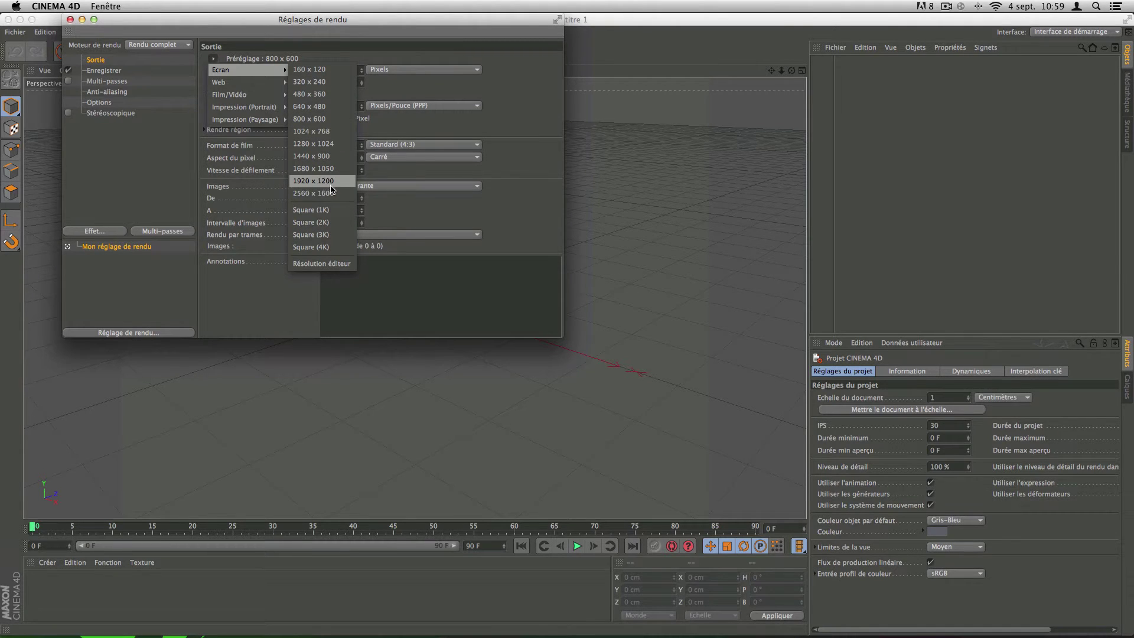
Set the render output size to 1920 pixels wide and 1080 pixels high
left_click(378, 205)
double_click(341, 71)
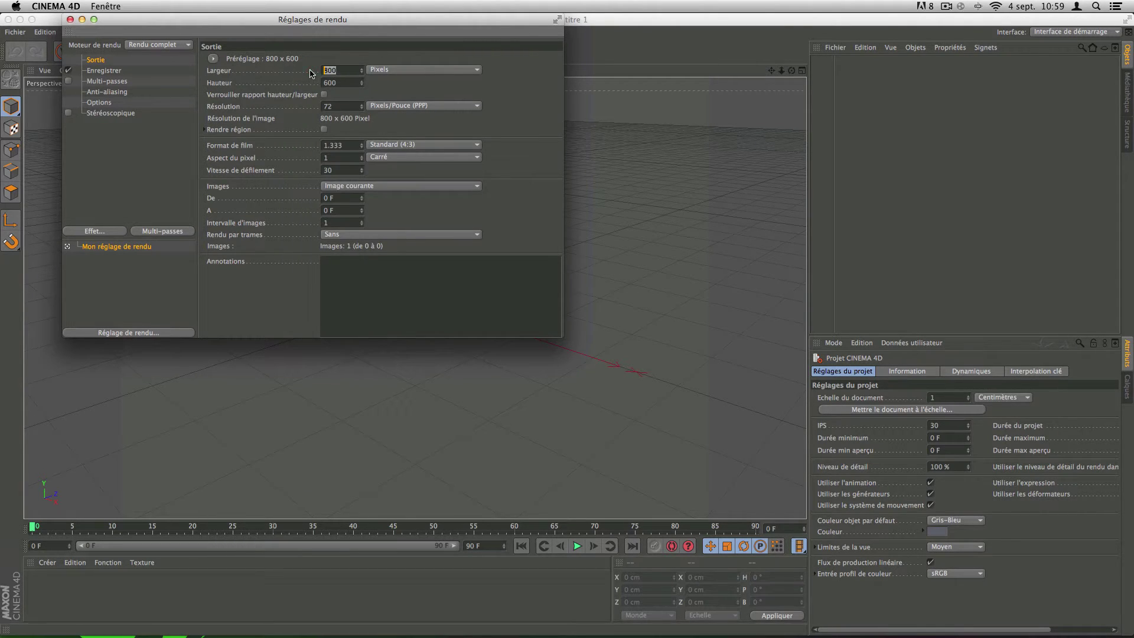
type("1920")
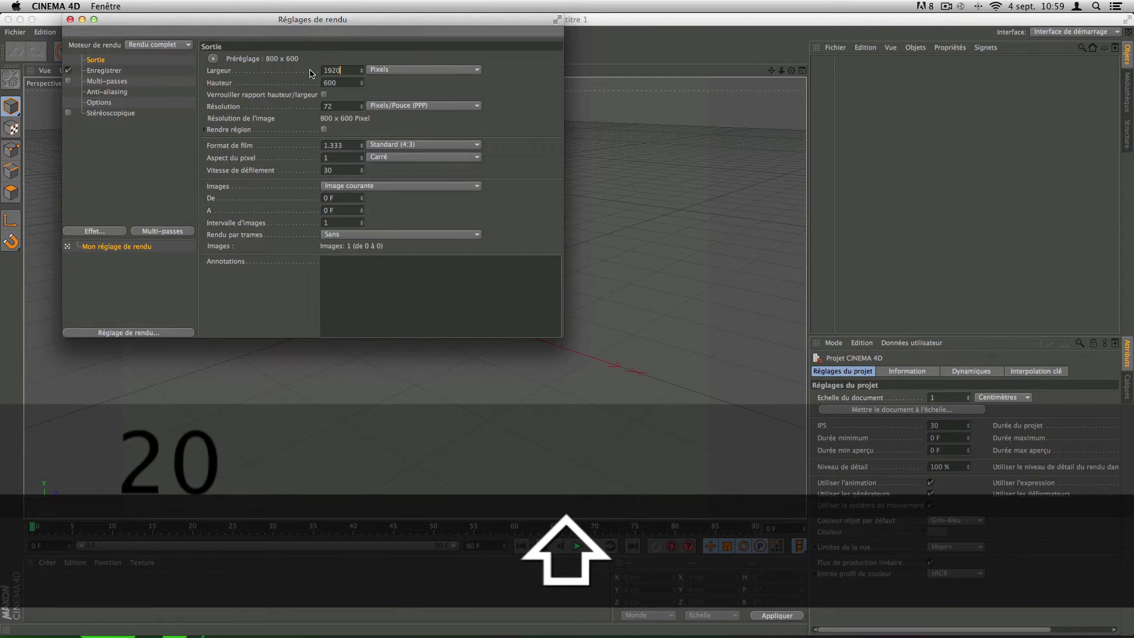
key("Tab")
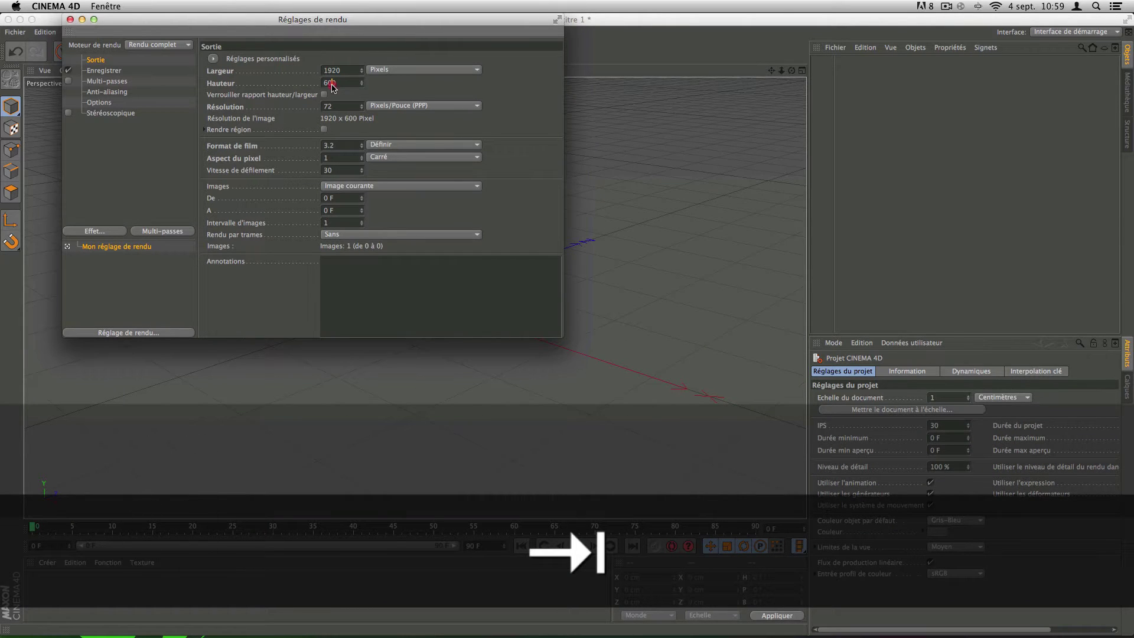
type("1080")
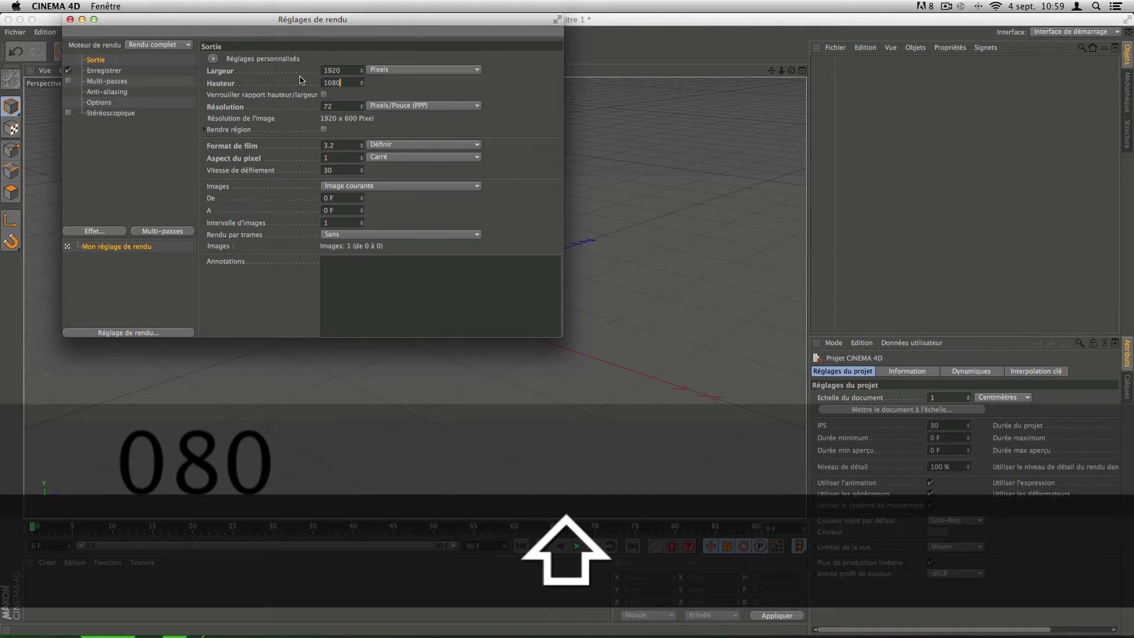
left_click(519, 77)
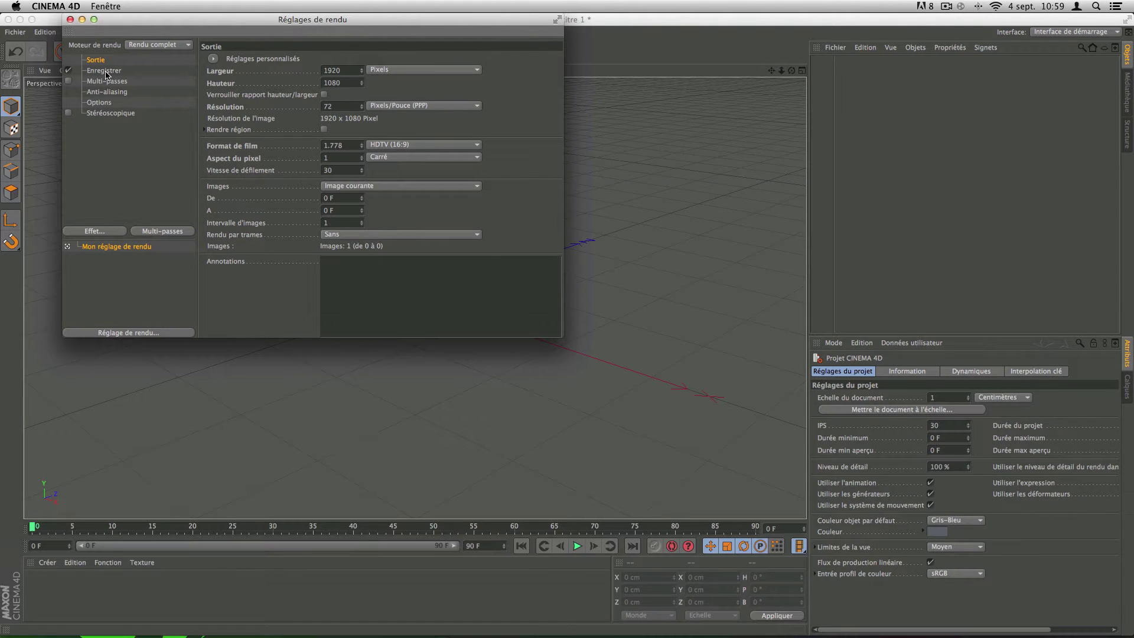
Set the rendered image to be saved on the desktop (Bureau) as TUTO NEON in PNG format
left_click(106, 71)
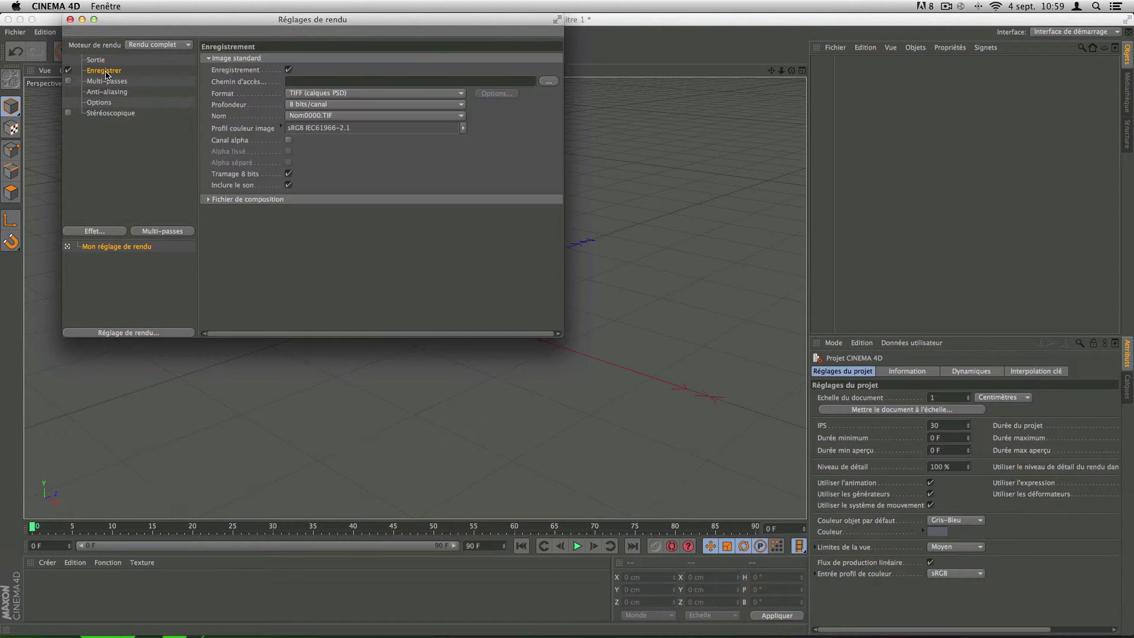
left_click(548, 82)
type("TUTO")
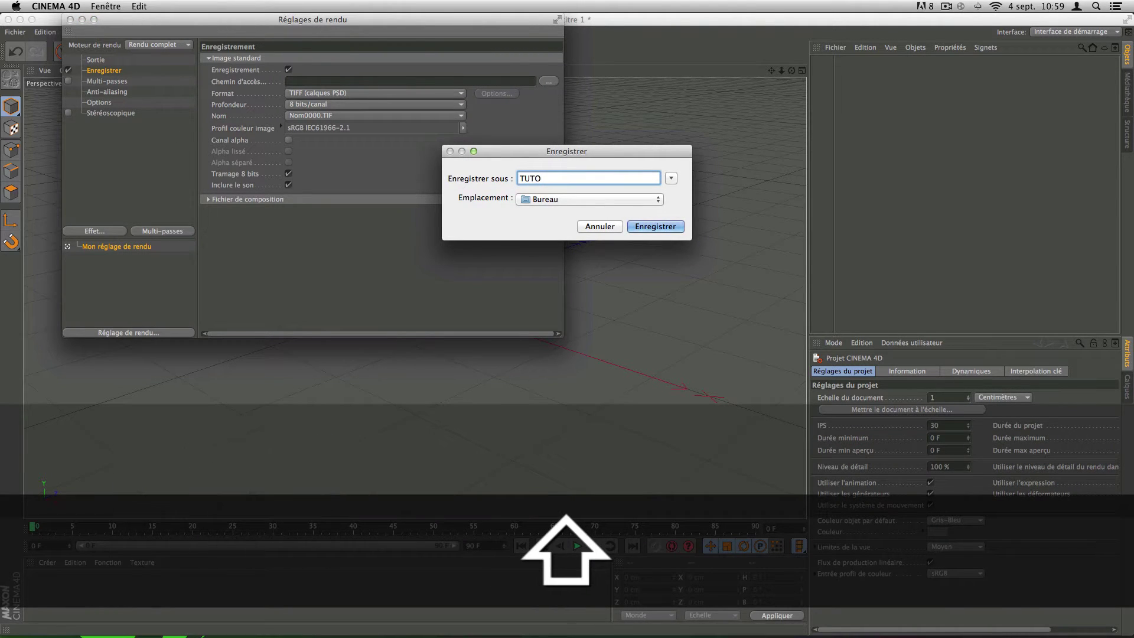
type(" DISGN")
key("BackSpace")
key("BackSpace")
key("BackSpace")
key("BackSpace")
key("BackSpace")
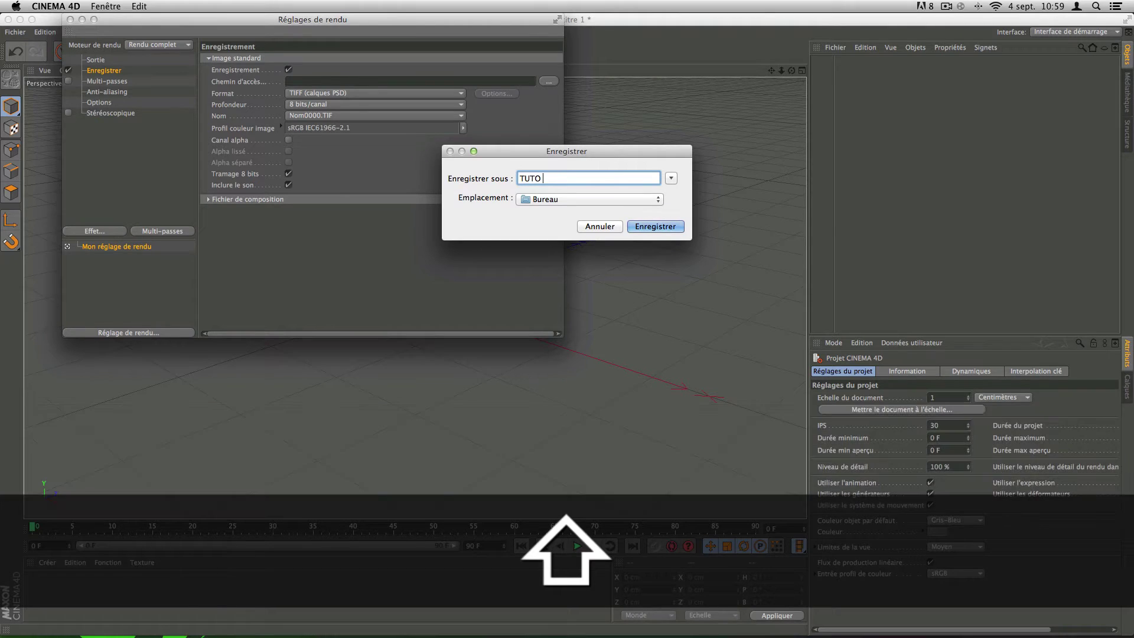
type("NEON")
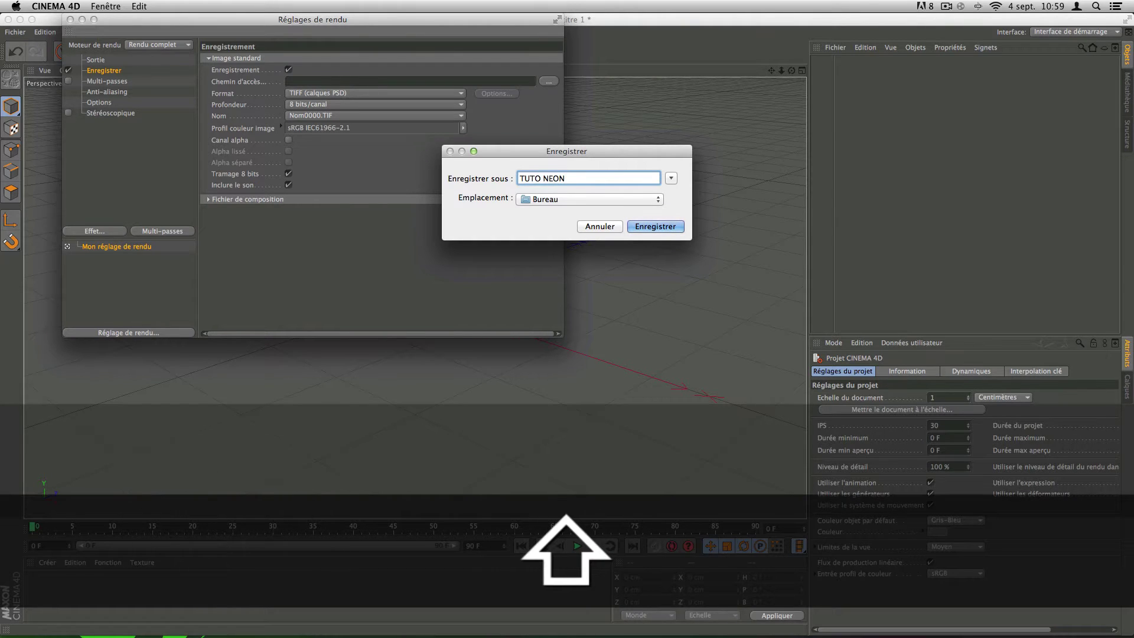
key("Return")
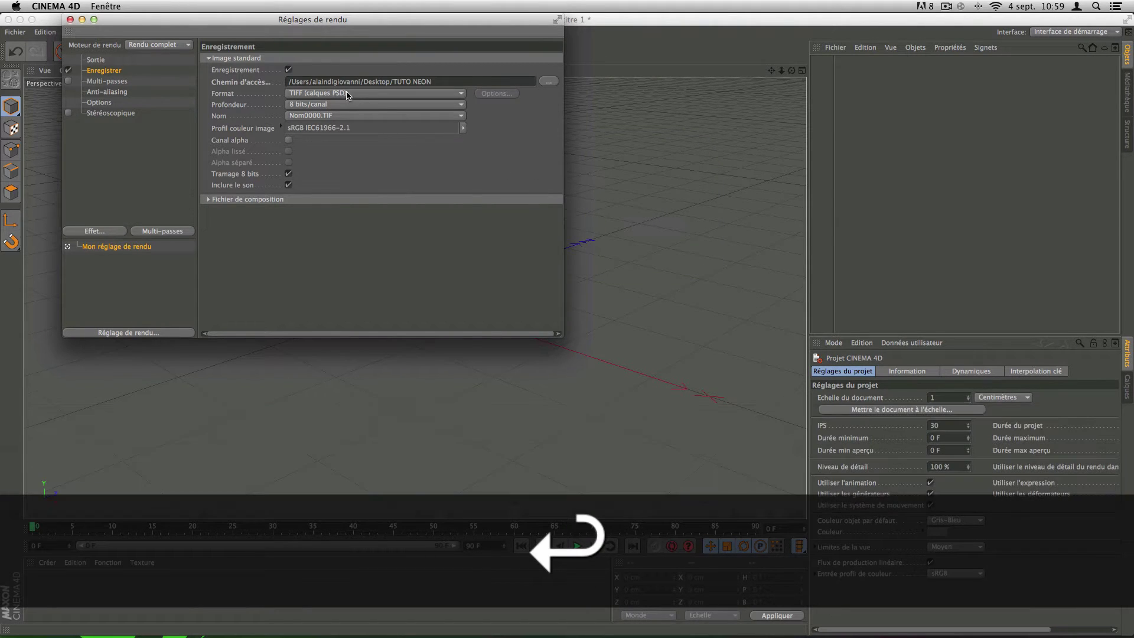
left_click(347, 93)
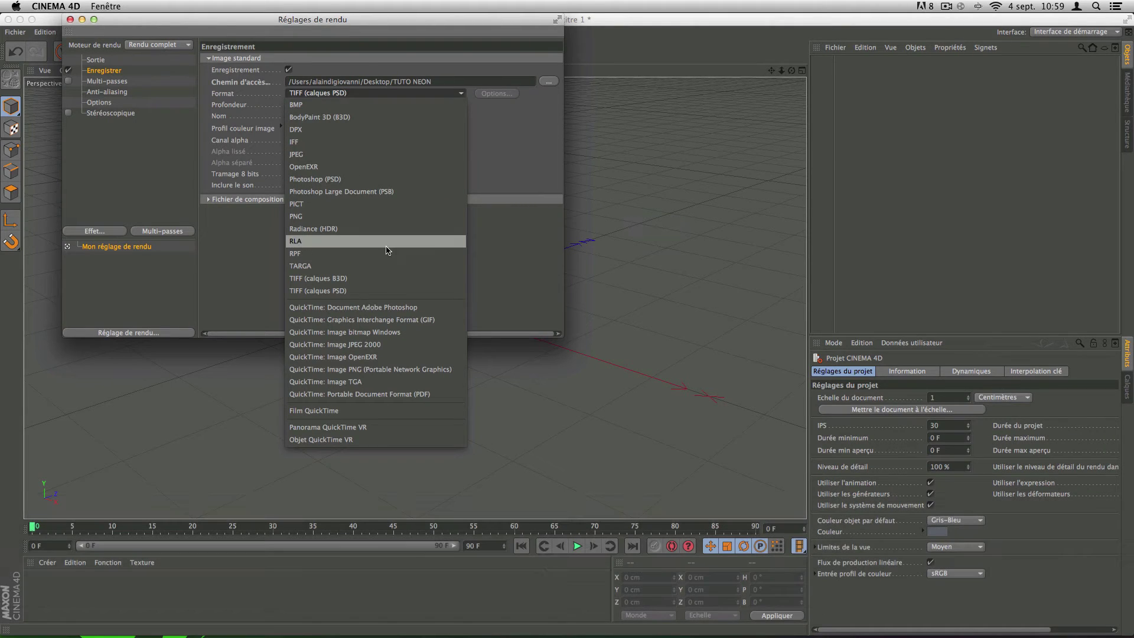
left_click(352, 216)
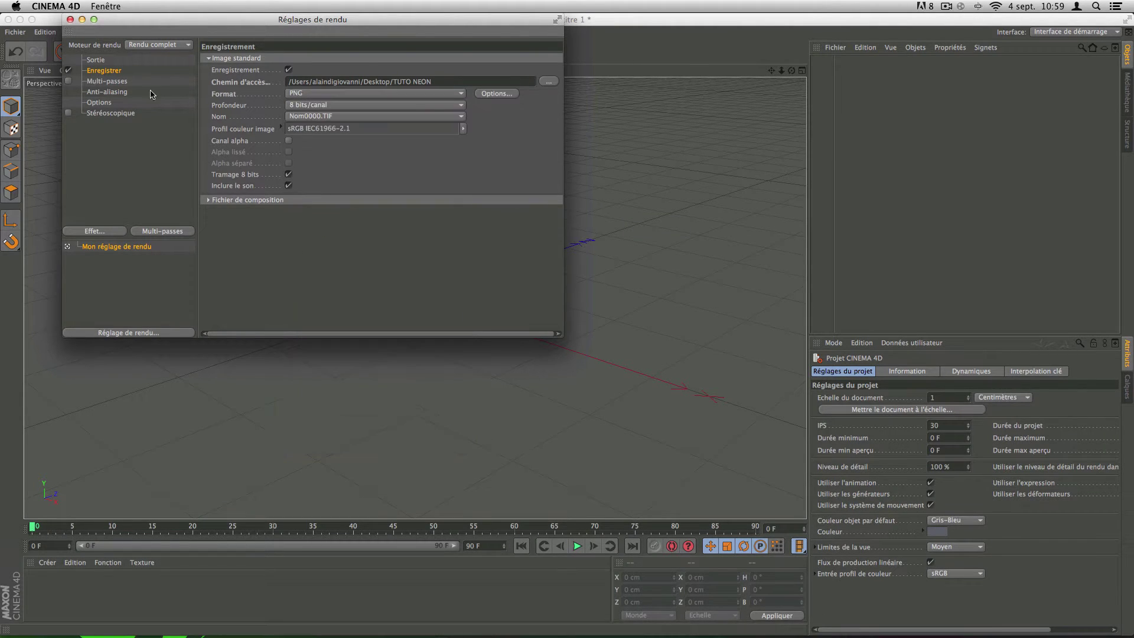
Set the render's anti-aliasing to Au mieux
left_click(104, 91)
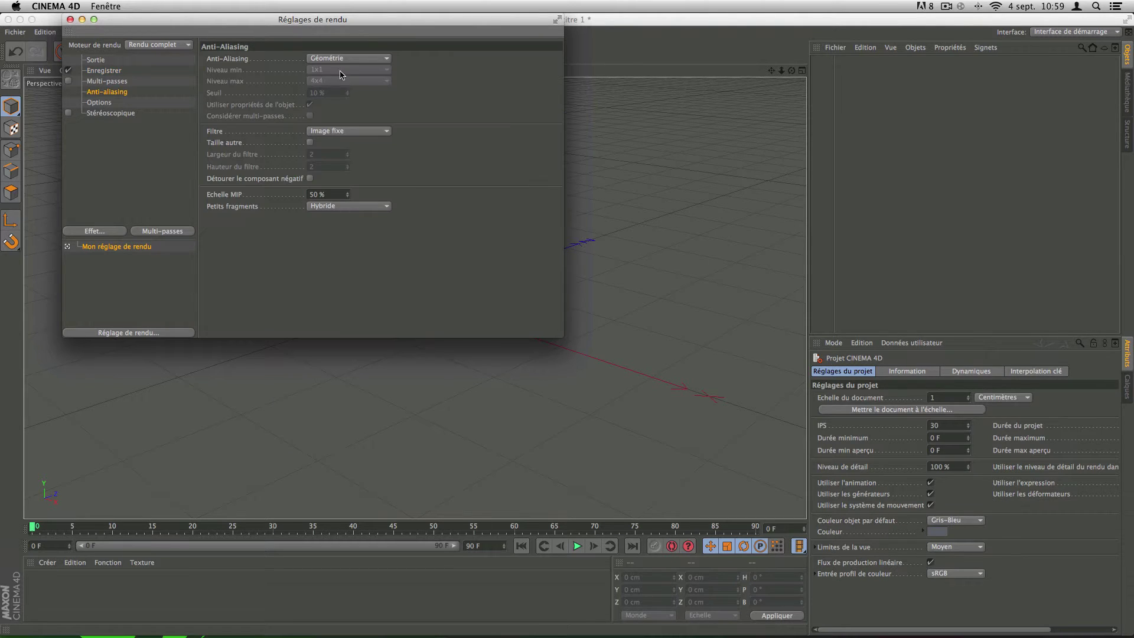
left_click(342, 59)
left_click(342, 92)
left_click(342, 92)
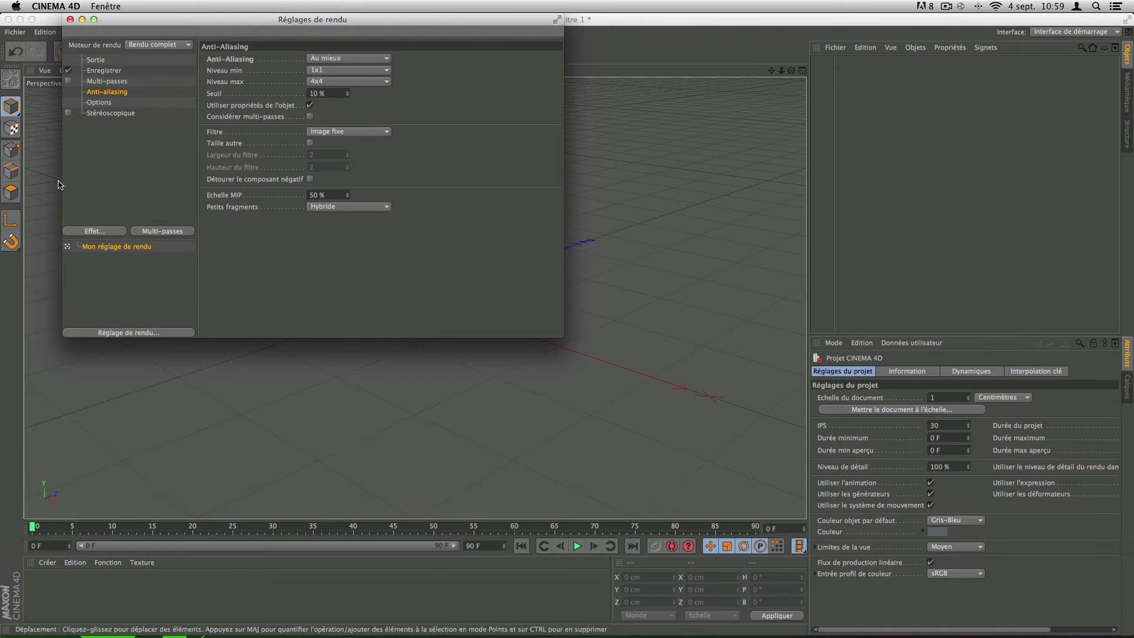
Add the Illumination globale effect to the render settings and close them
left_click(84, 232)
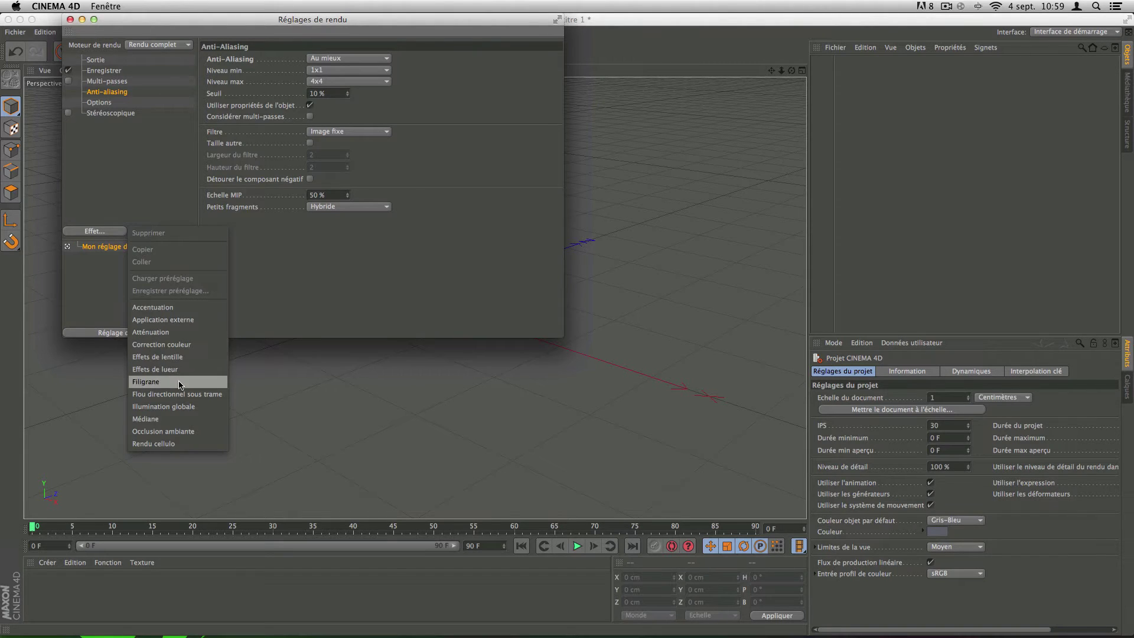
left_click(186, 407)
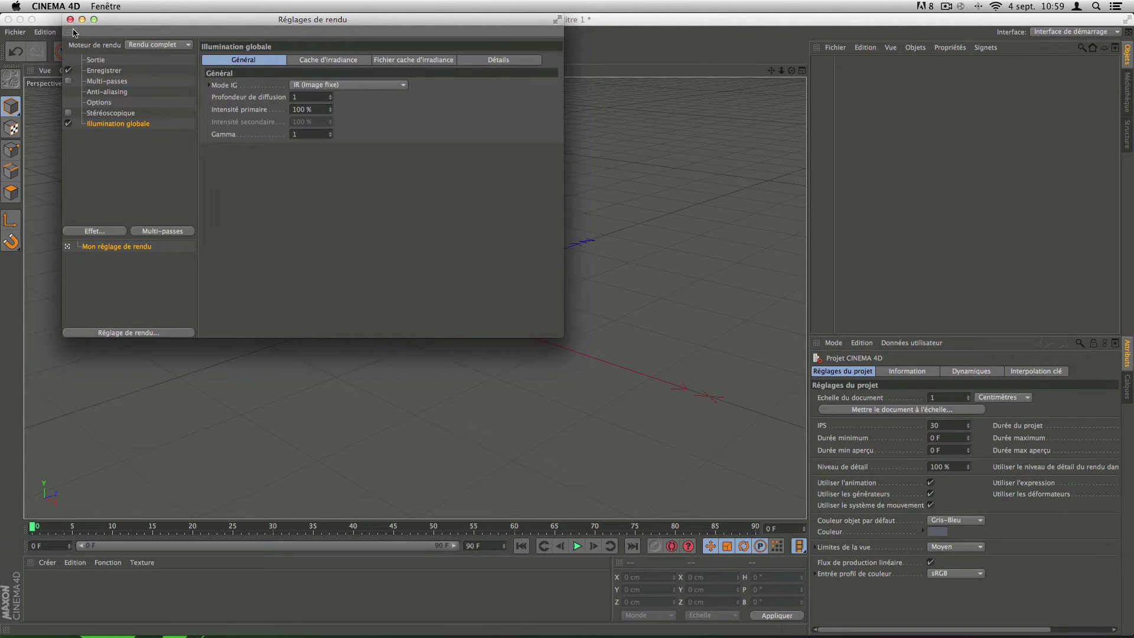
left_click(70, 20)
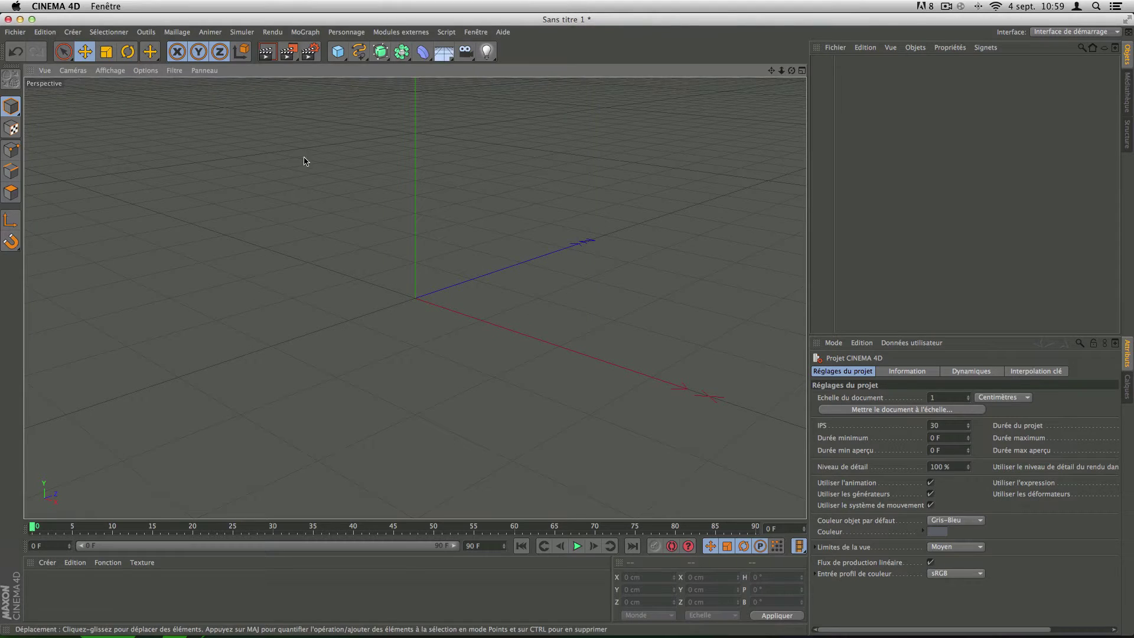
Add a Sol floor and a Mo Texte object, placing the text at about X -316 cm, Y 67 cm
left_click(444, 53)
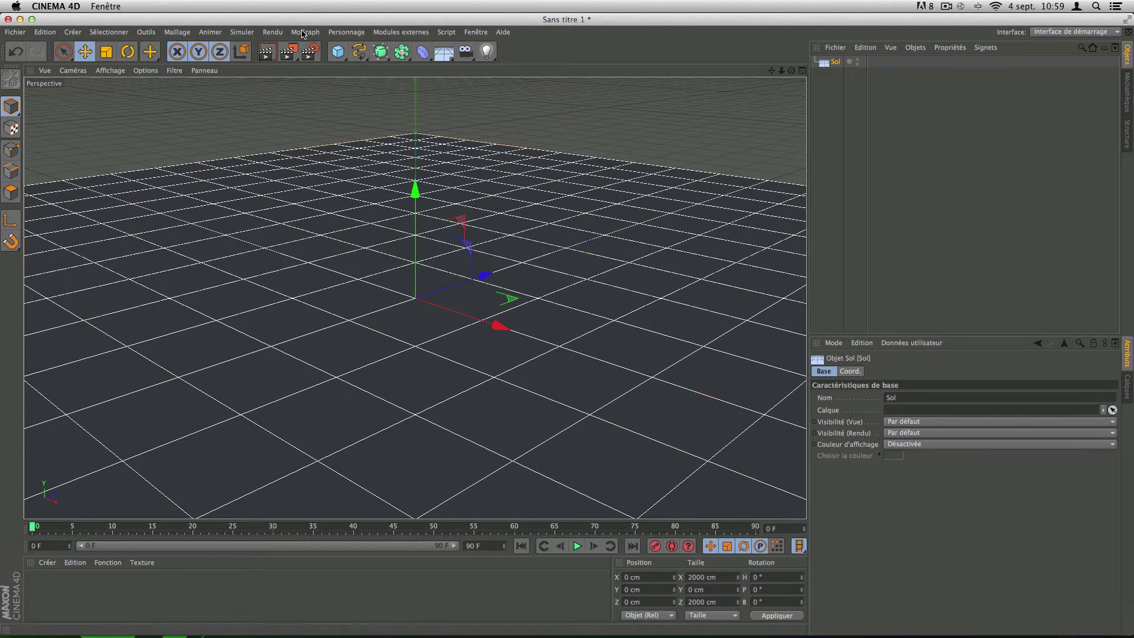
left_click(302, 34)
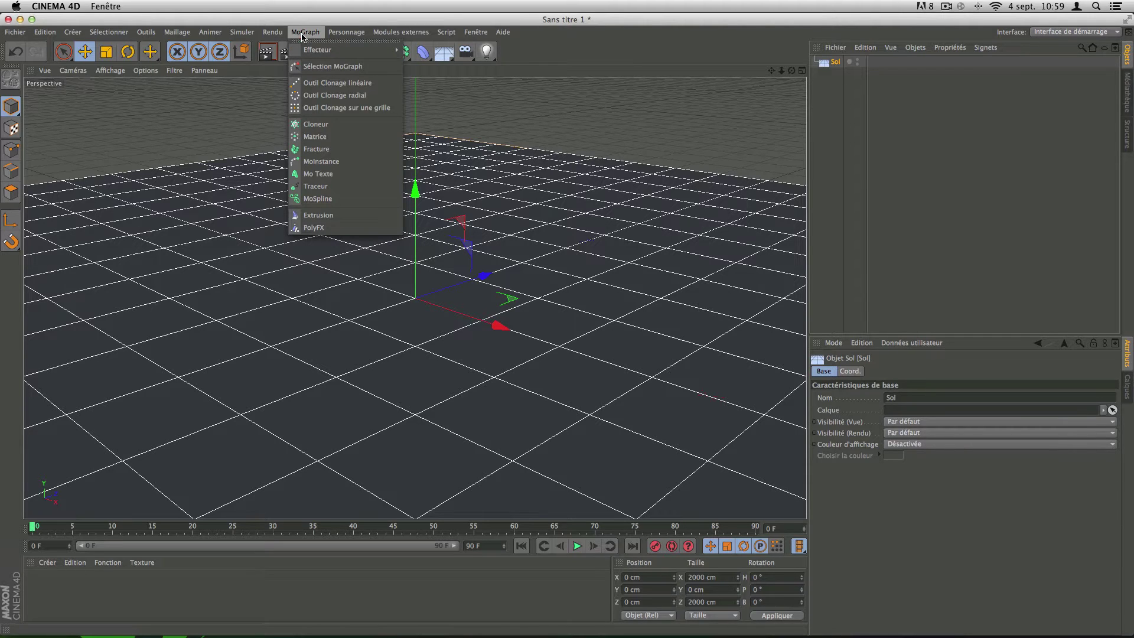
left_click(325, 175)
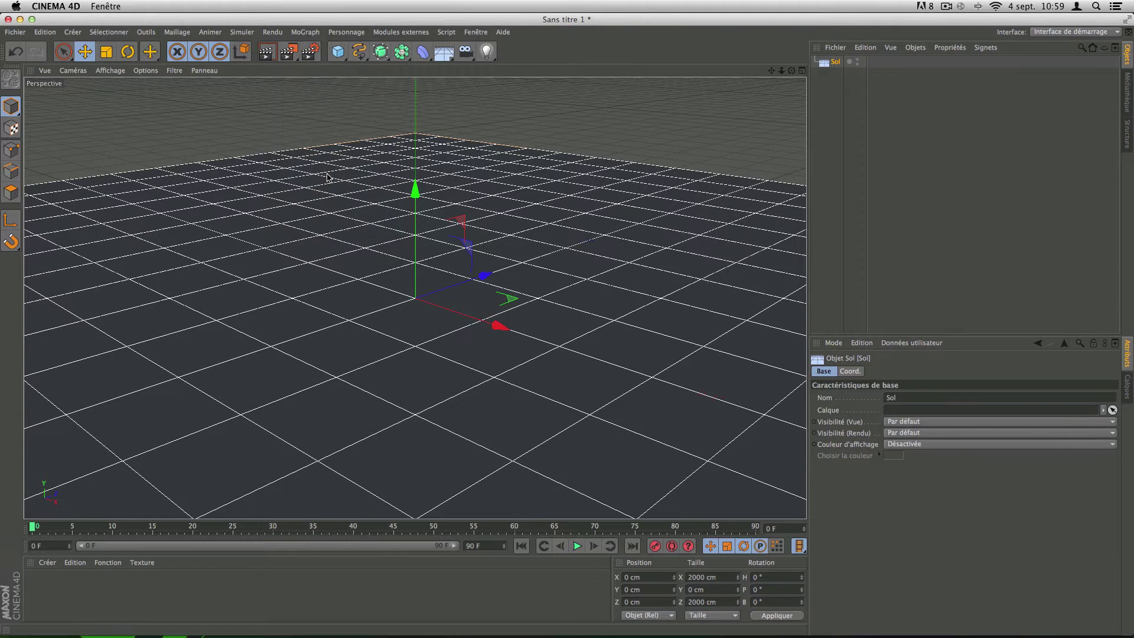
left_click_drag(500, 325, 251, 156)
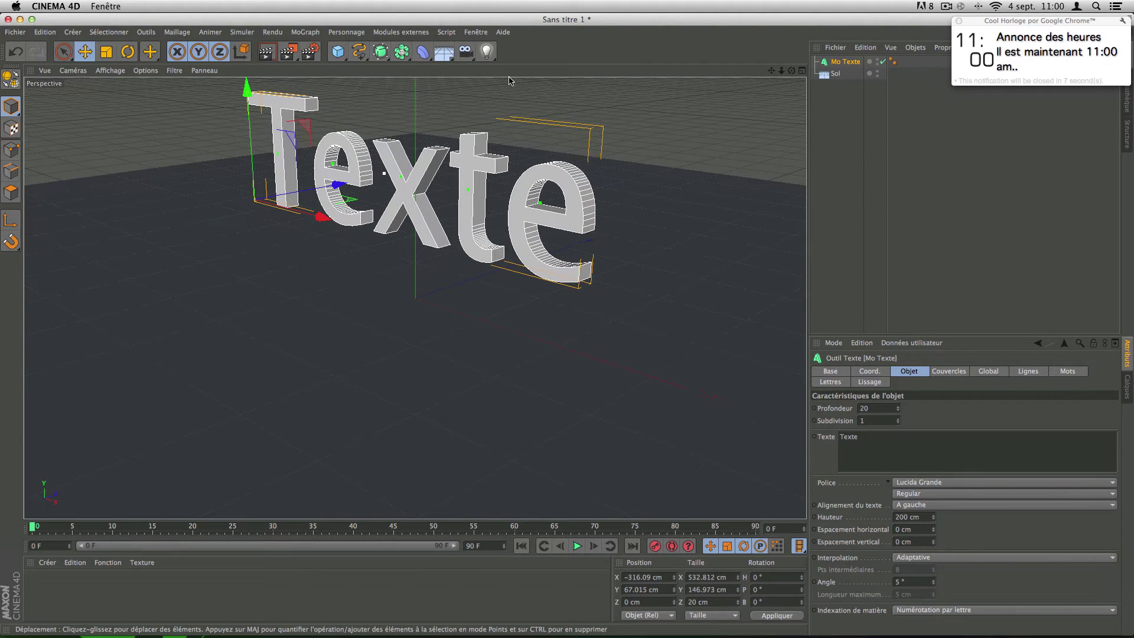
left_click(960, 21)
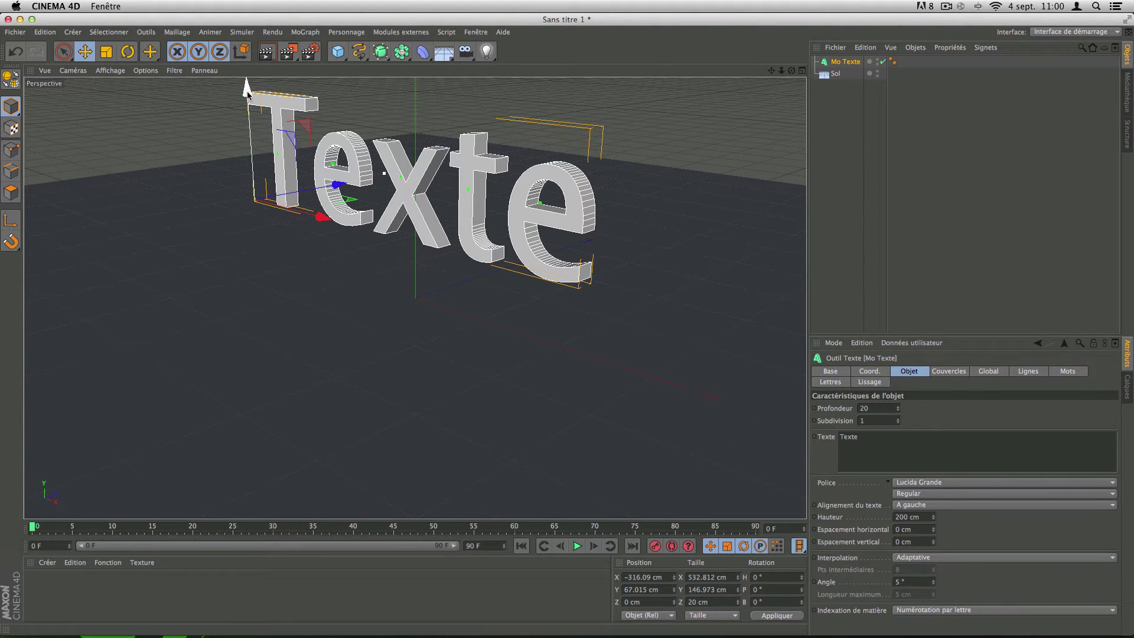
Change the wording of the Mo Texte object to TUTO
double_click(880, 437)
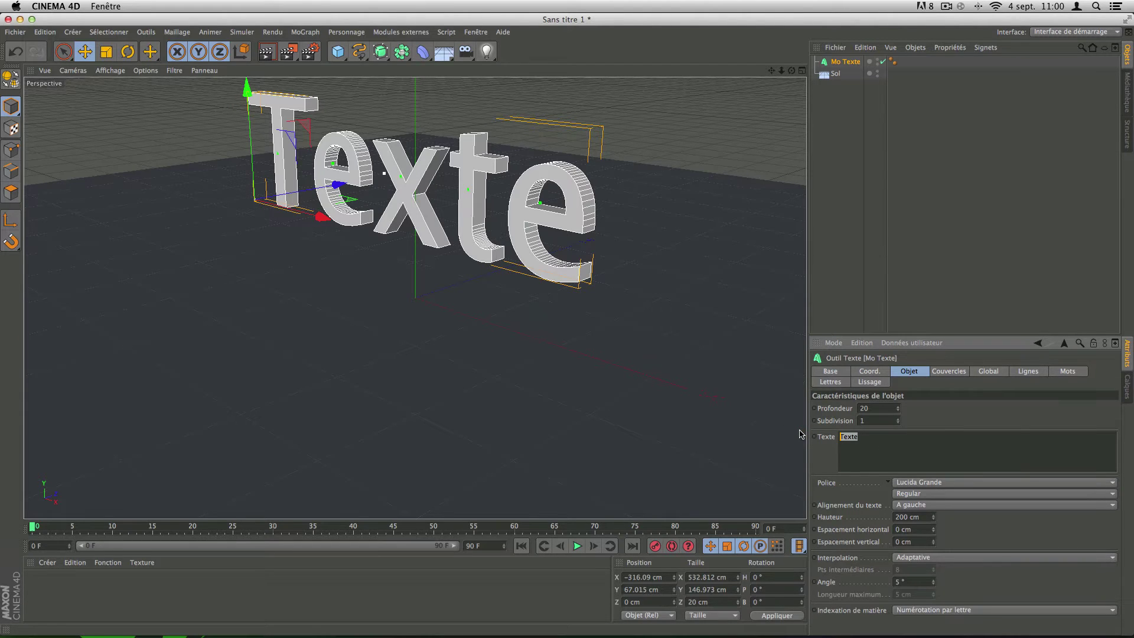
type("TUTO")
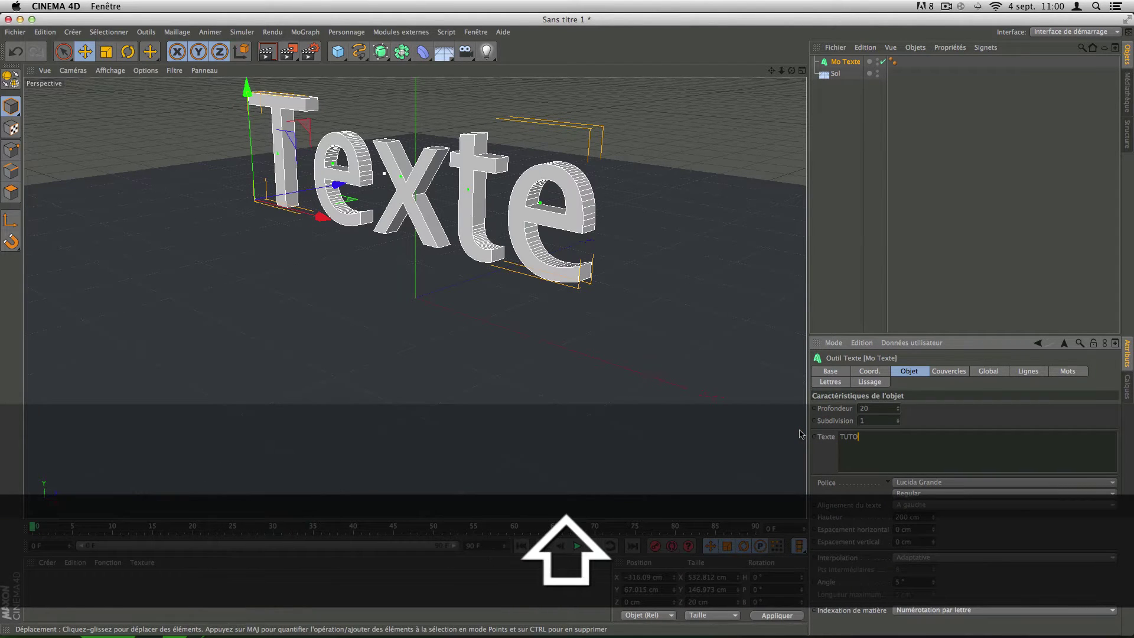
key("Return")
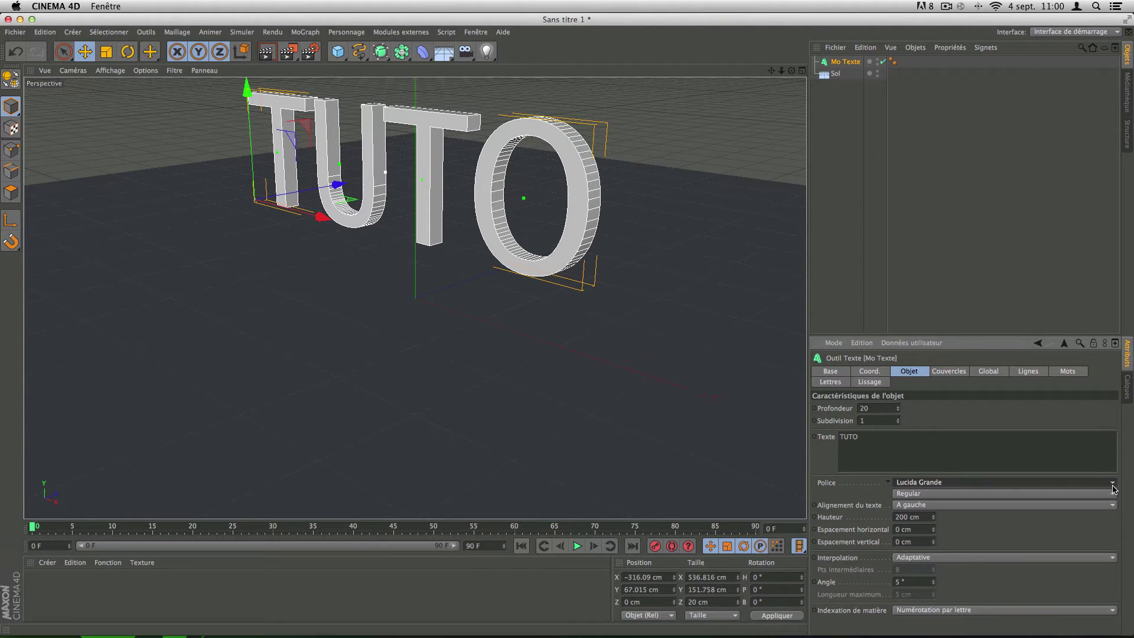
Set the text's font to Synchro LET and its depth to 70
left_click(1113, 489)
scroll(945, 408, "down", 10)
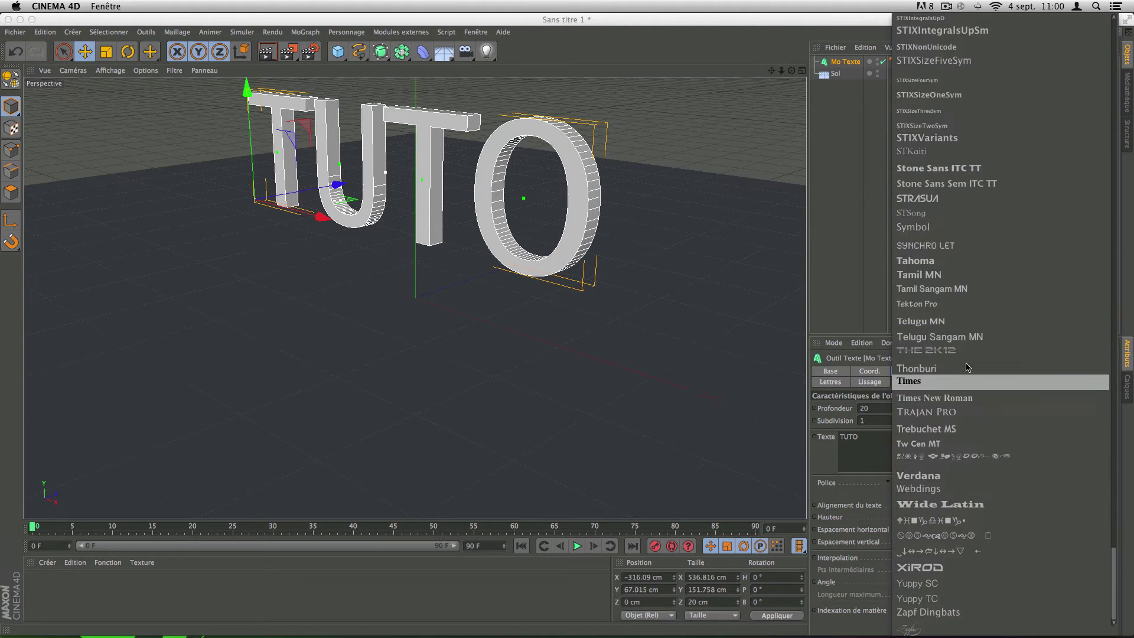
left_click(945, 245)
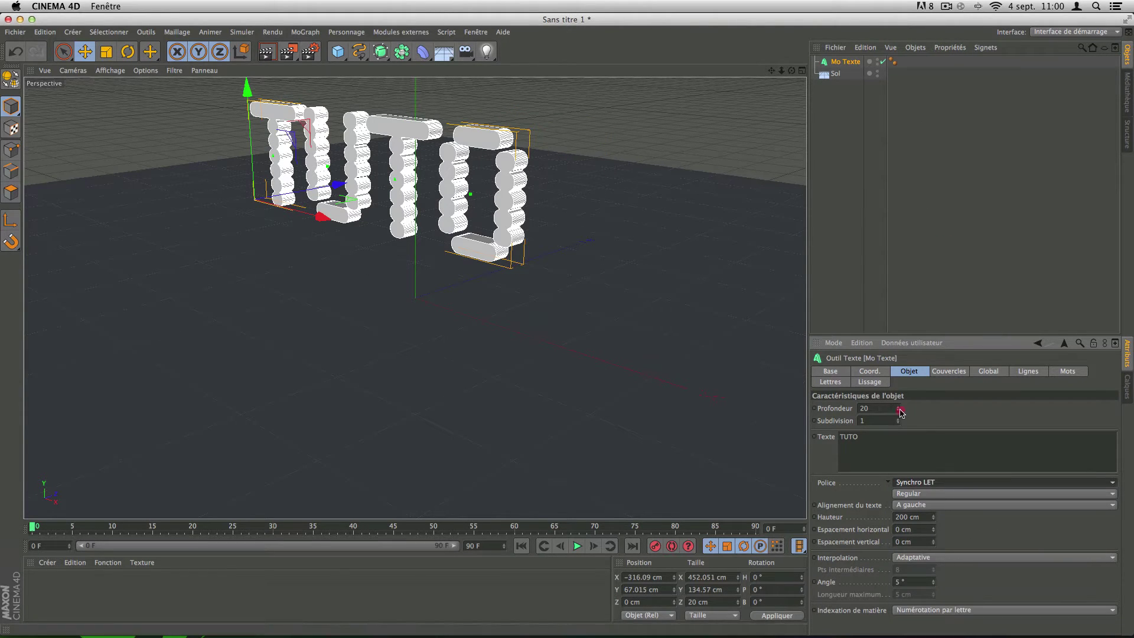
left_click_drag(901, 409, 949, 410)
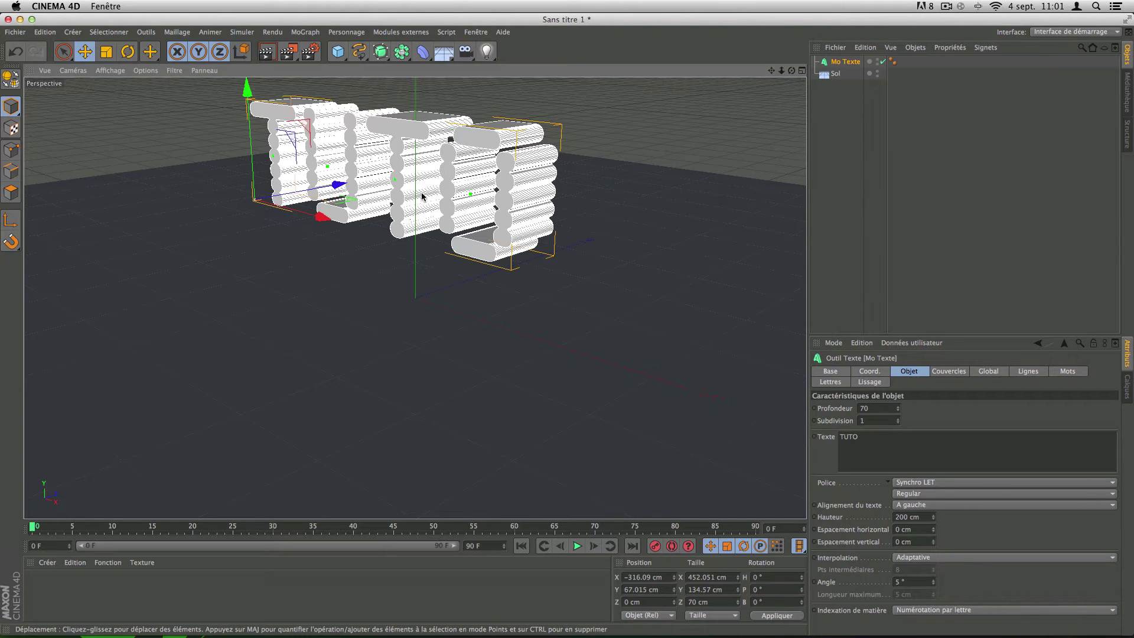
Rotate the text to a heading of about 40° and reposition it at about X -233 cm, Z -98 cm
key("r")
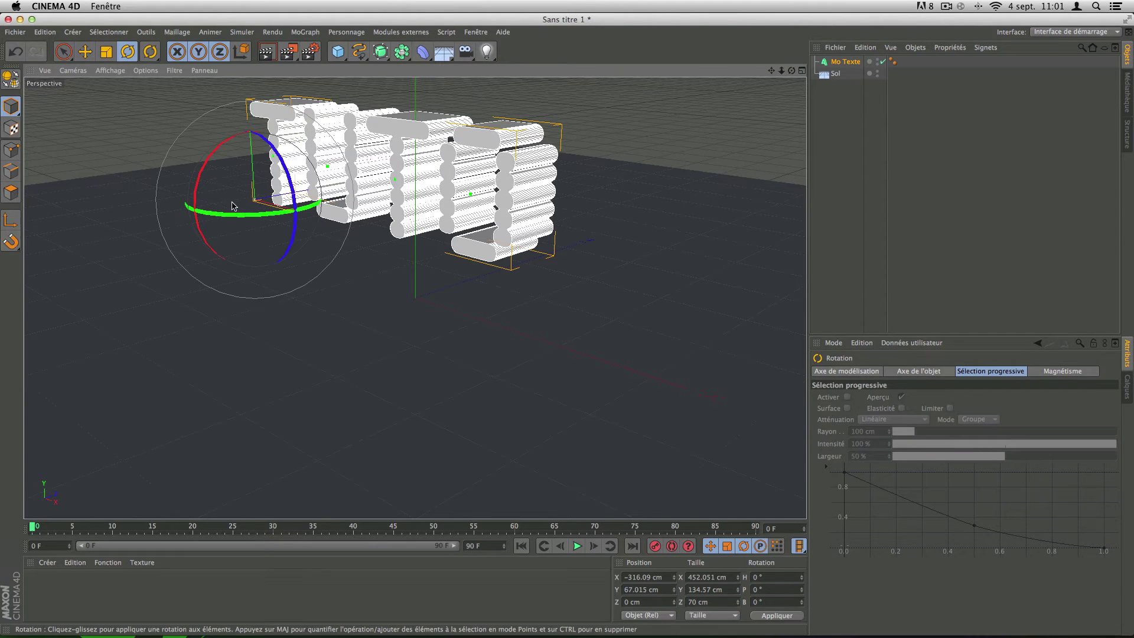
left_click_drag(232, 206, 299, 289)
key("e")
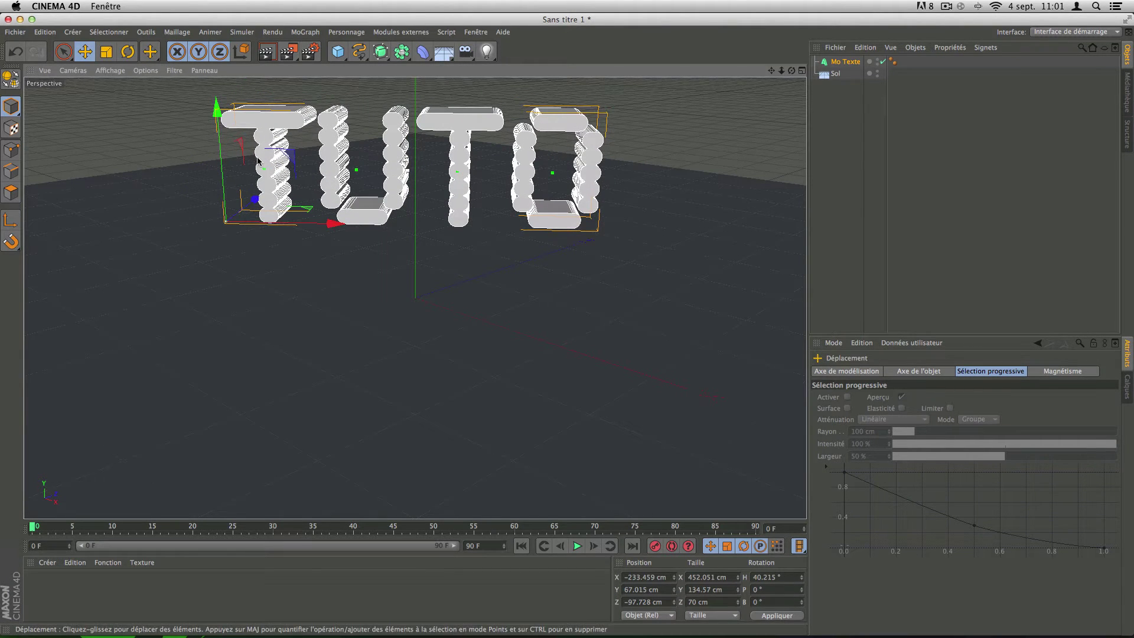
Create a new material and set its colour to pure red (255, 0, 0)
double_click(42, 591)
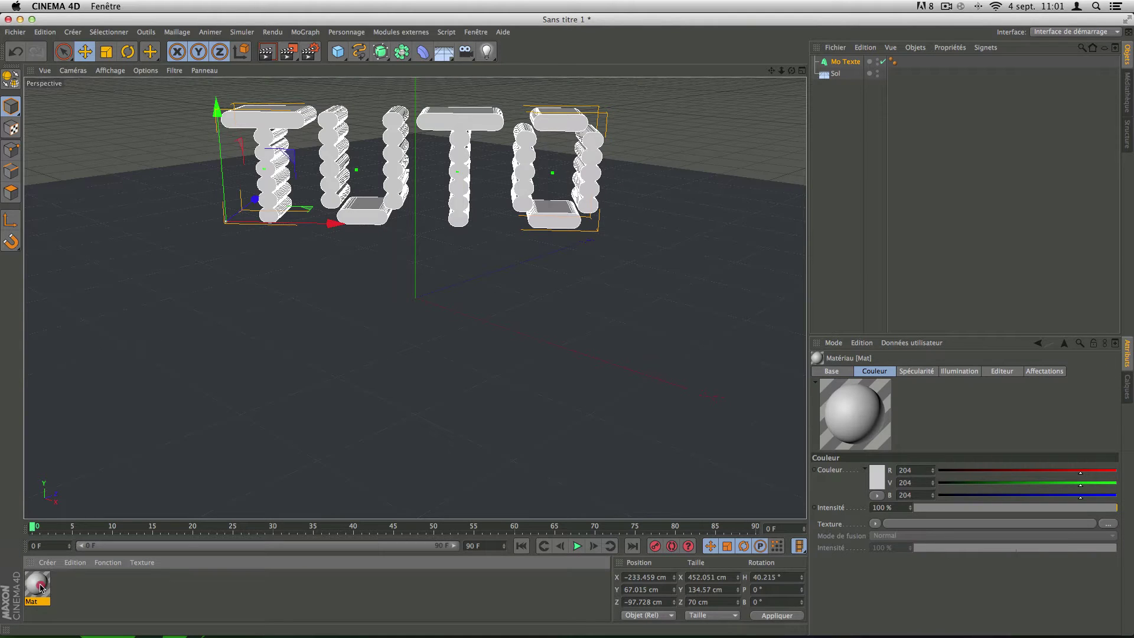
double_click(40, 588)
left_click(334, 143)
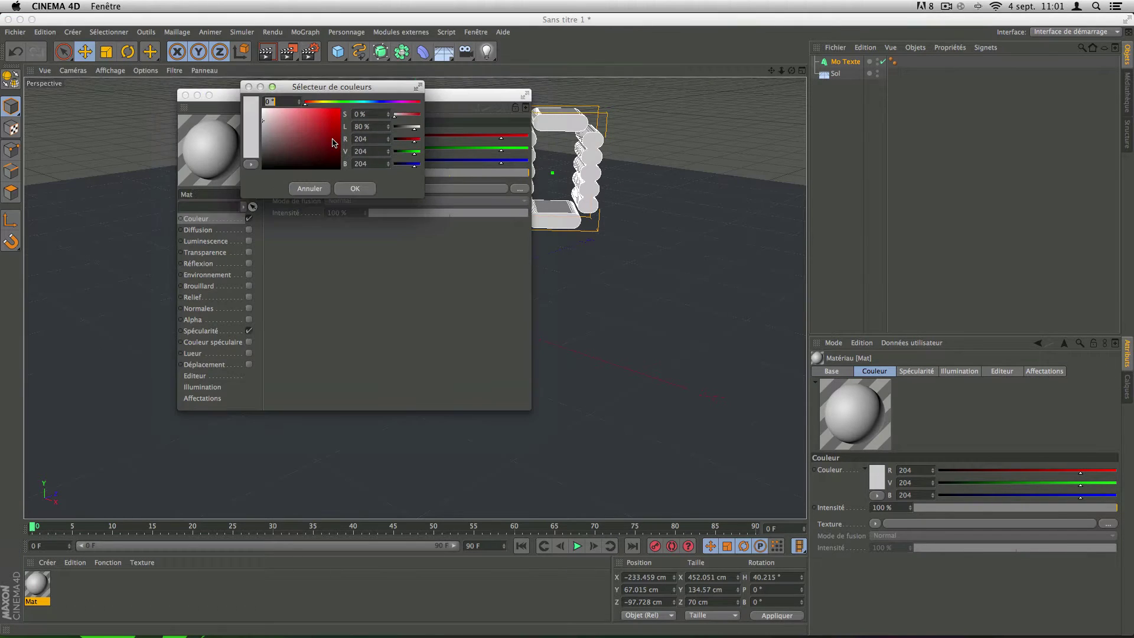
left_click_drag(335, 143, 340, 109)
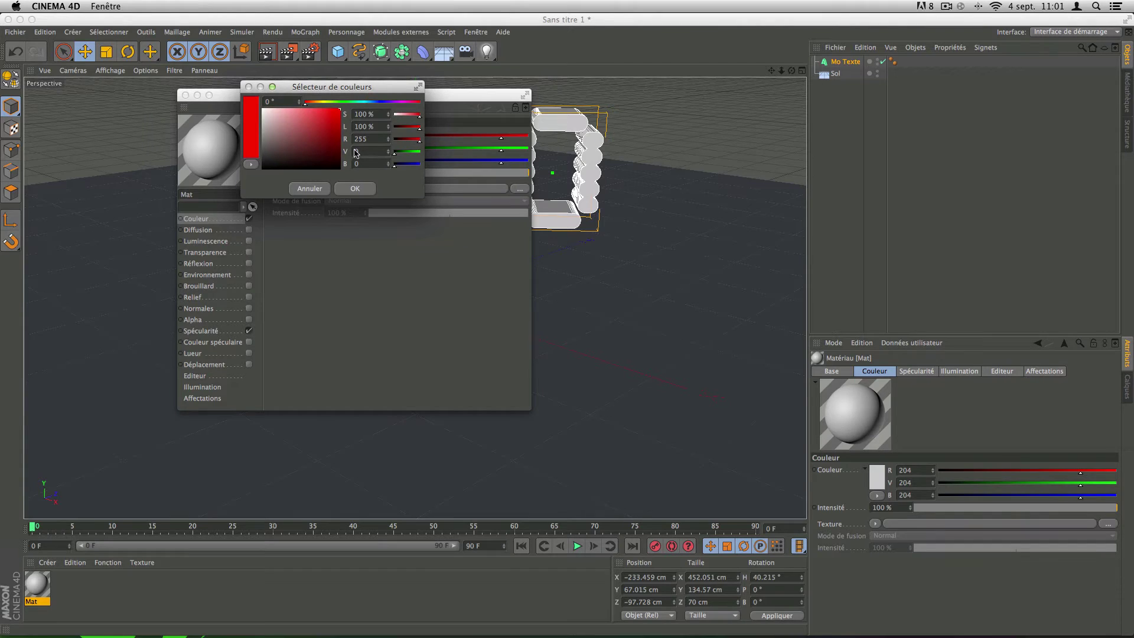
left_click(346, 187)
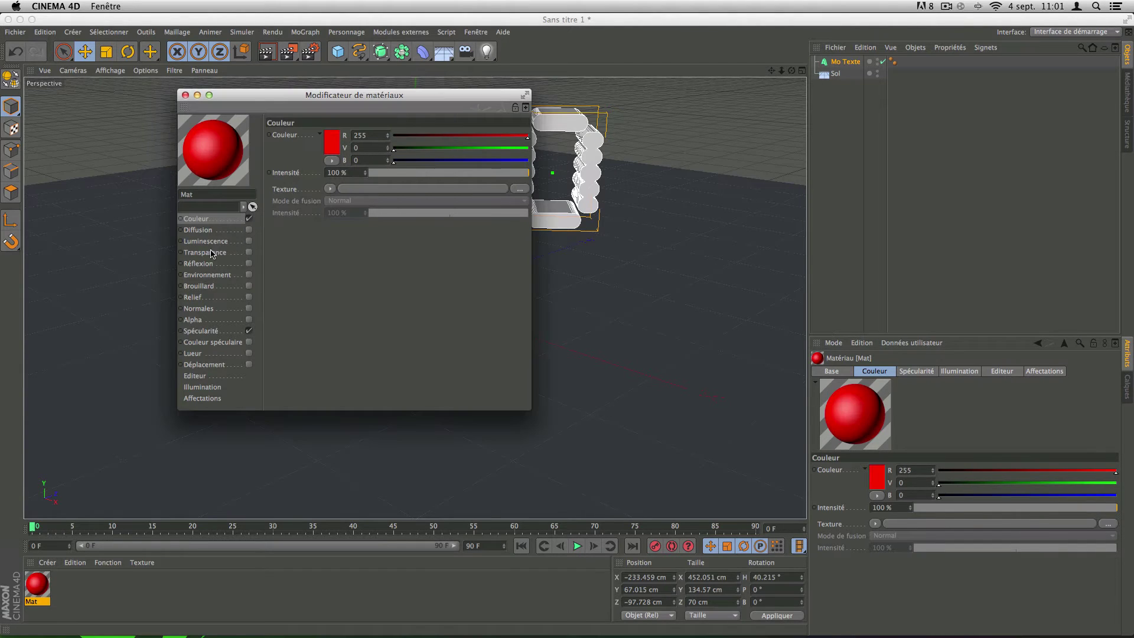
Enable the red material's Luminescence, copy its pure red colour into it and set the luminescence intensity to 400 %
right_click(288, 136)
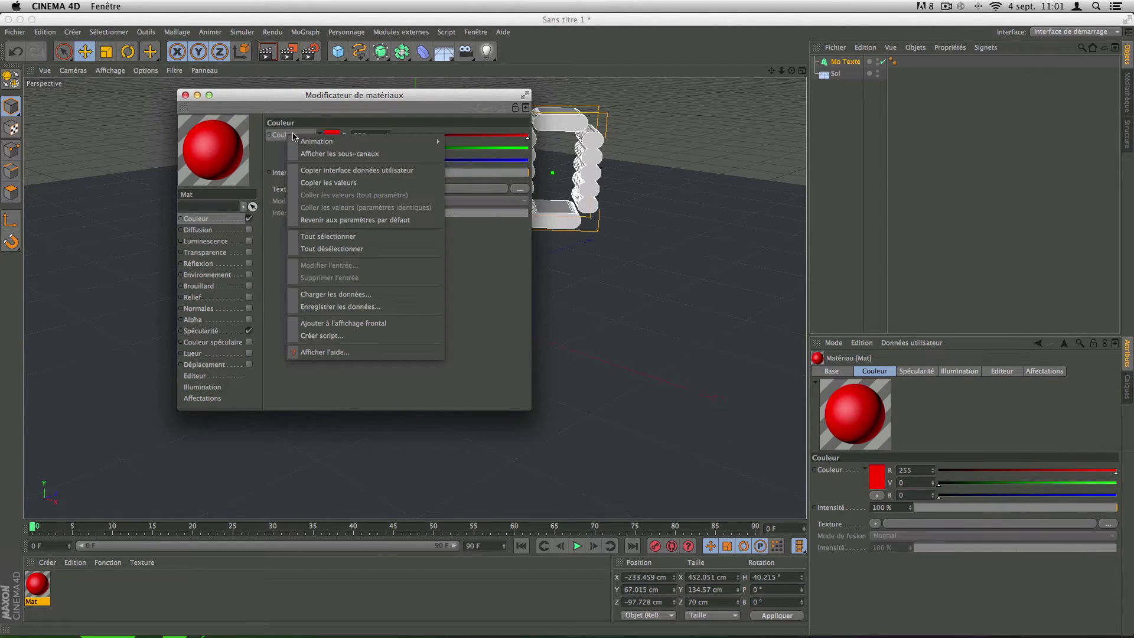
left_click(366, 183)
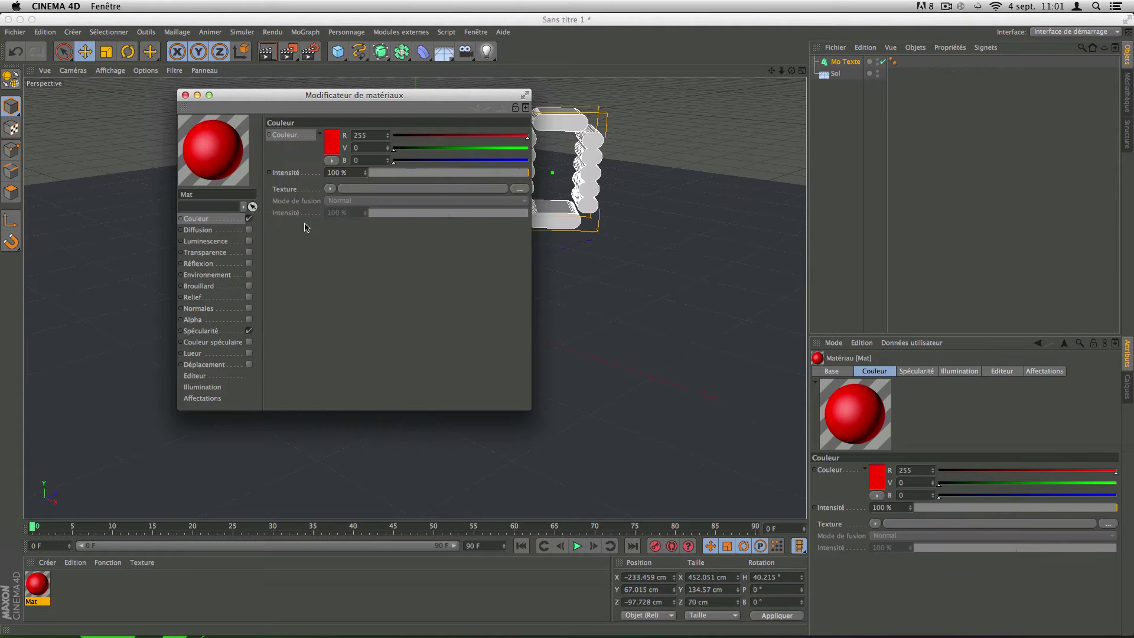
left_click(249, 242)
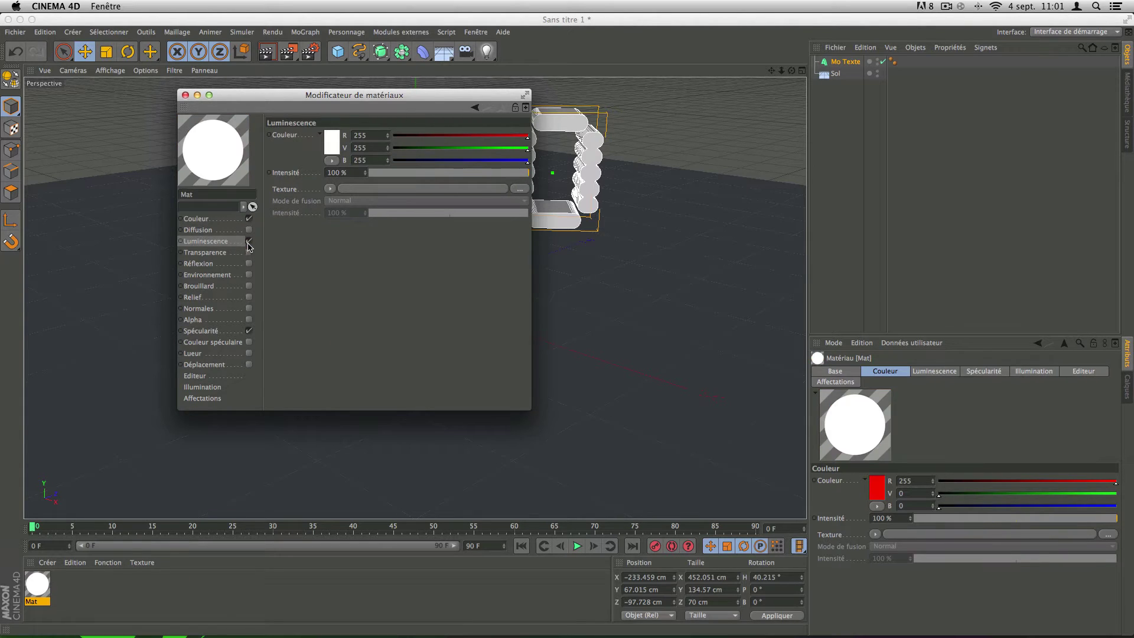
right_click(289, 139)
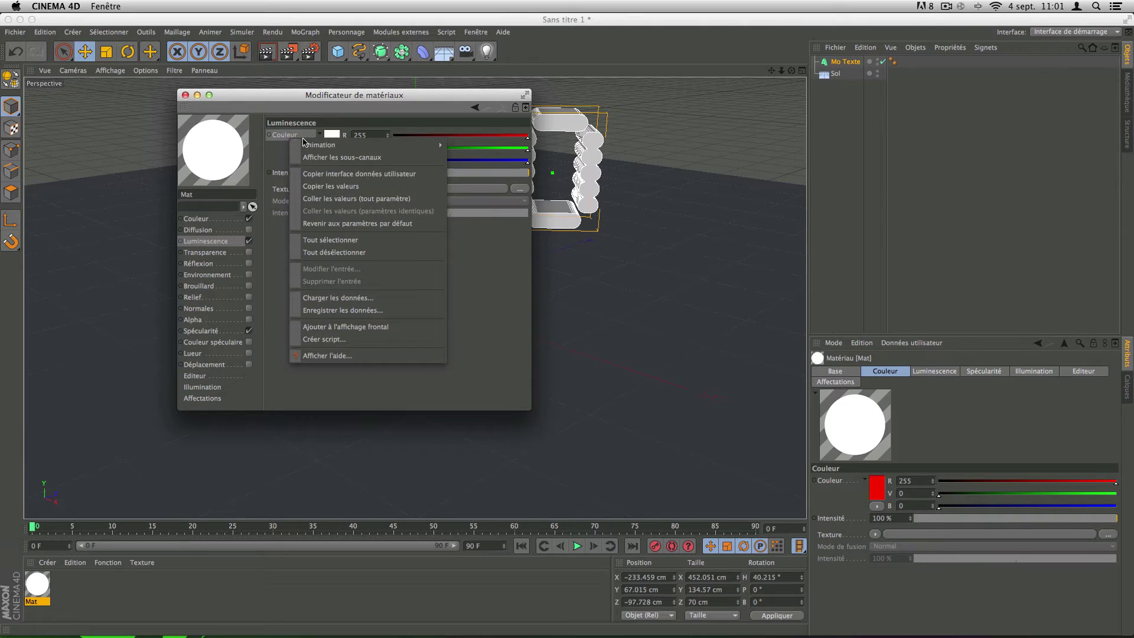
left_click(342, 200)
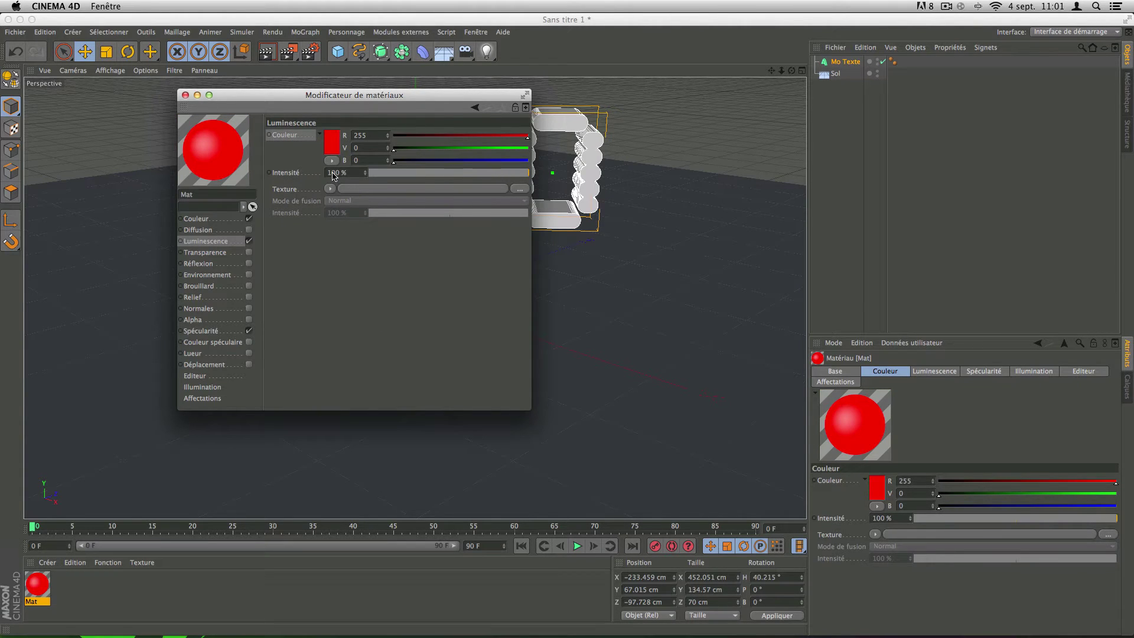
type("4")
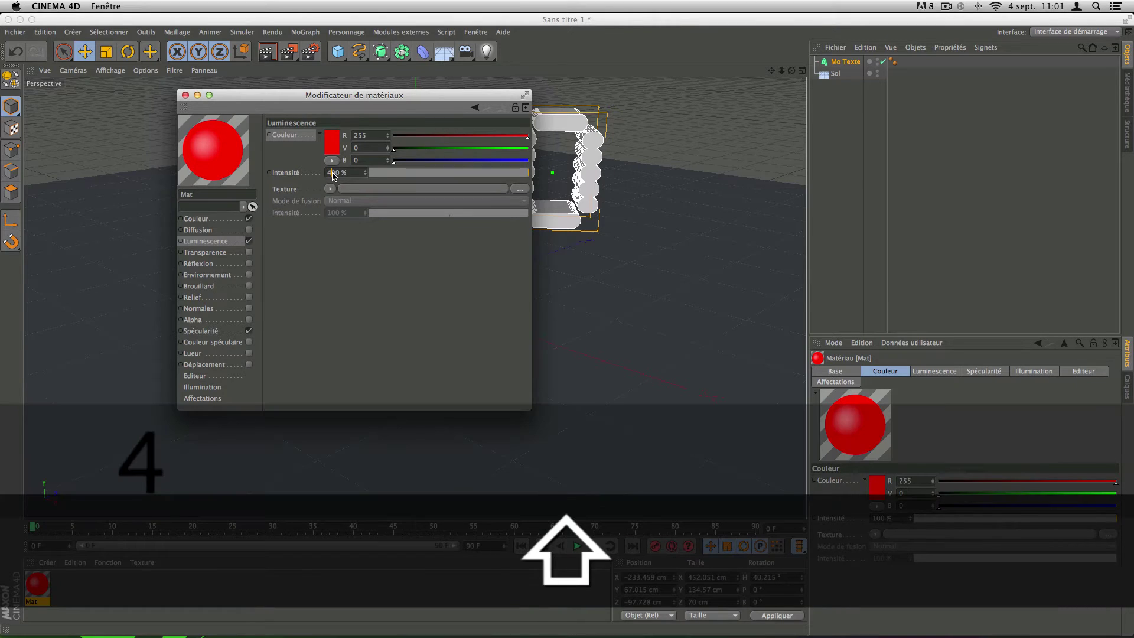
left_click(185, 94)
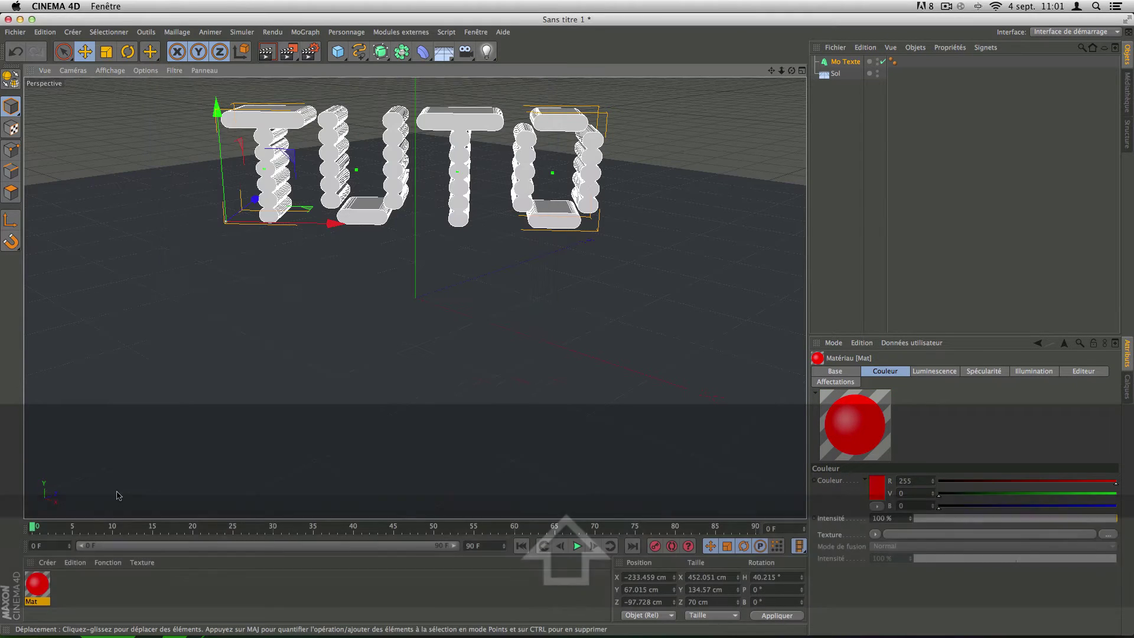
Apply the red material to the TUTO text and create three more default materials
left_click_drag(211, 275, 262, 181)
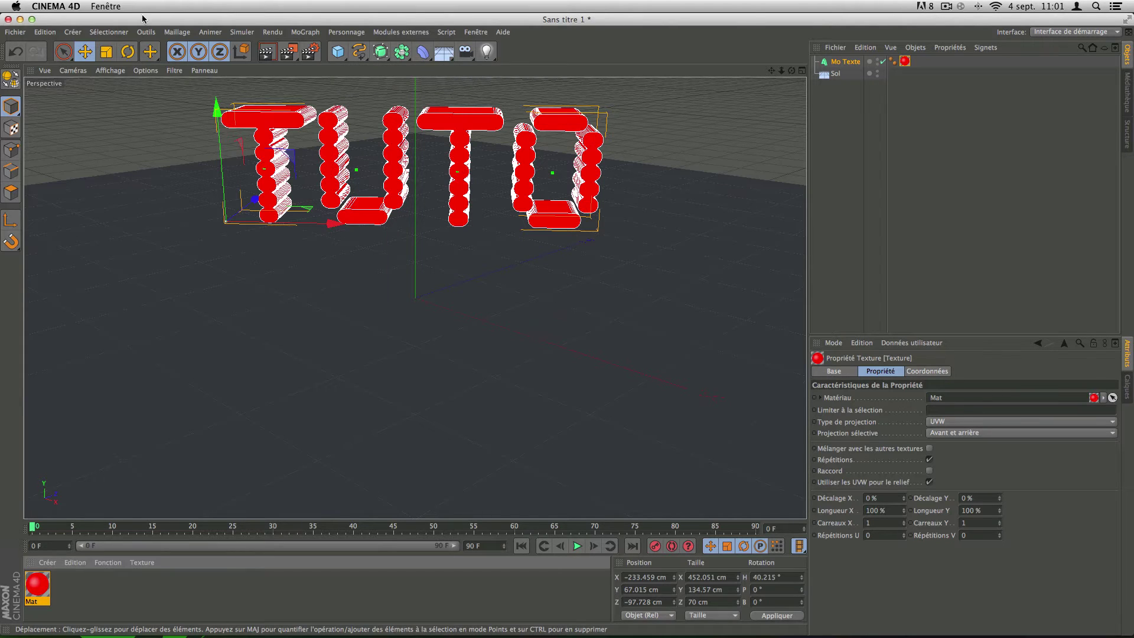
double_click(79, 598)
double_click(115, 597)
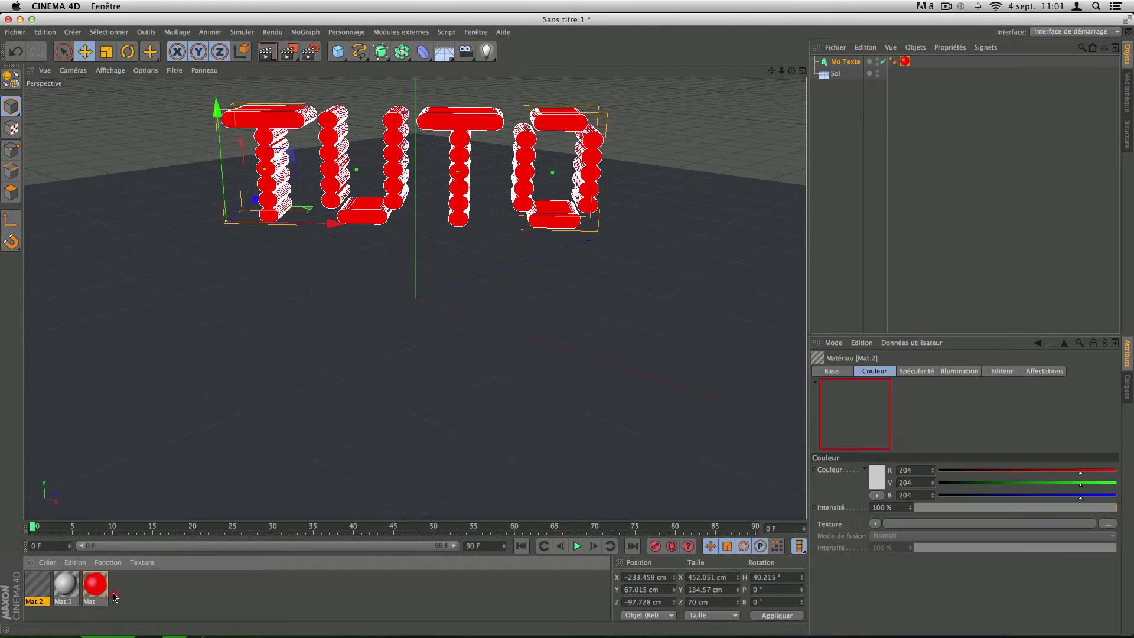
left_click(135, 597)
double_click(135, 597)
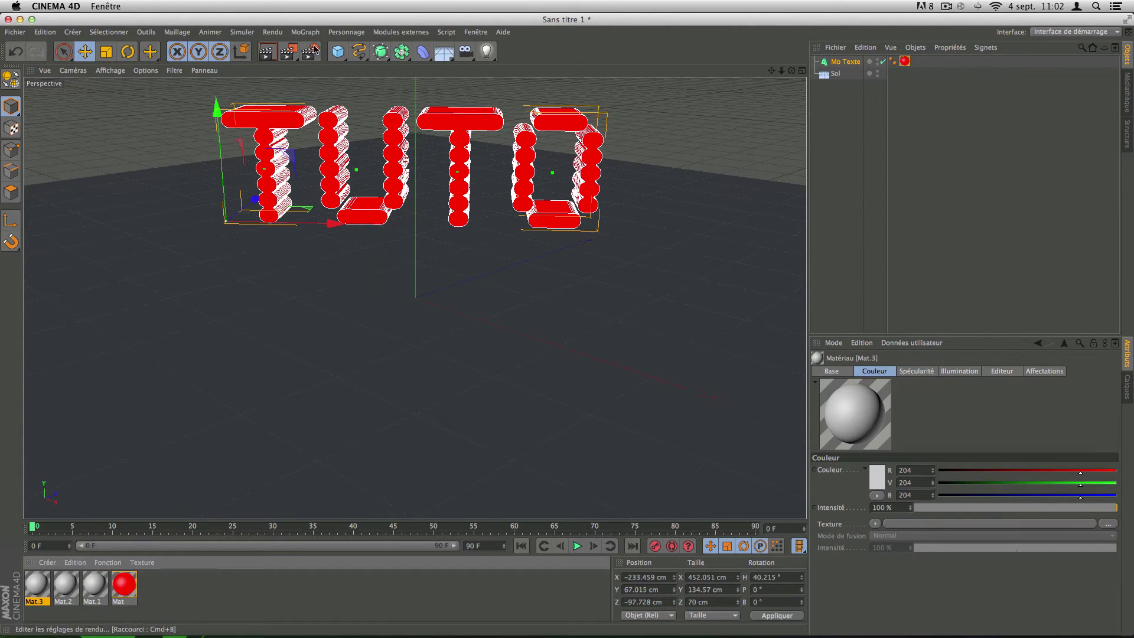
Add a sphere and move it beside the text to about X 210 cm, Y 87 cm, Z 241 cm
left_click(335, 52)
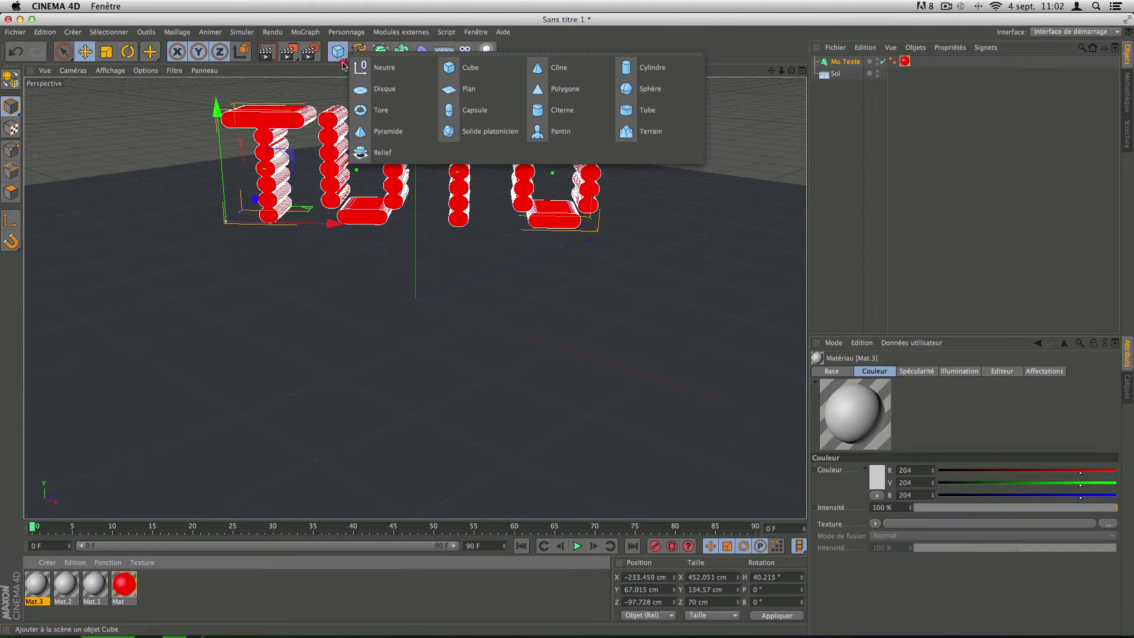
left_click(634, 87)
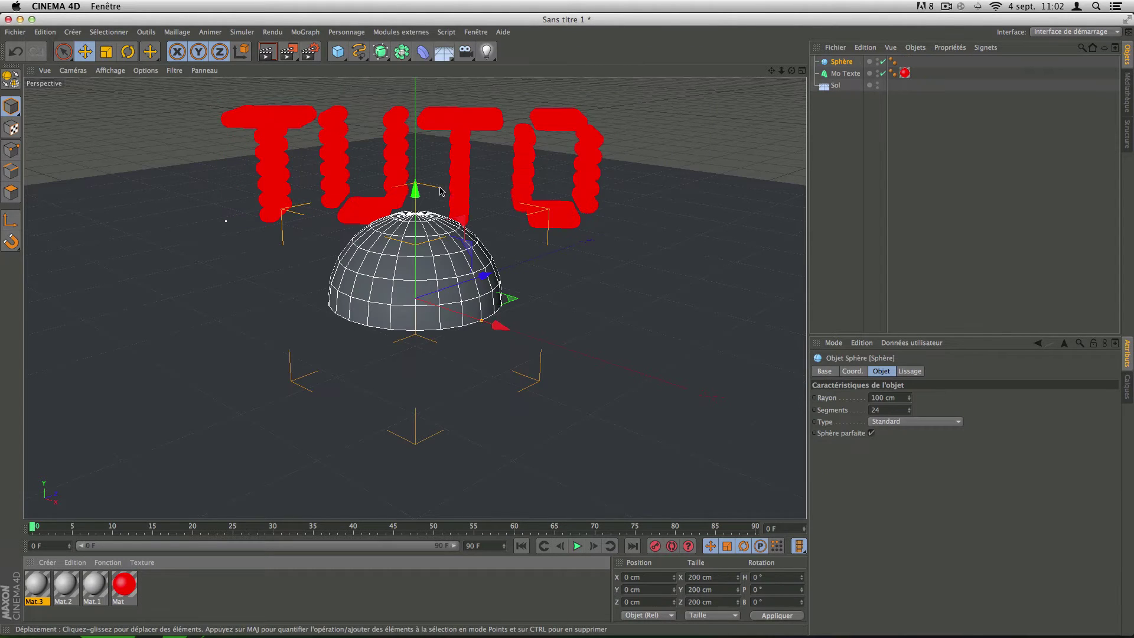
left_click_drag(416, 192, 418, 117)
left_click_drag(499, 246, 755, 232)
left_click_drag(761, 233, 731, 230)
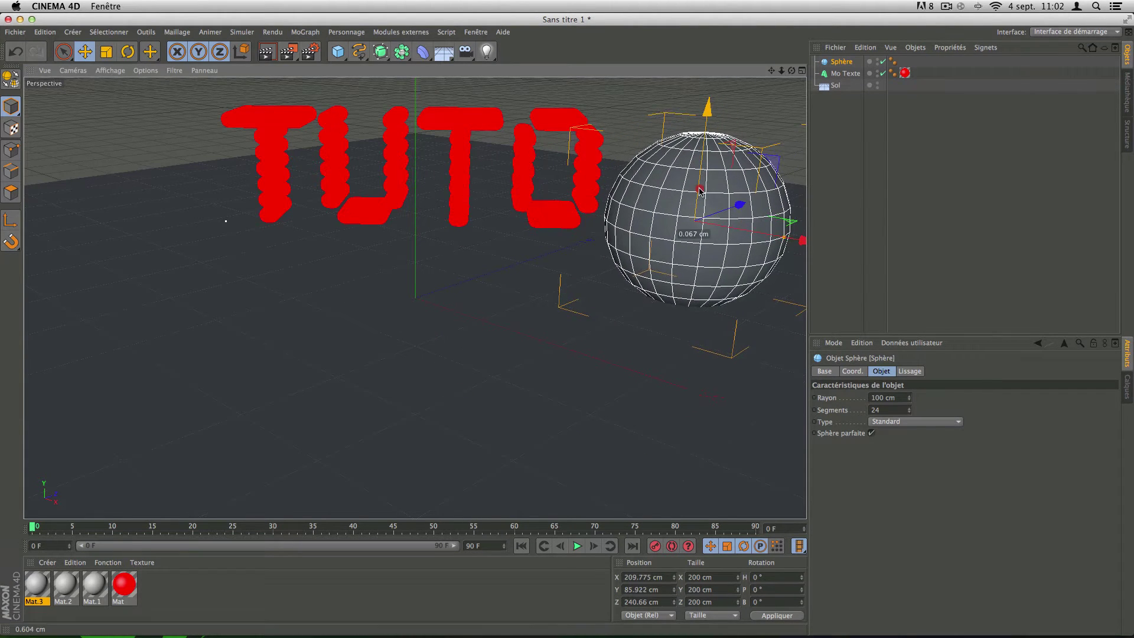
left_click_drag(699, 191, 700, 187)
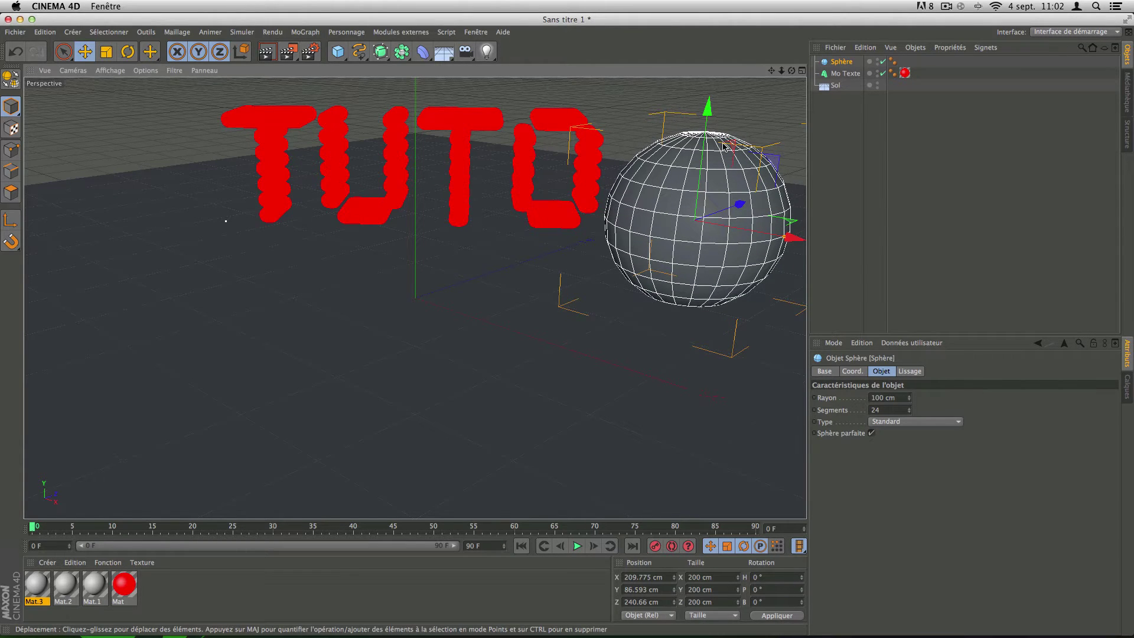
mouse_move(792, 70)
left_mouse_down()
mouse_move(790, 47)
mouse_move(791, 66)
left_mouse_up()
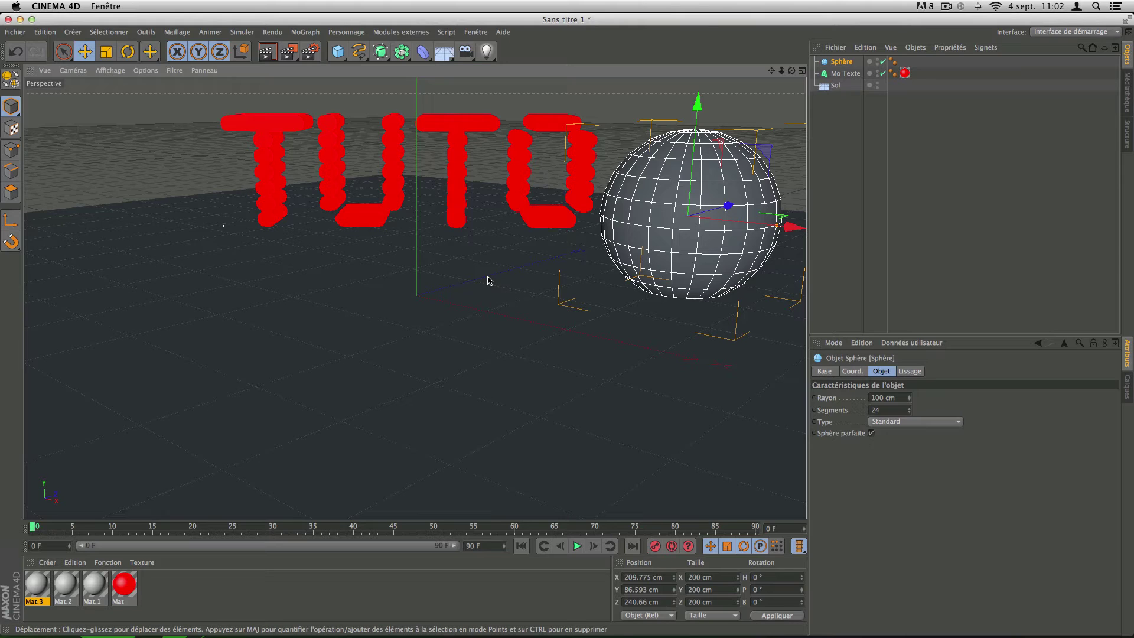
Make the sphere editable, switch to polygon mode and activate the ring selection tool (Sélection par anneau)
key("c")
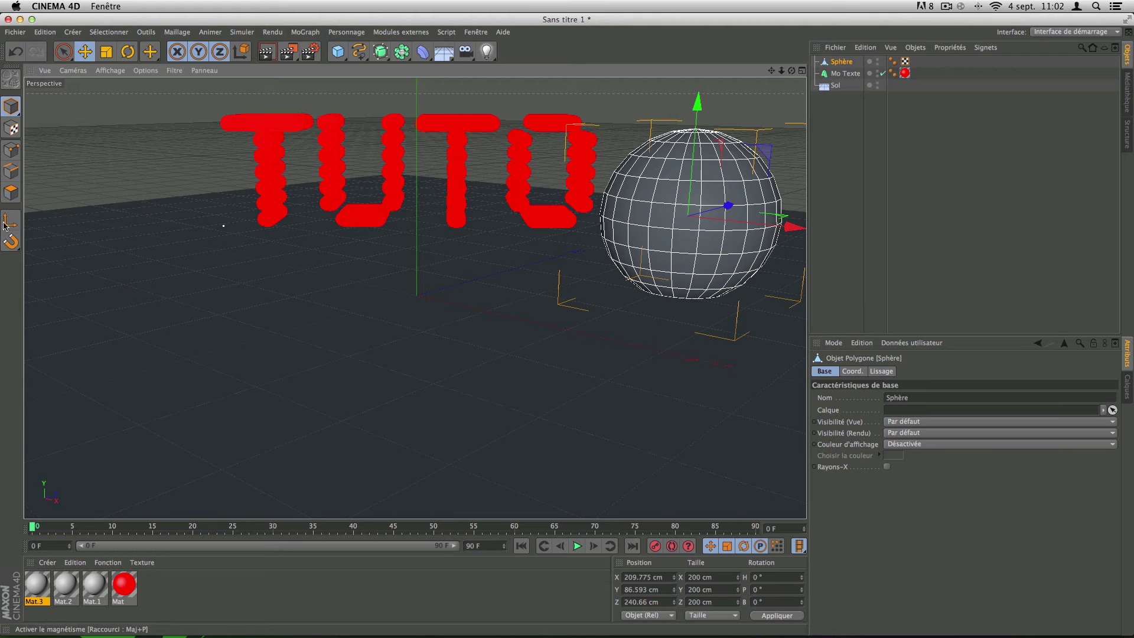
left_click(11, 194)
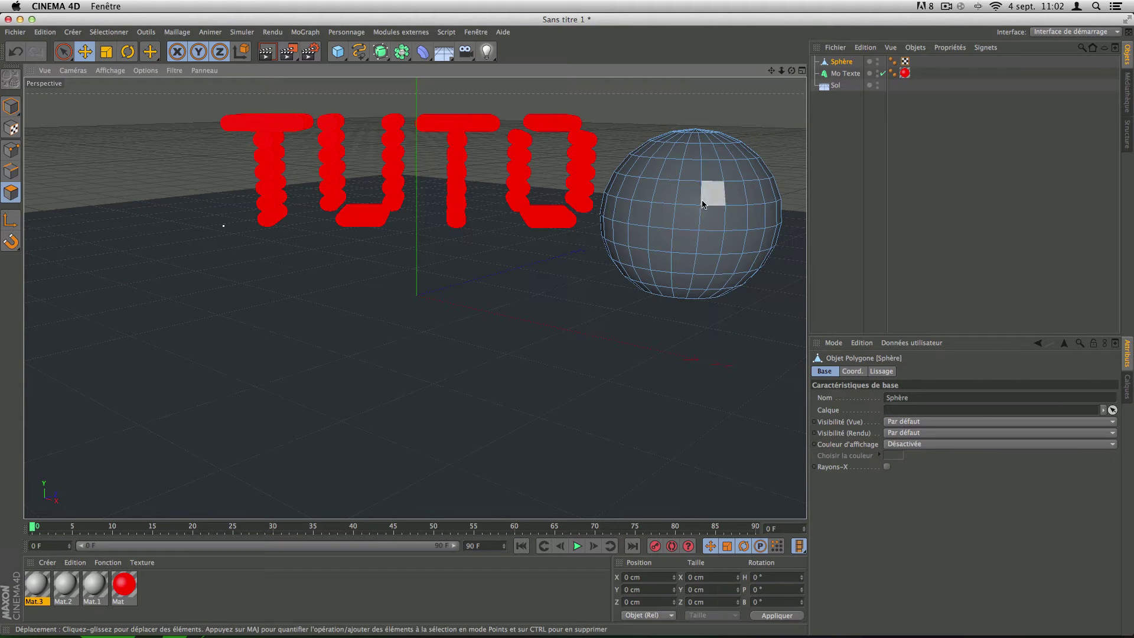
left_click(11, 194)
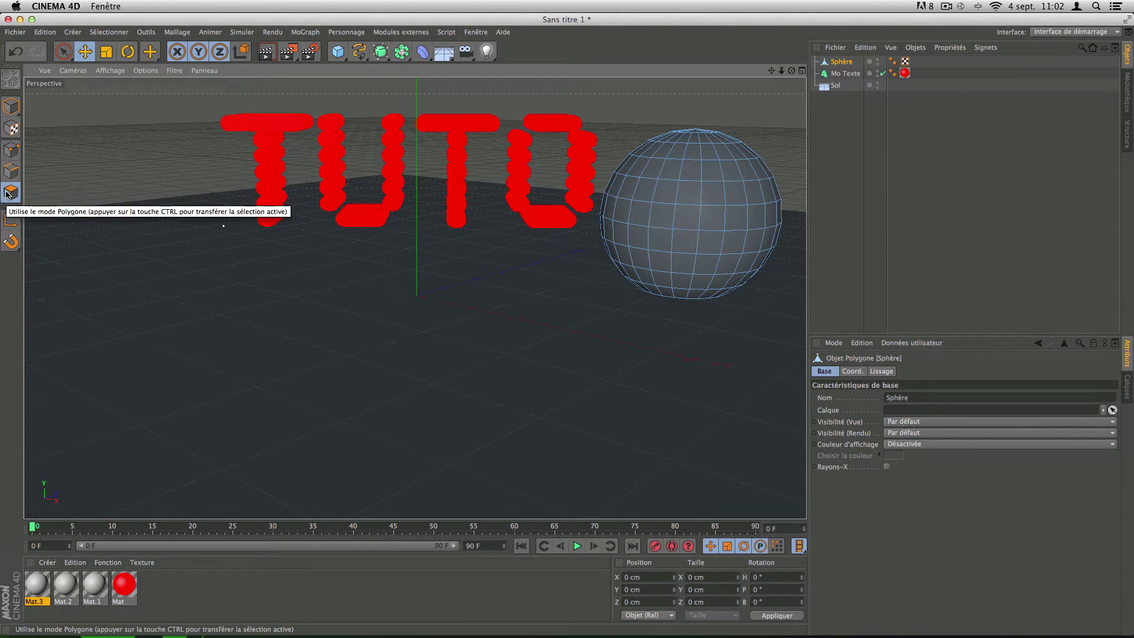
left_click(109, 33)
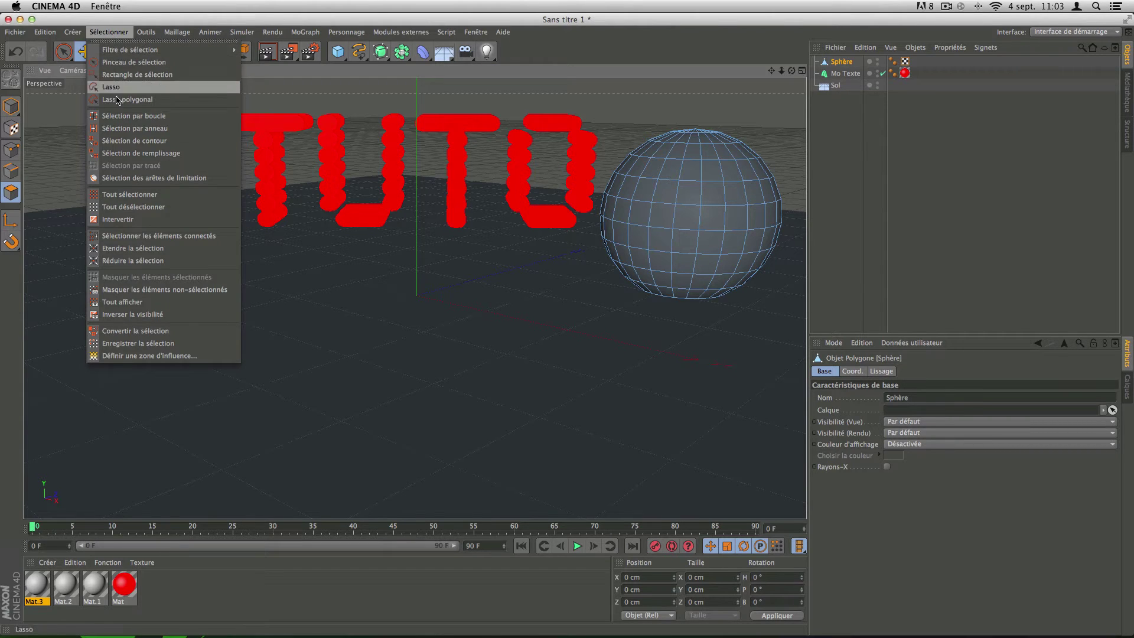
left_click(127, 135)
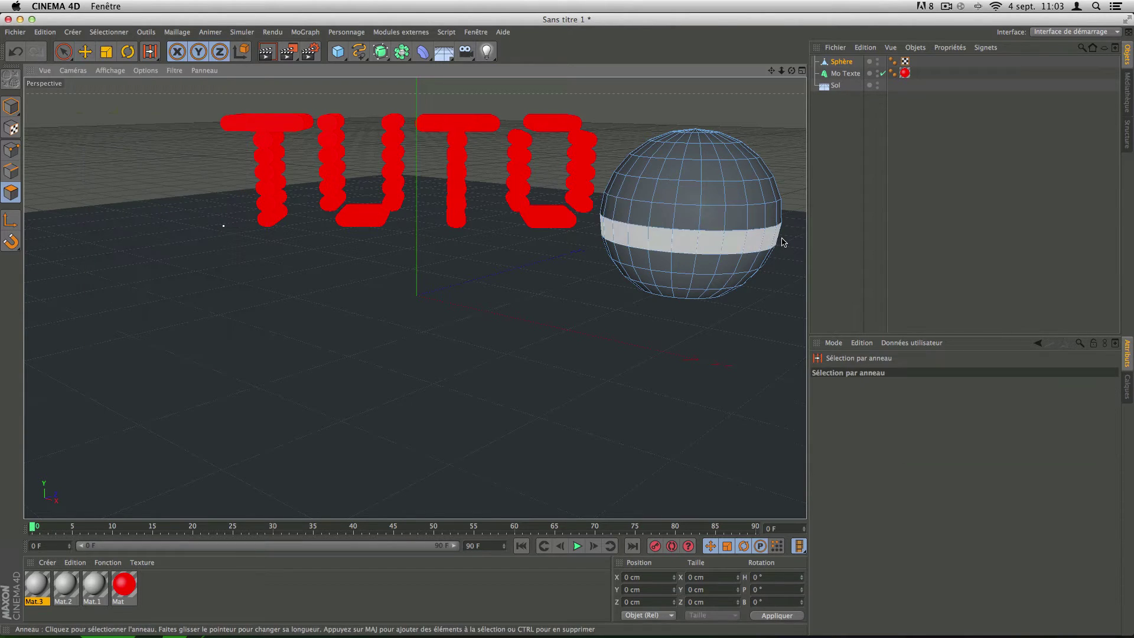
left_click(701, 140)
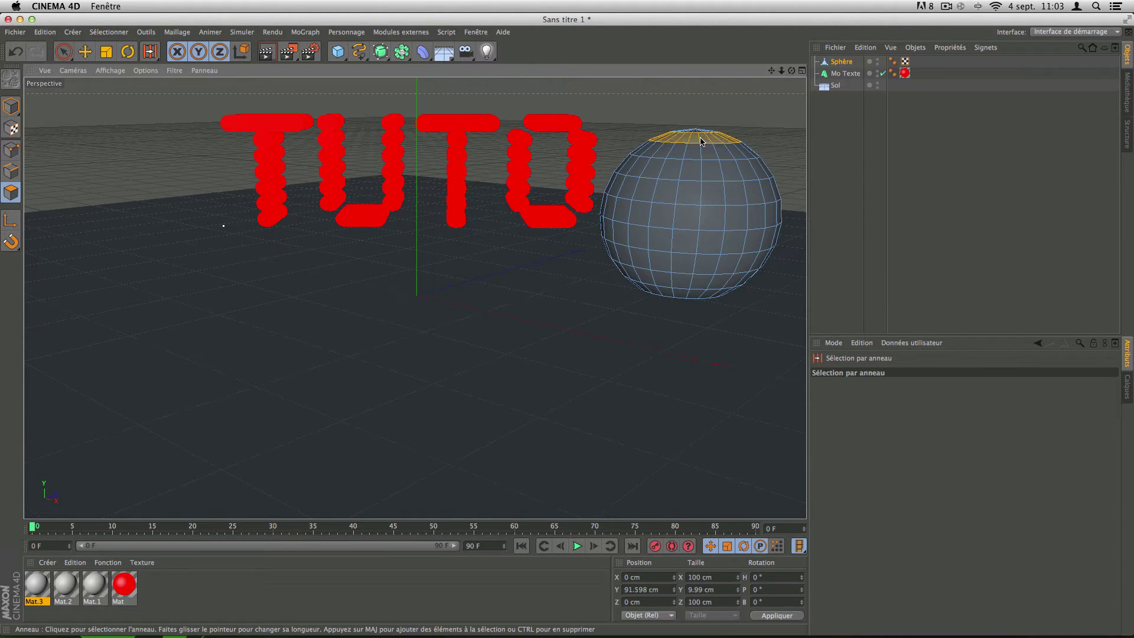
left_click(701, 176)
left_click(704, 216)
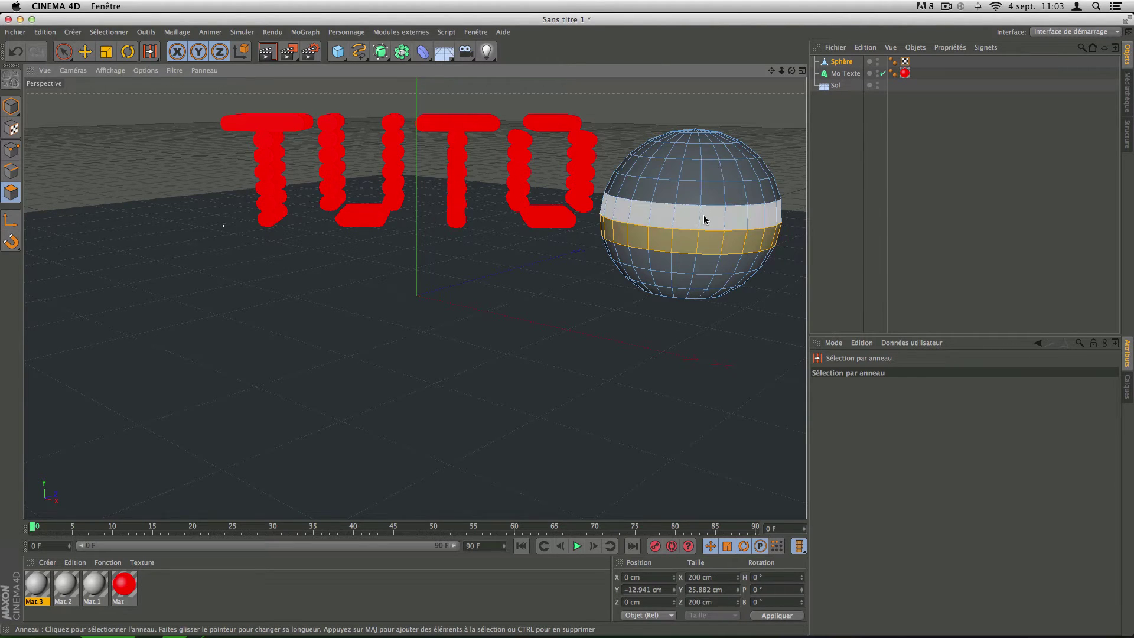
Select horizontal polygon rings on the sphere in a striped pattern, from near its top pole down to its underside, including both middle rings
left_click(711, 143)
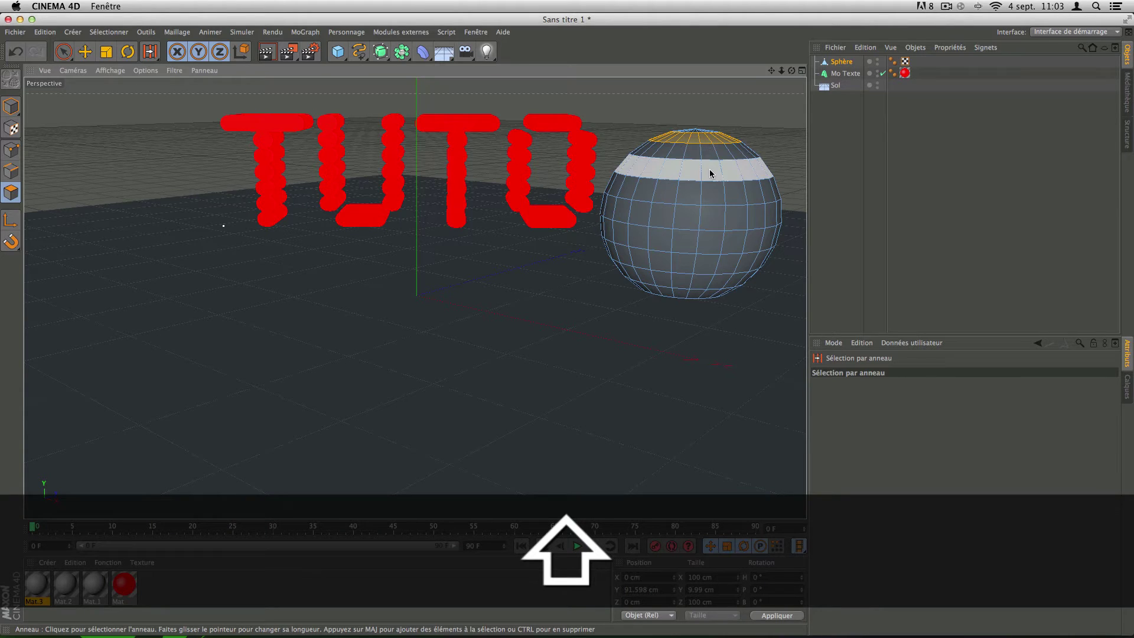
left_click(711, 169, "shift")
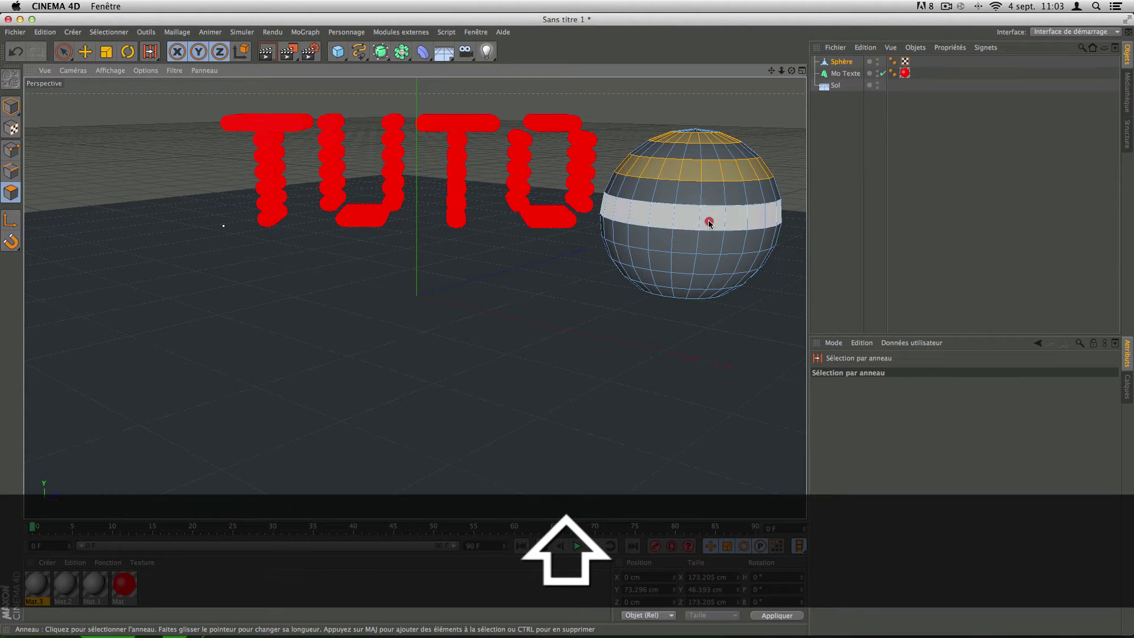
left_click(710, 223, "shift")
left_click(711, 248, "shift")
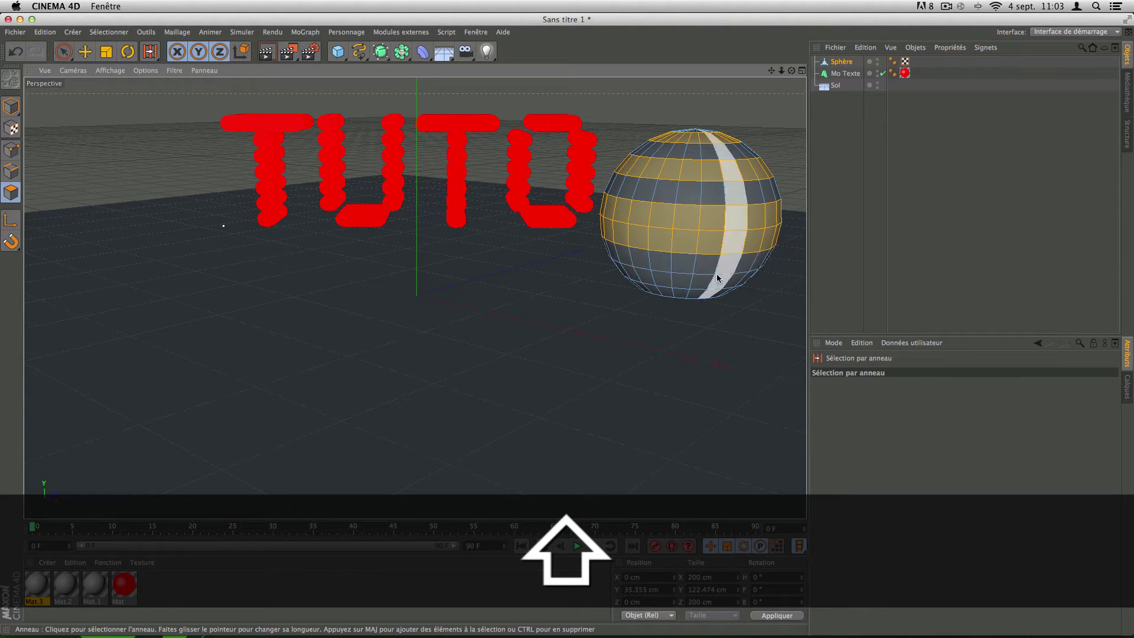
left_click(706, 285, "shift")
scroll(697, 297, "up", 1)
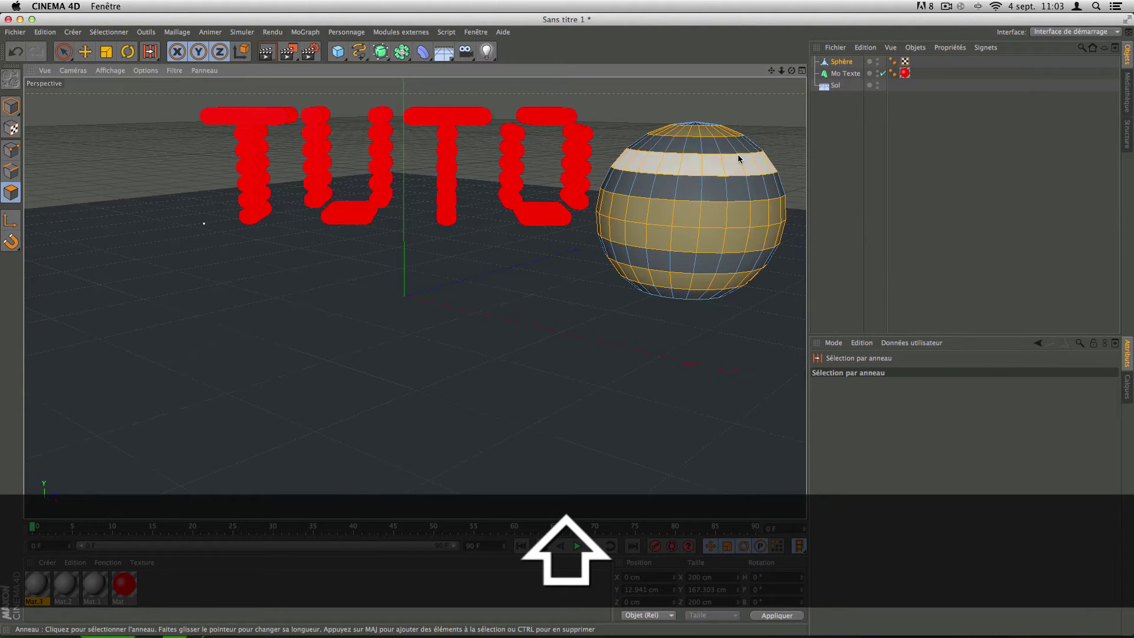
scroll(739, 155, "down", 1)
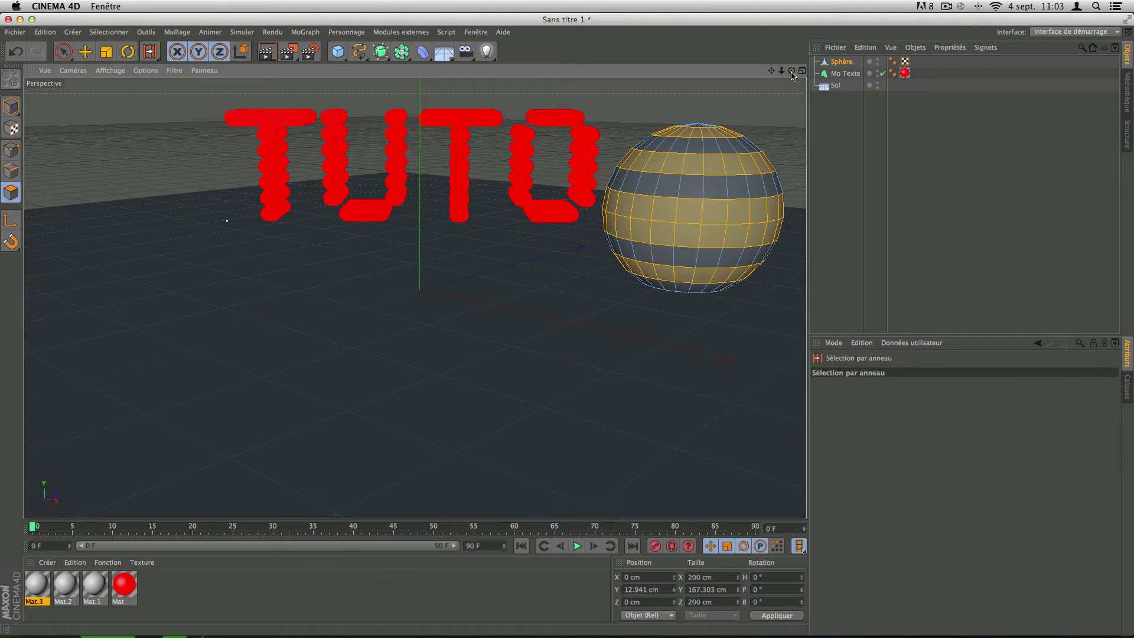
left_click_drag(792, 70, 792, 106)
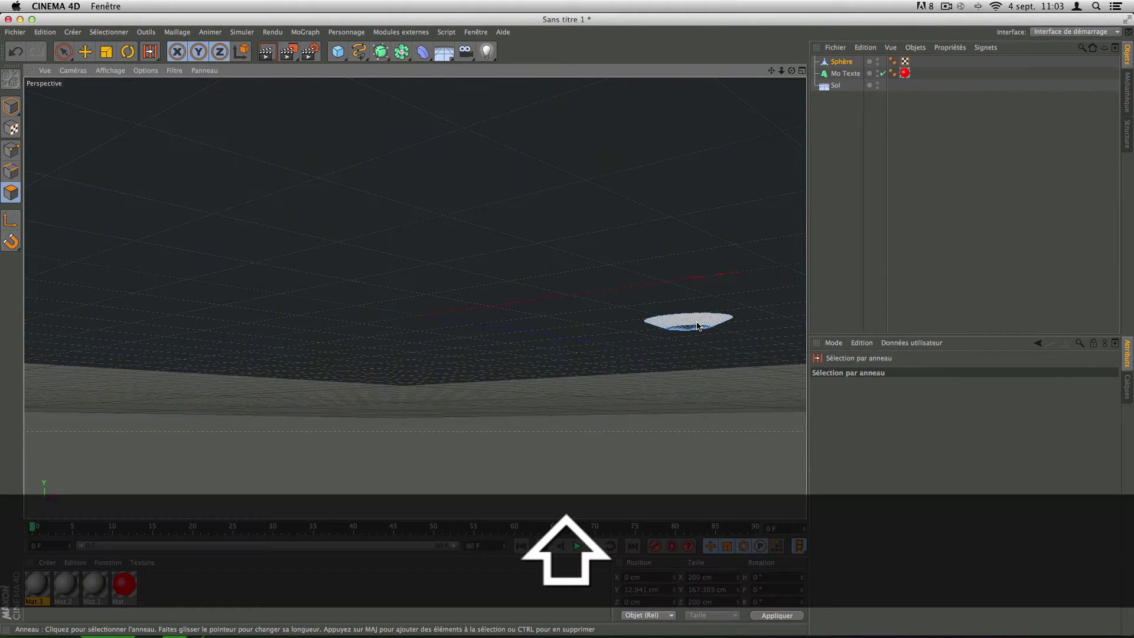
mouse_move(792, 70)
left_mouse_down()
mouse_move(791, 35)
mouse_move(796, 73)
left_mouse_up()
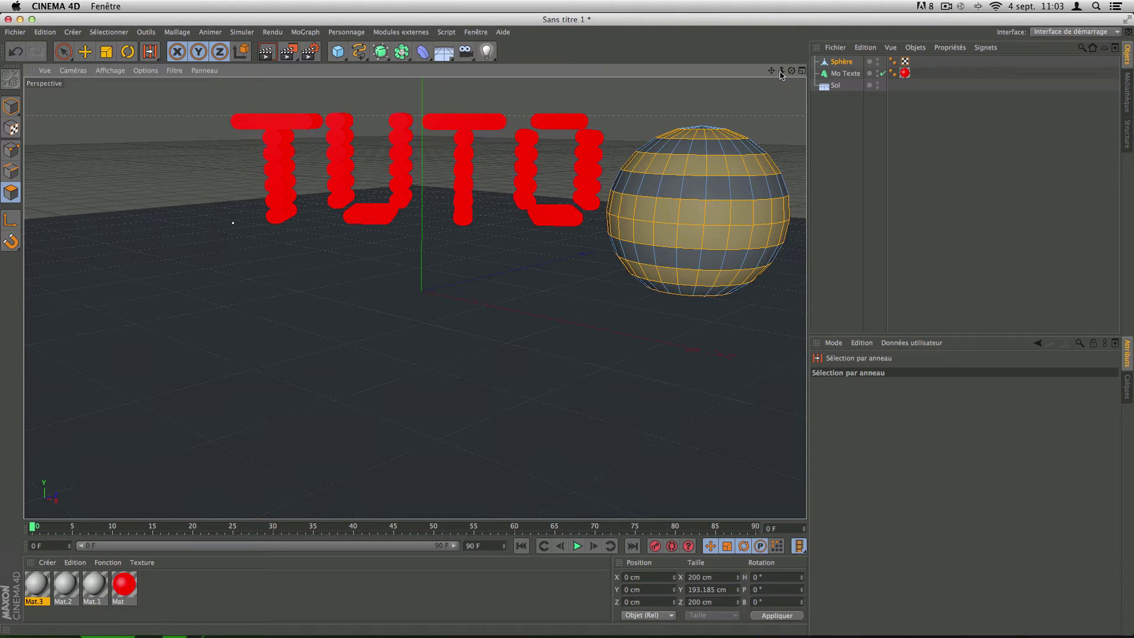
Try to move the sphere's selected polygon rings straight up, and undo the move
key("e")
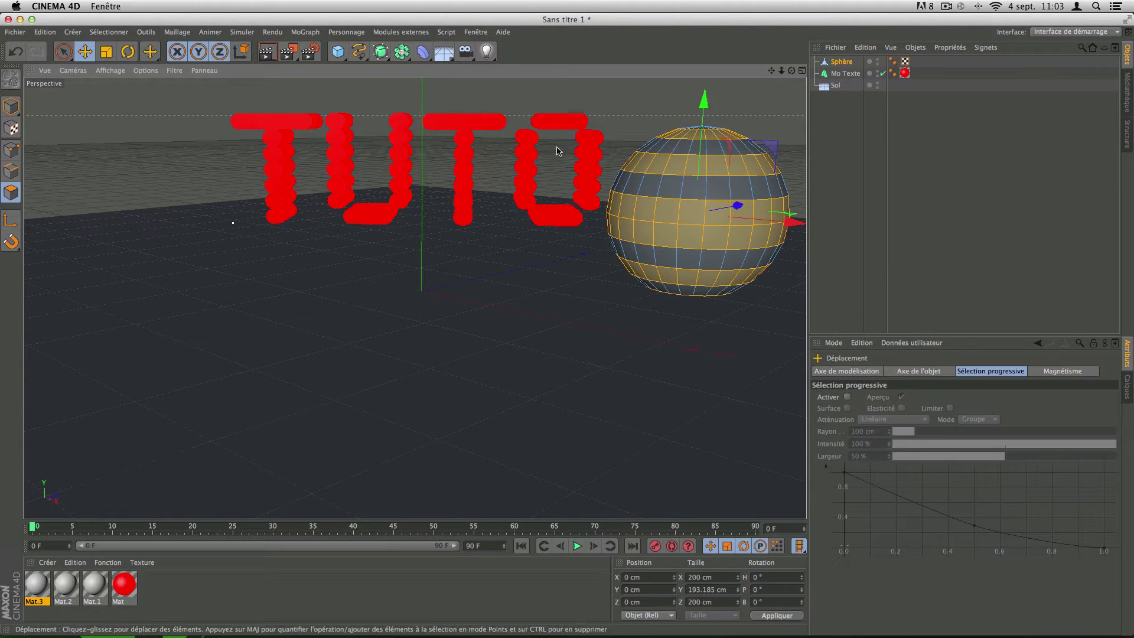
left_click_drag(706, 143, 707, 91)
key("cmd+z")
key("super+z")
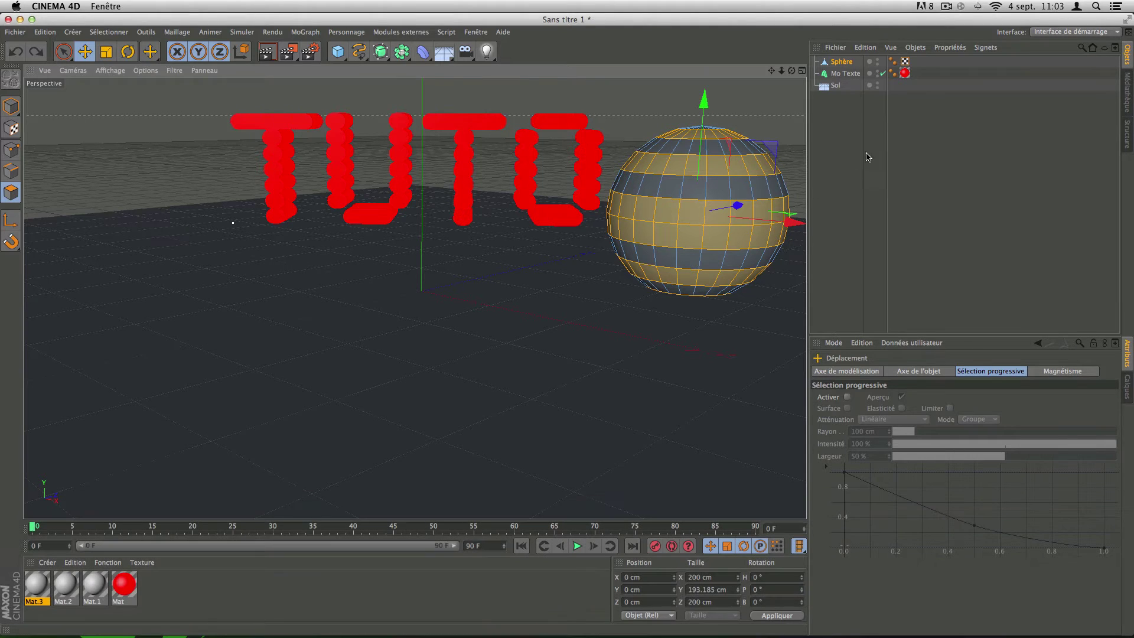
Reselect the sphere object and raise its selected polygon rings to about Y 8 cm
left_click(861, 106)
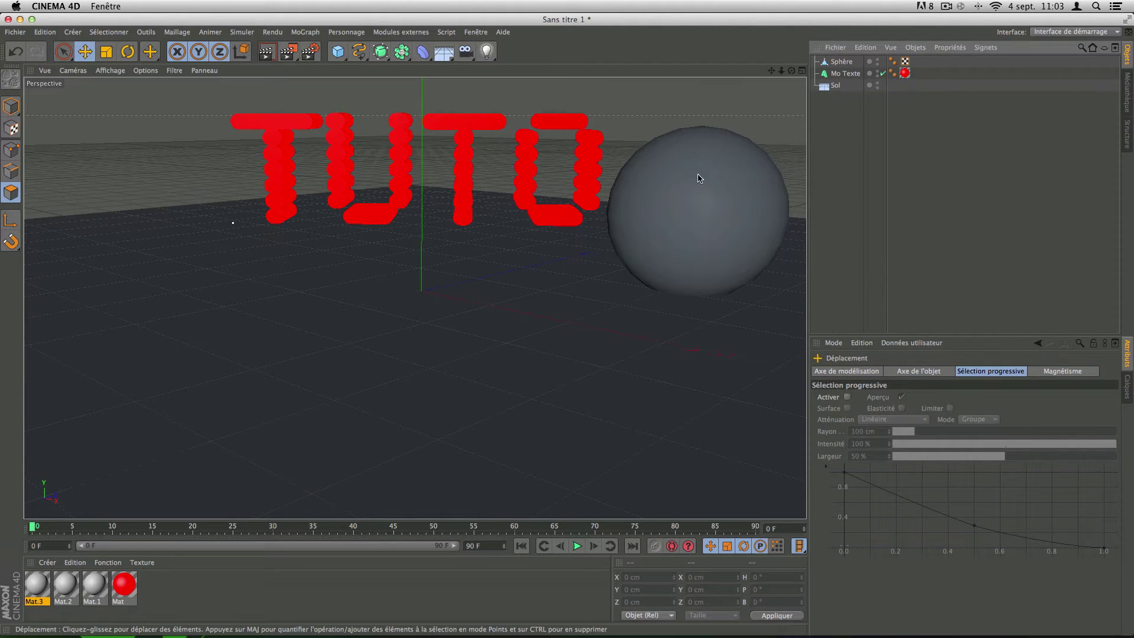
left_click(721, 148)
left_click_drag(705, 108, 706, 100)
key("c")
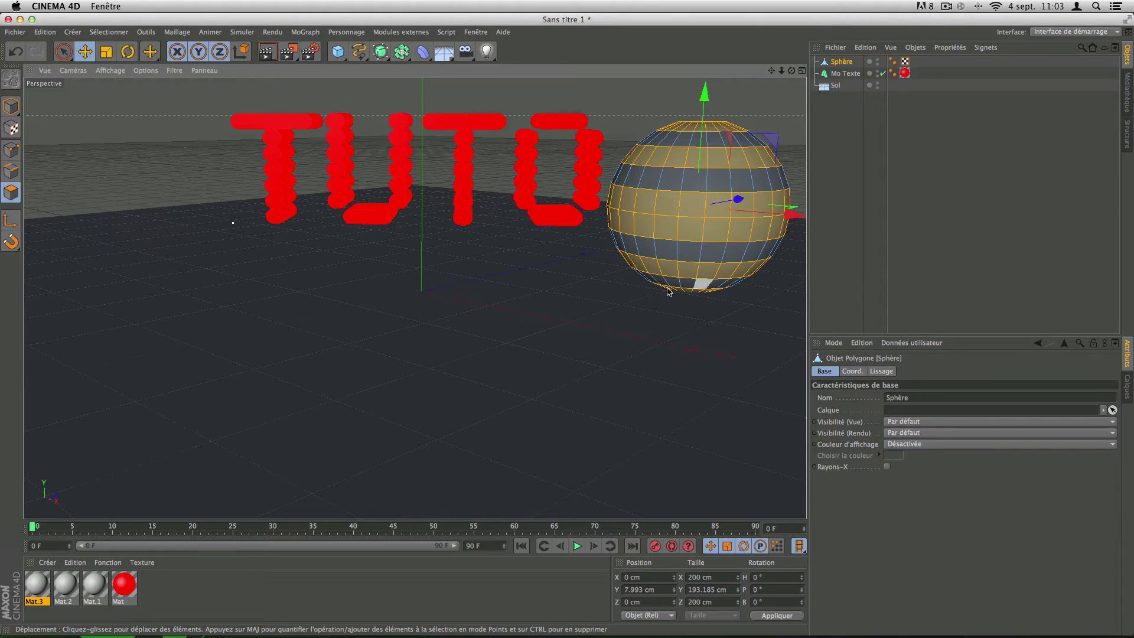
Set the base colour of material Mat.3 to cyan (R 0, V 233, B 255)
double_click(33, 585)
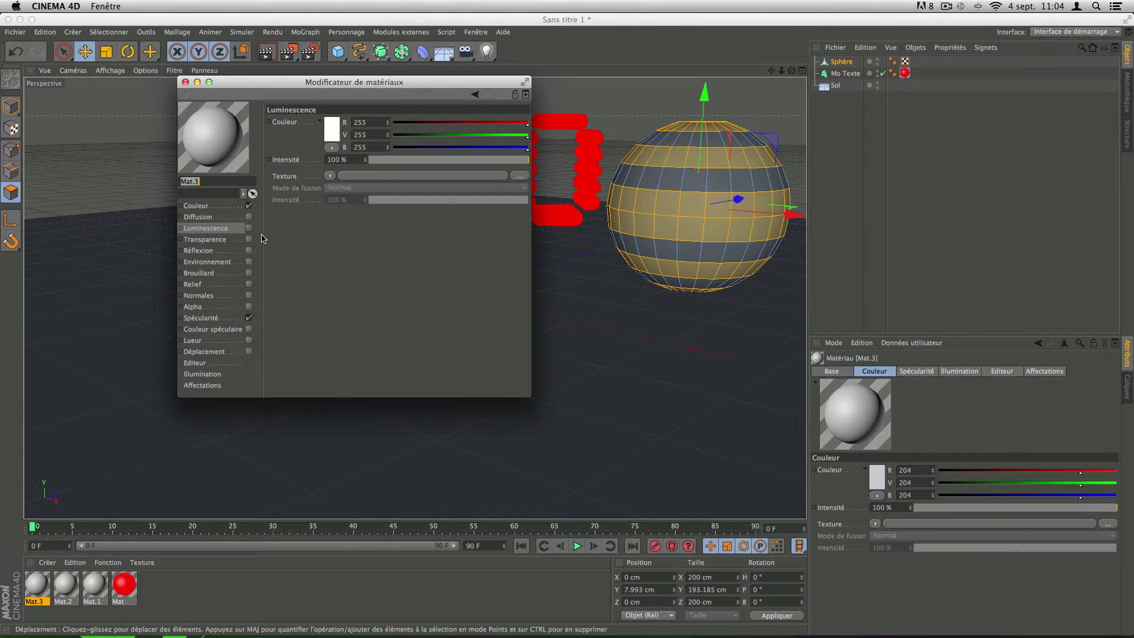
left_click(201, 206)
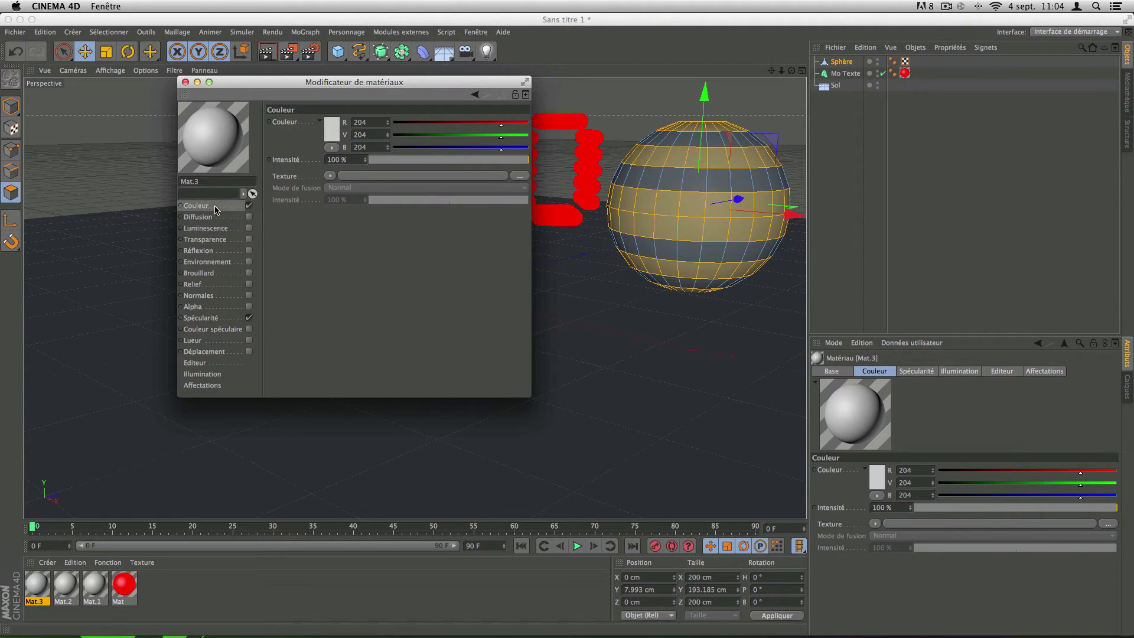
left_click(330, 128)
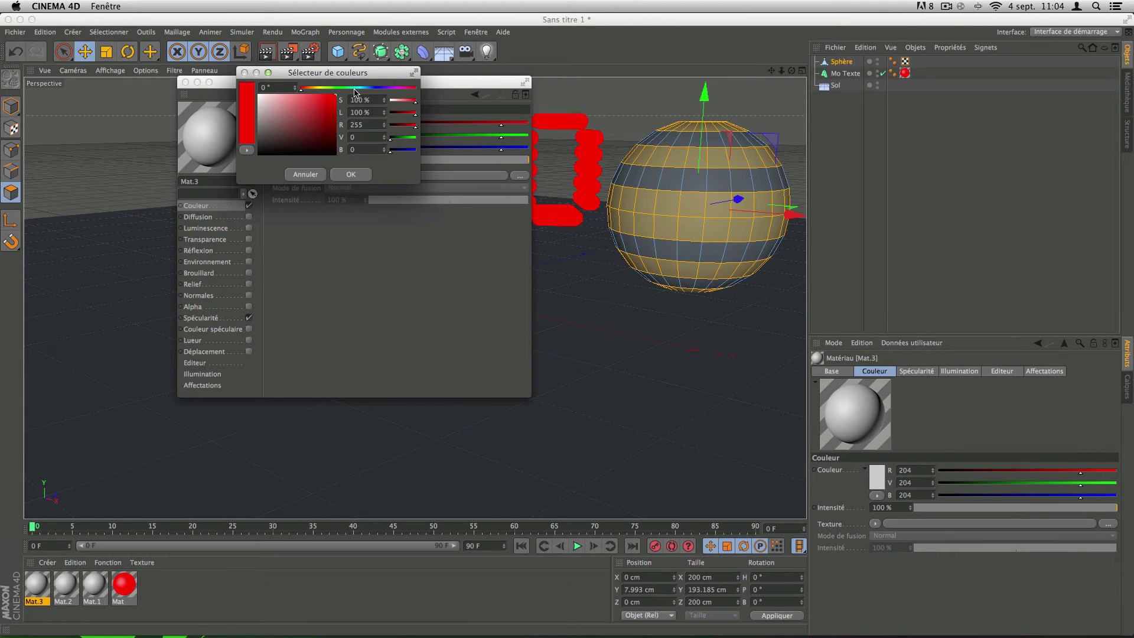
left_click_drag(354, 88, 360, 88)
left_click(360, 176)
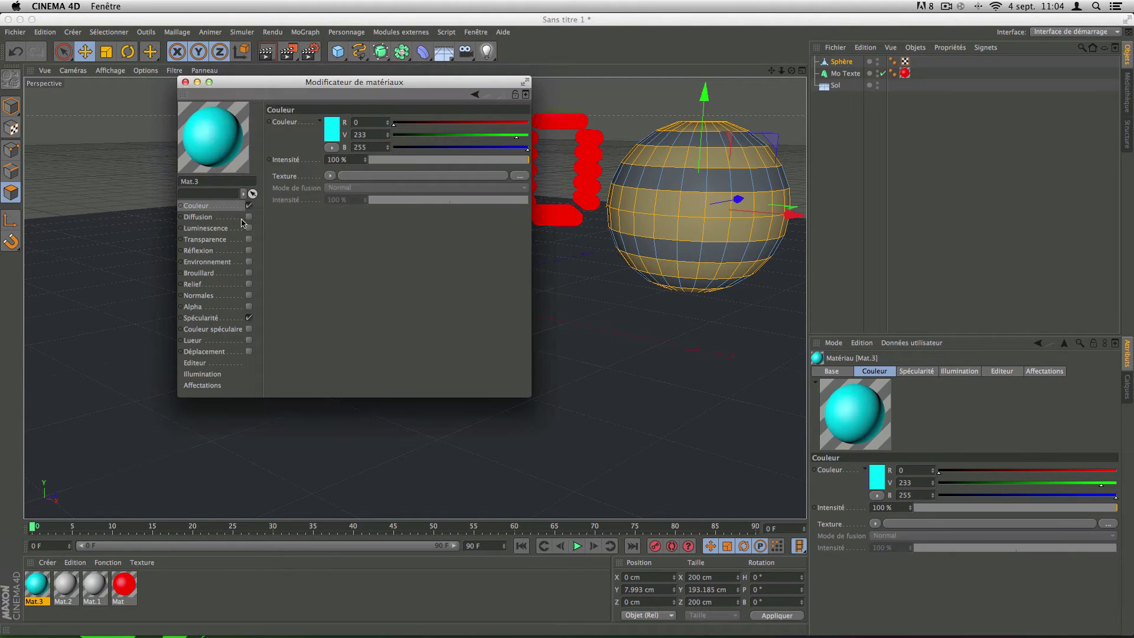
Enable luminescence on Mat.3 and copy the material's cyan base colour into the luminescence colour
left_click(214, 239)
left_click(227, 228)
left_click(249, 228)
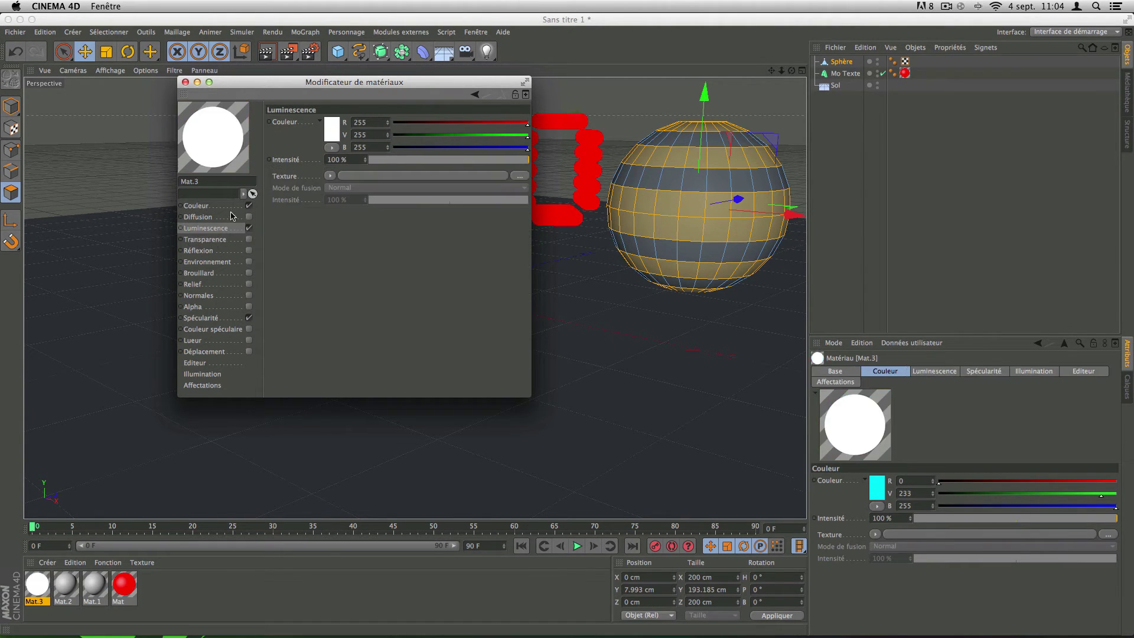
left_click(227, 205)
right_click(315, 127)
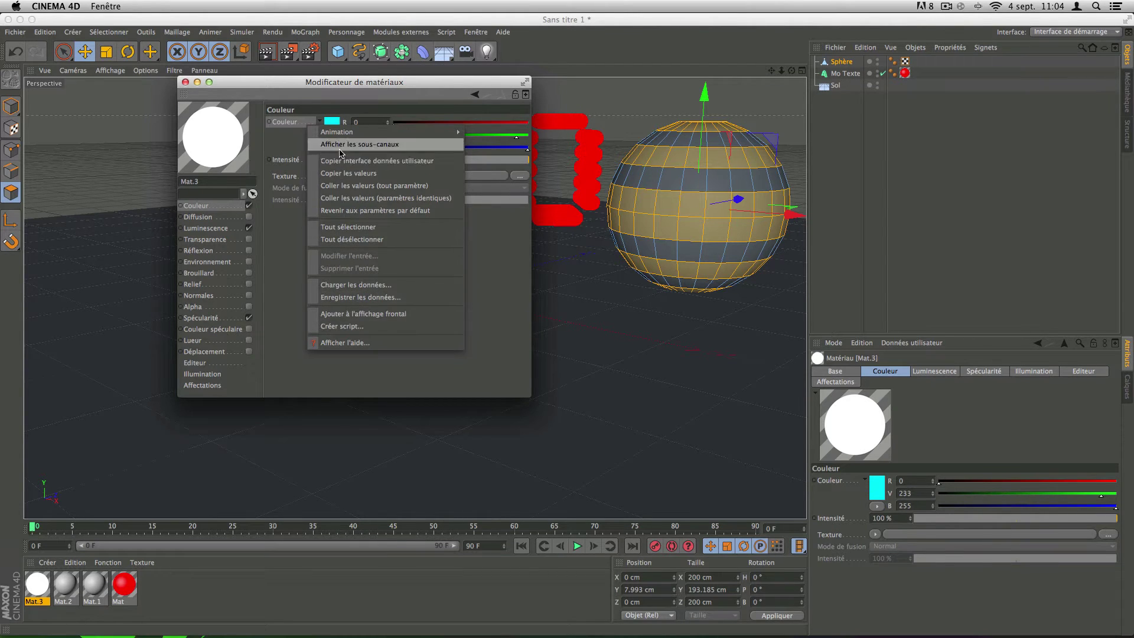
left_click(349, 173)
left_click(211, 229)
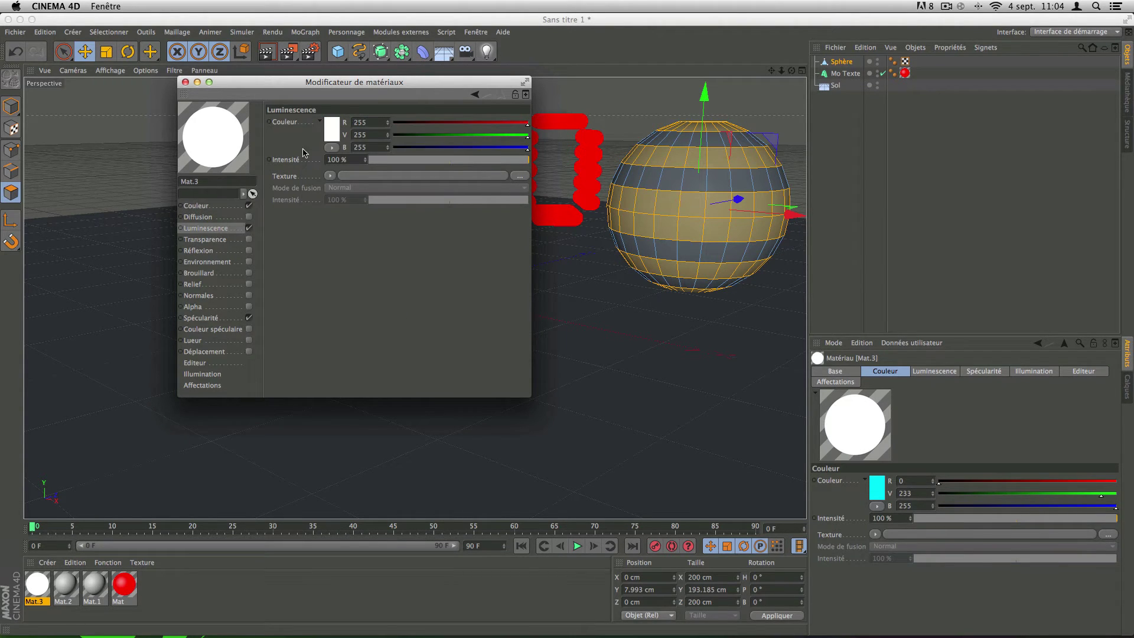
right_click(294, 125)
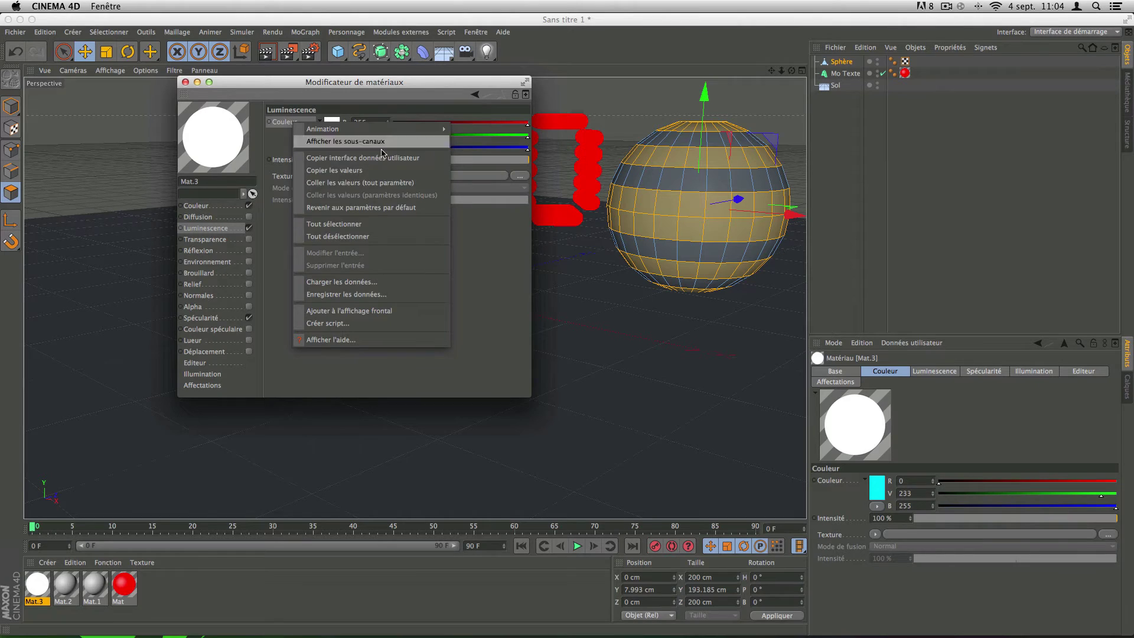
left_click(341, 184)
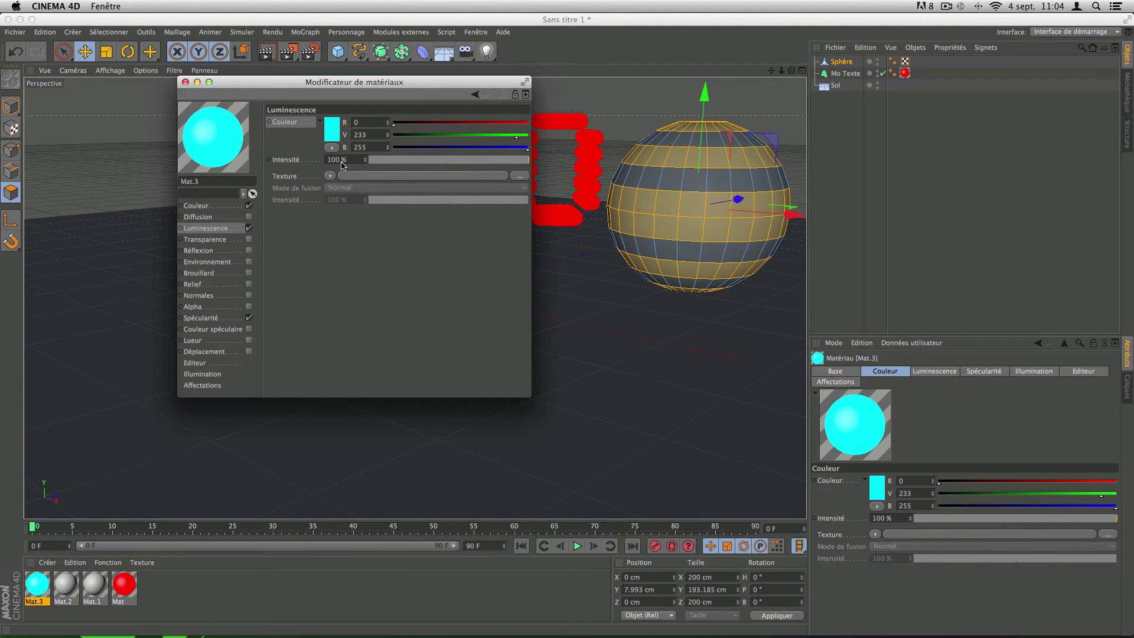
Set the luminescence intensity of Mat.3 to 400 % and close the material editor
type("4")
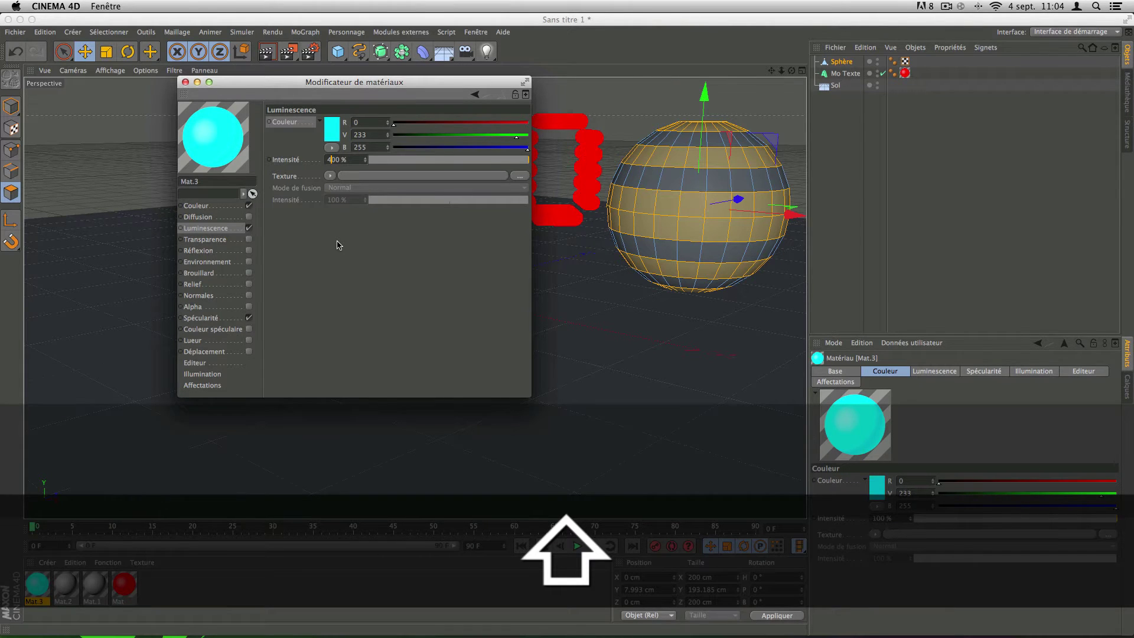
key("Return")
left_click(185, 81)
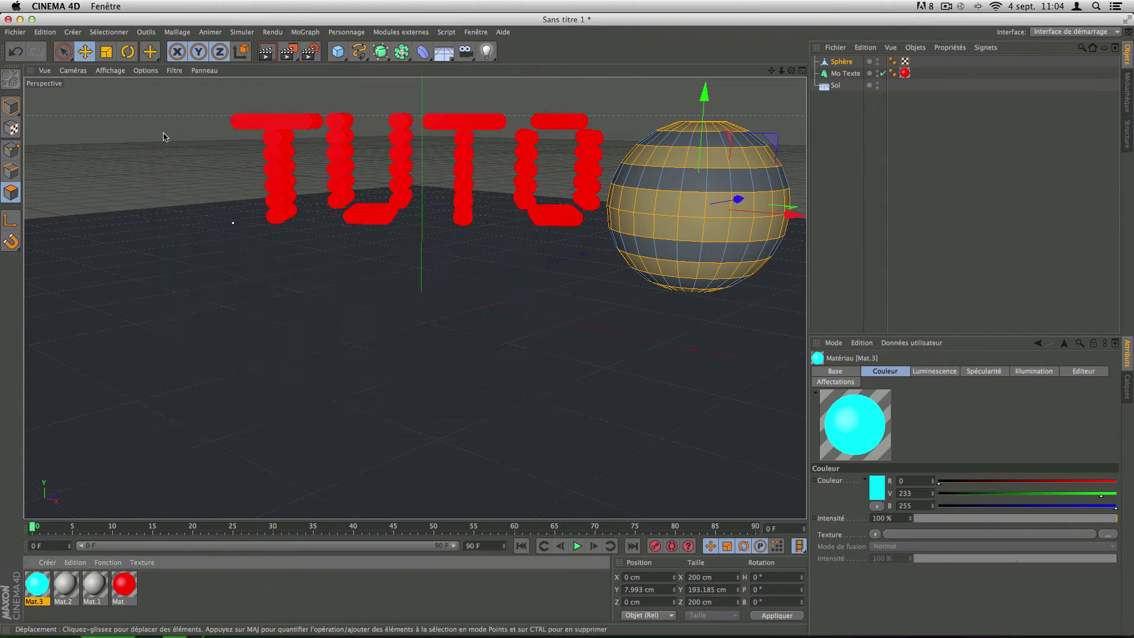
Apply Mat.3 to the sphere's selected polygon rings and deselect the object
left_click_drag(37, 584, 44, 586)
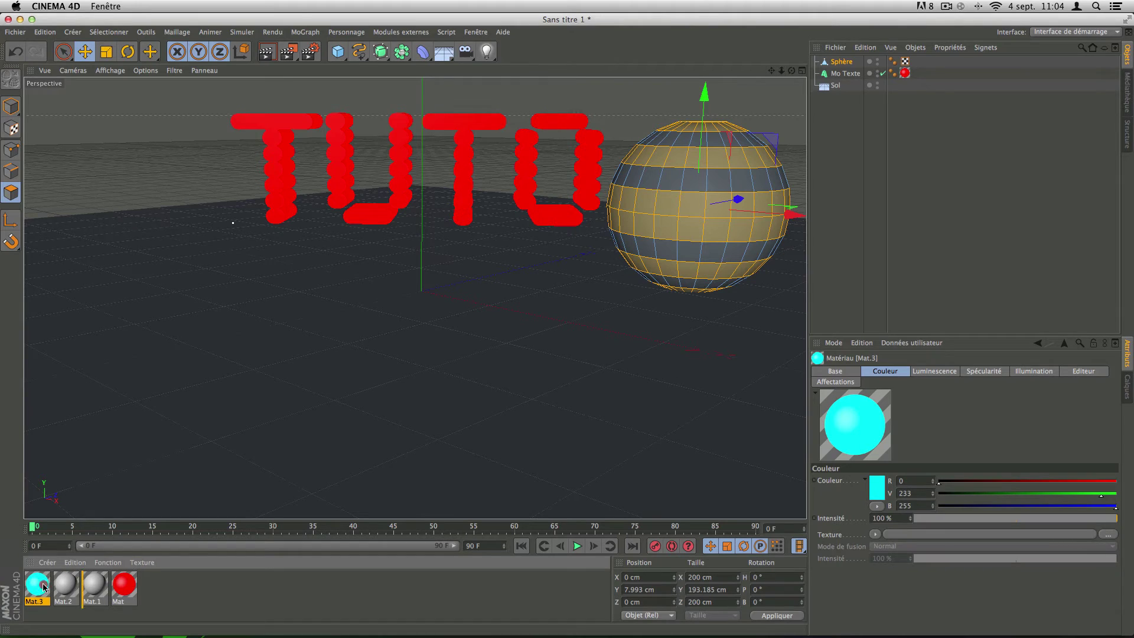
right_click(32, 585)
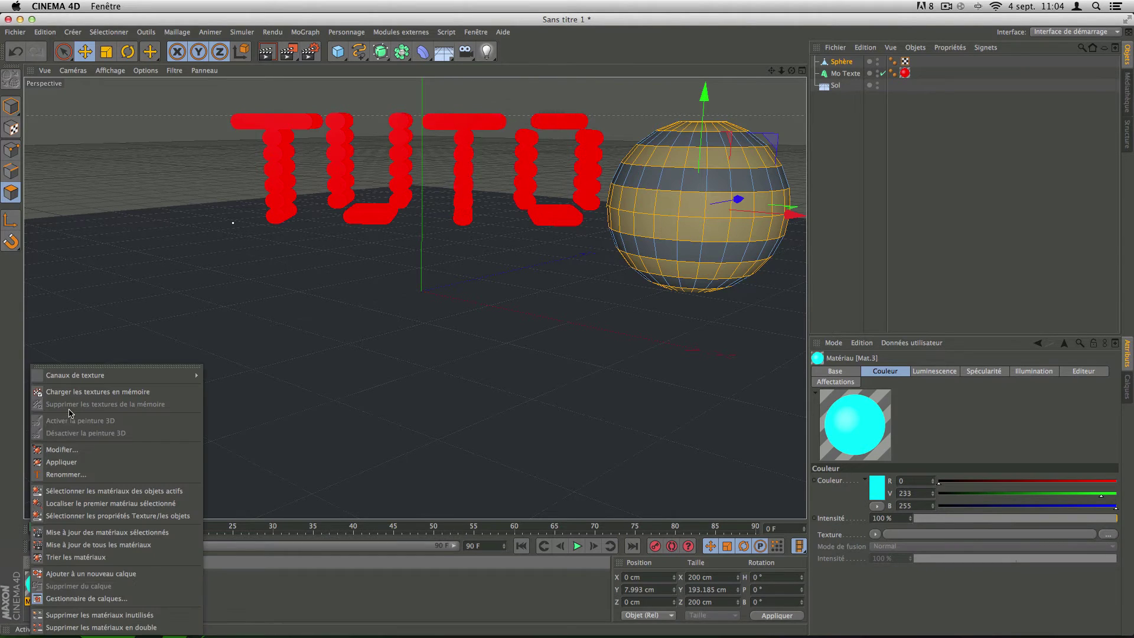
left_click(72, 463)
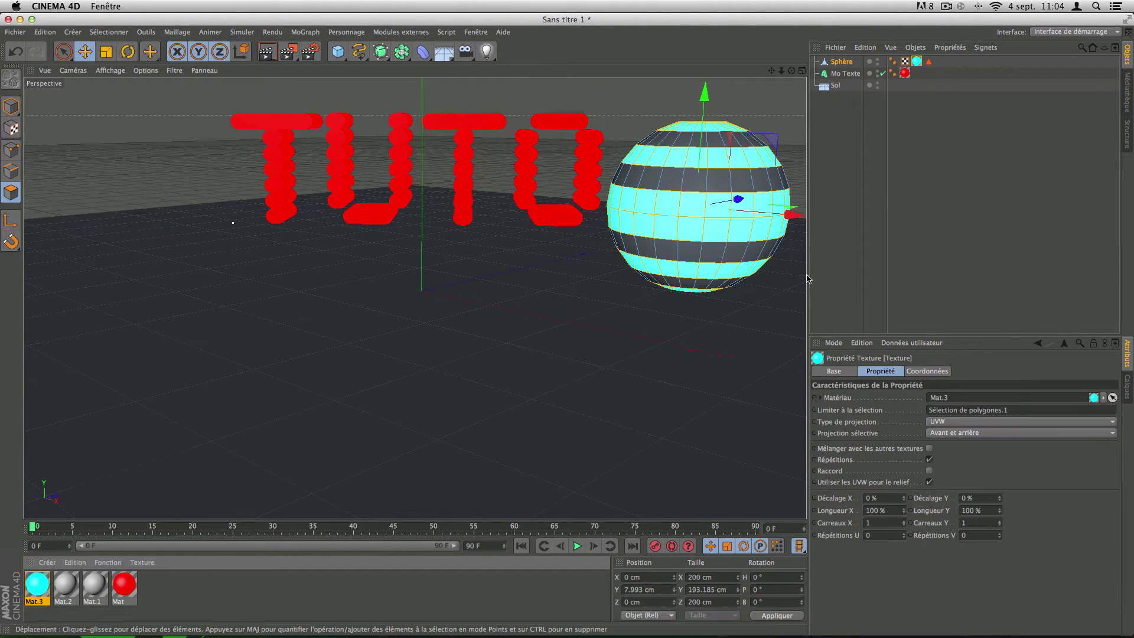
left_click(848, 252)
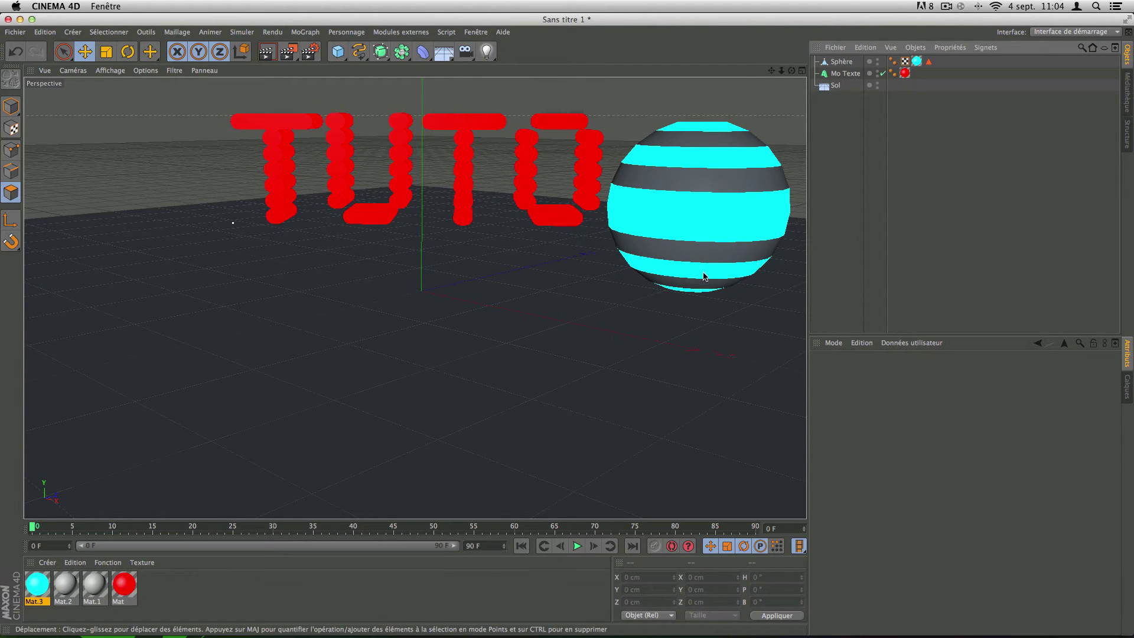
Reselect the striped sphere and rotate it so its cyan stripes run diagonally, then clear the material selection
left_click(691, 171)
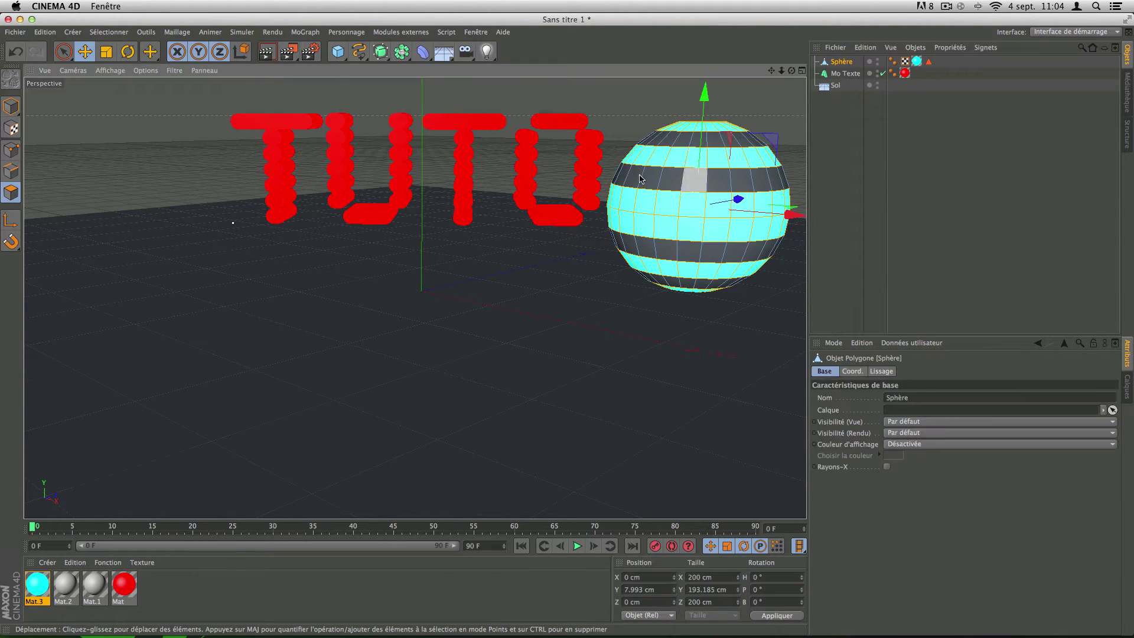
key("r")
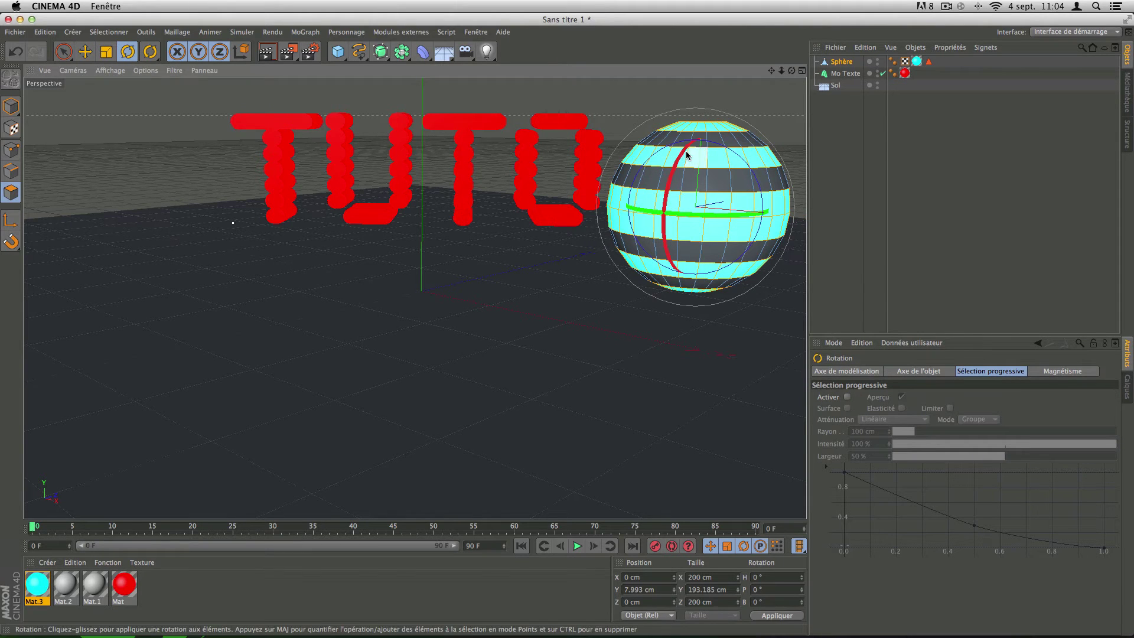
mouse_move(718, 158)
left_mouse_down()
mouse_move(715, 190)
mouse_move(716, 144)
left_mouse_up()
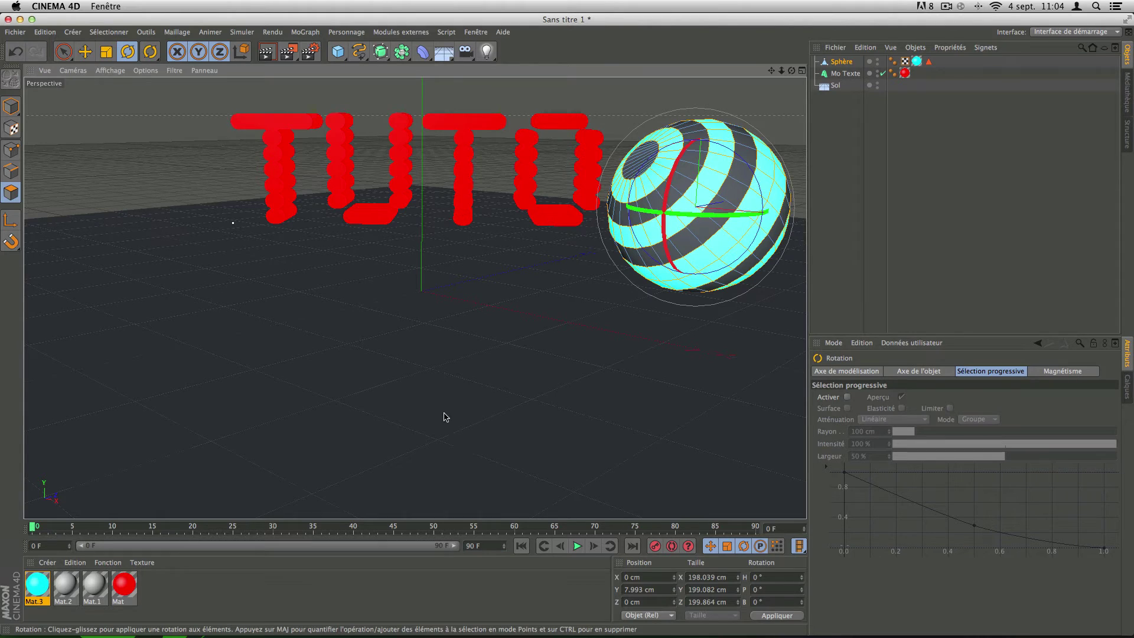
left_click(173, 600)
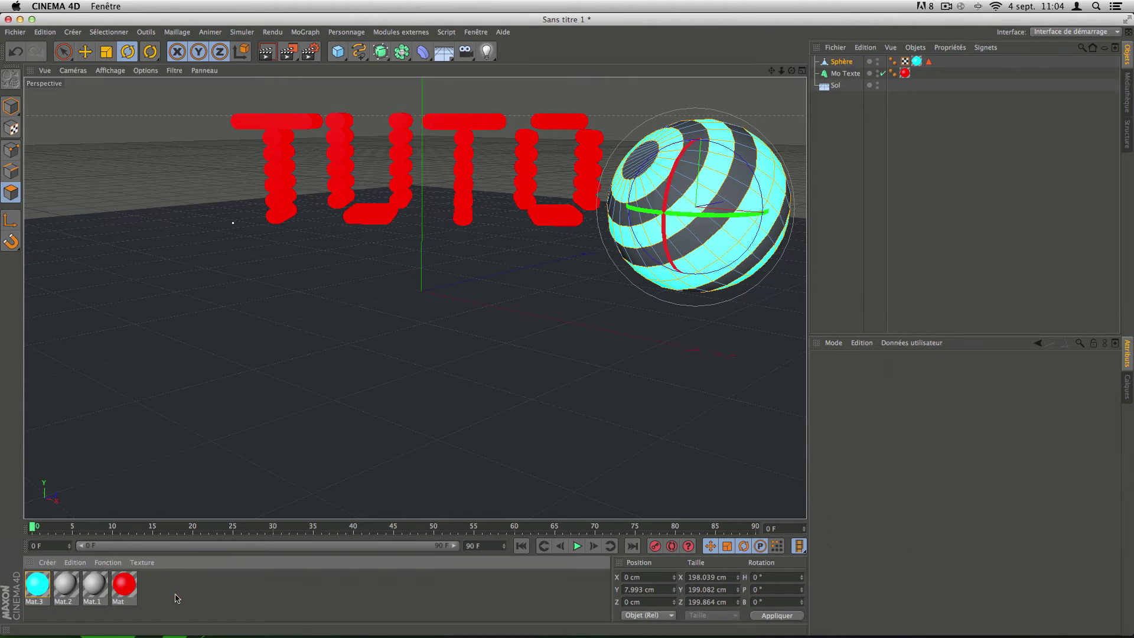
Add a second sphere in front of the TUTO text and raise it above the floor
left_click_drag(341, 52, 624, 94)
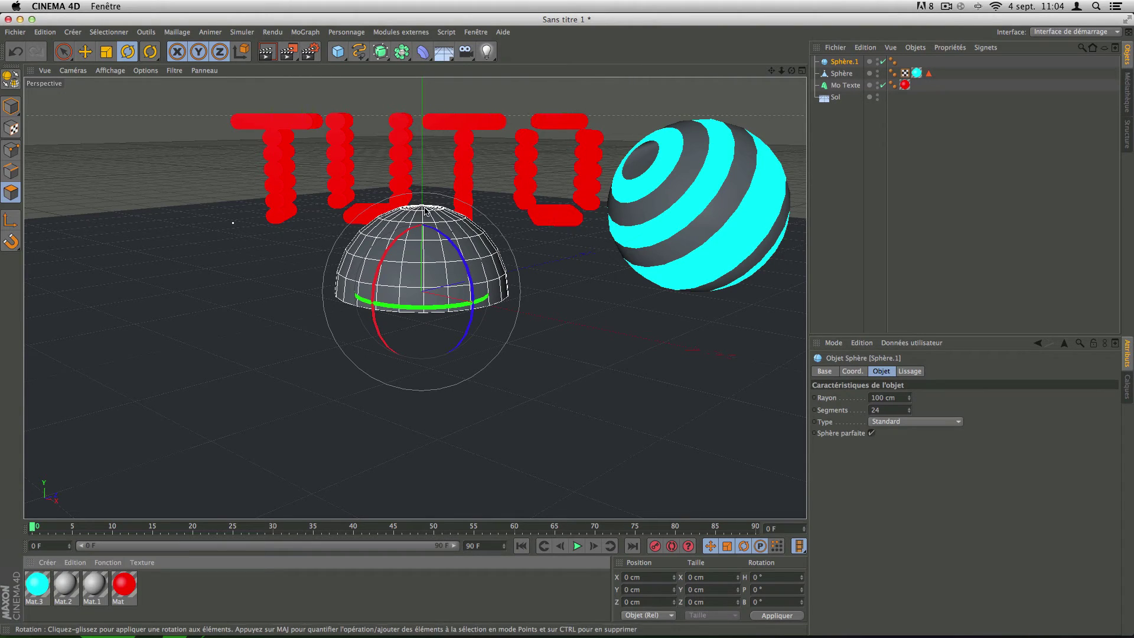
left_click(85, 51)
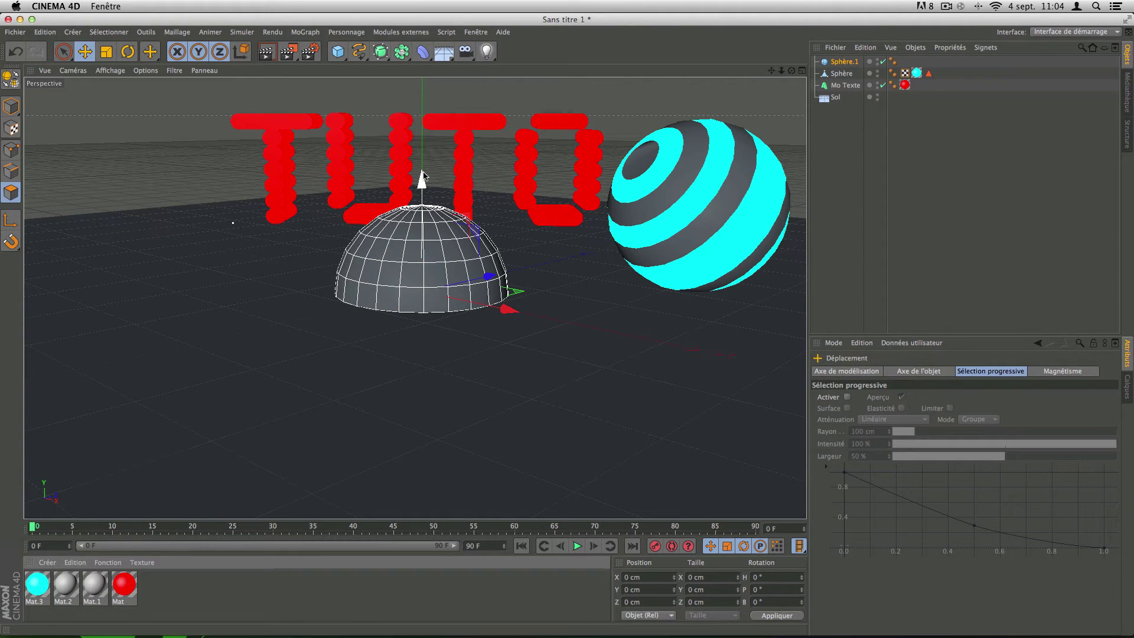
left_click_drag(426, 172, 423, 104)
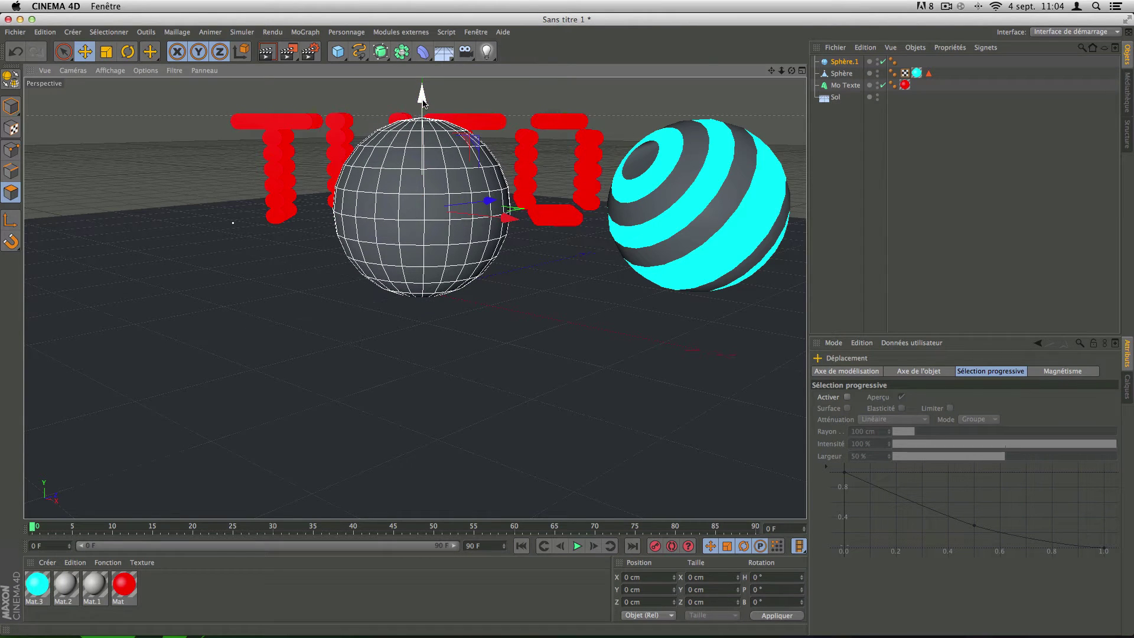
left_click(953, 9)
left_click(969, 41)
key("9")
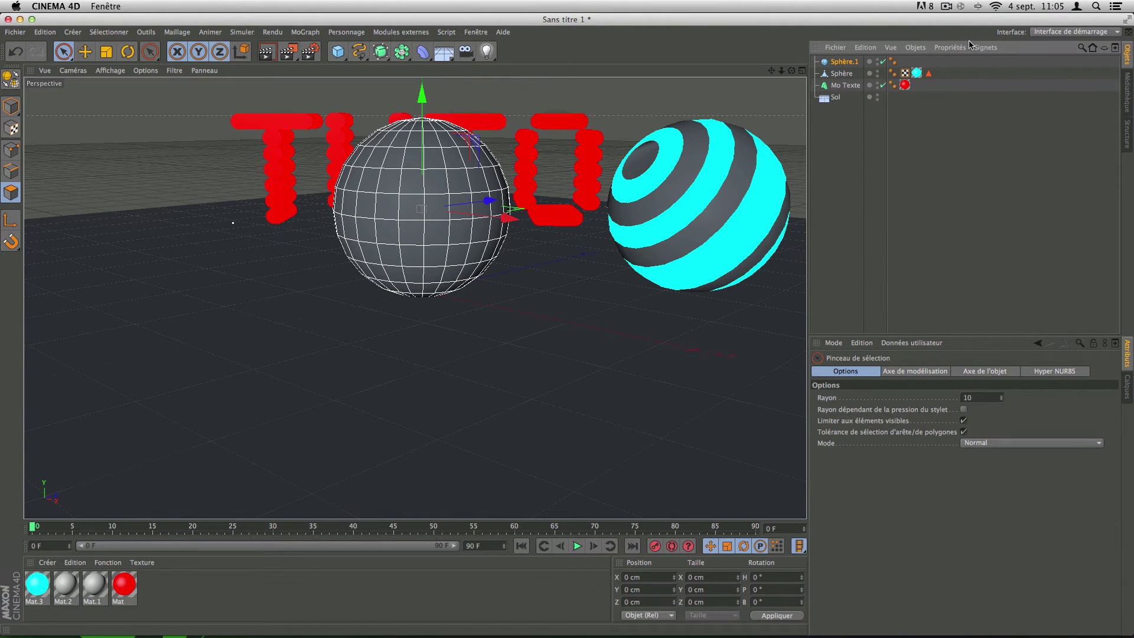
left_click(967, 128)
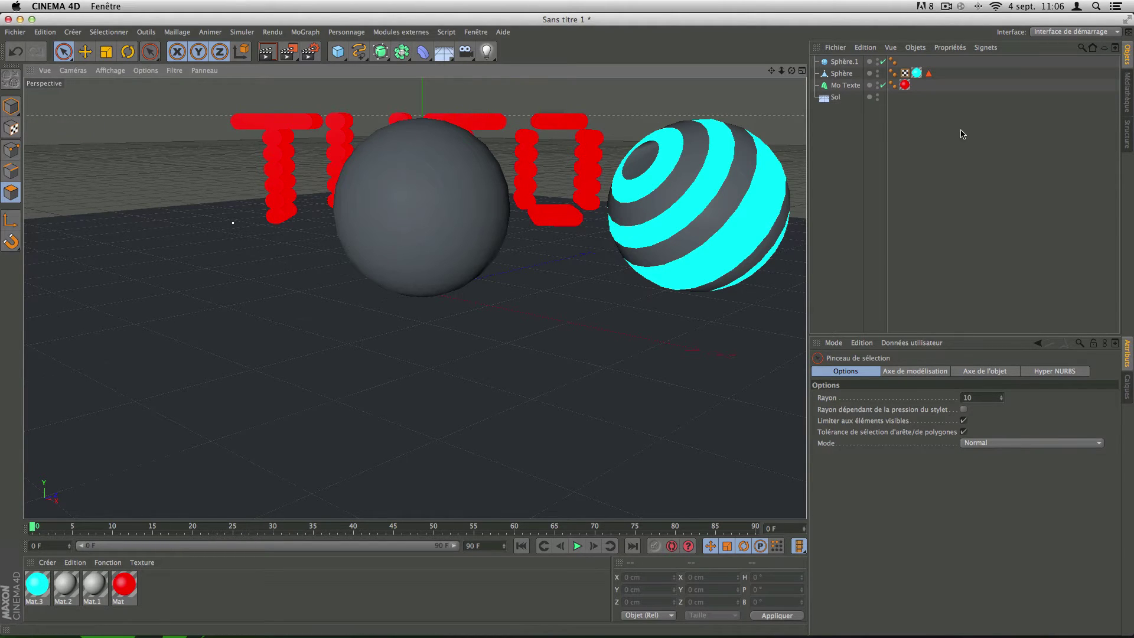
Undo the deselection of the second sphere and readjust its height so it rests on the floor
key("e")
key("super+z")
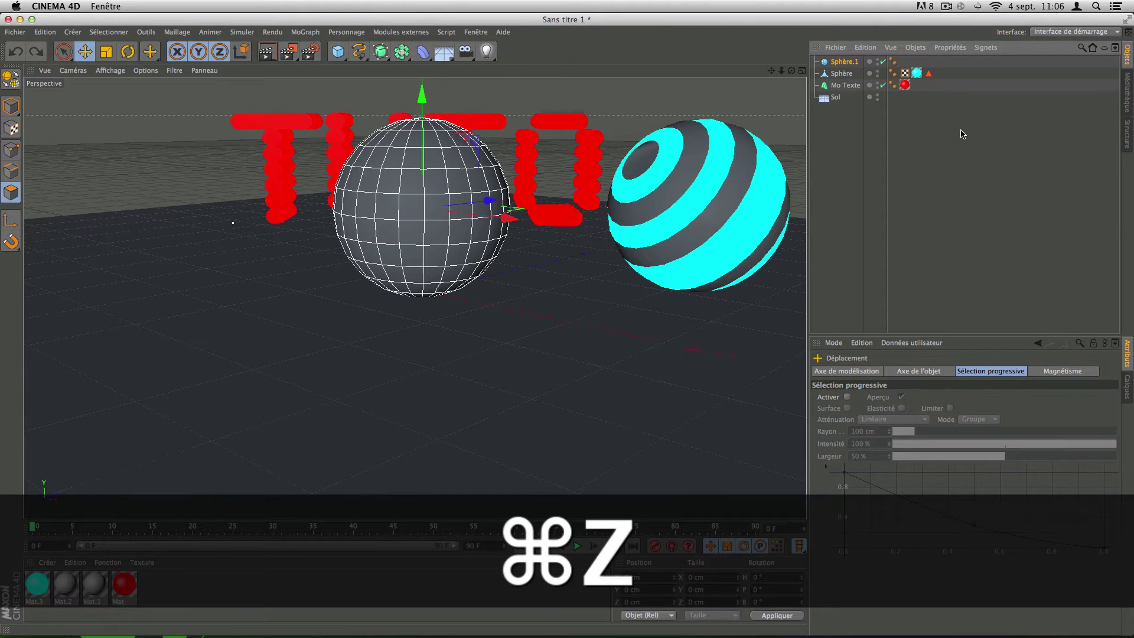
key("super+z")
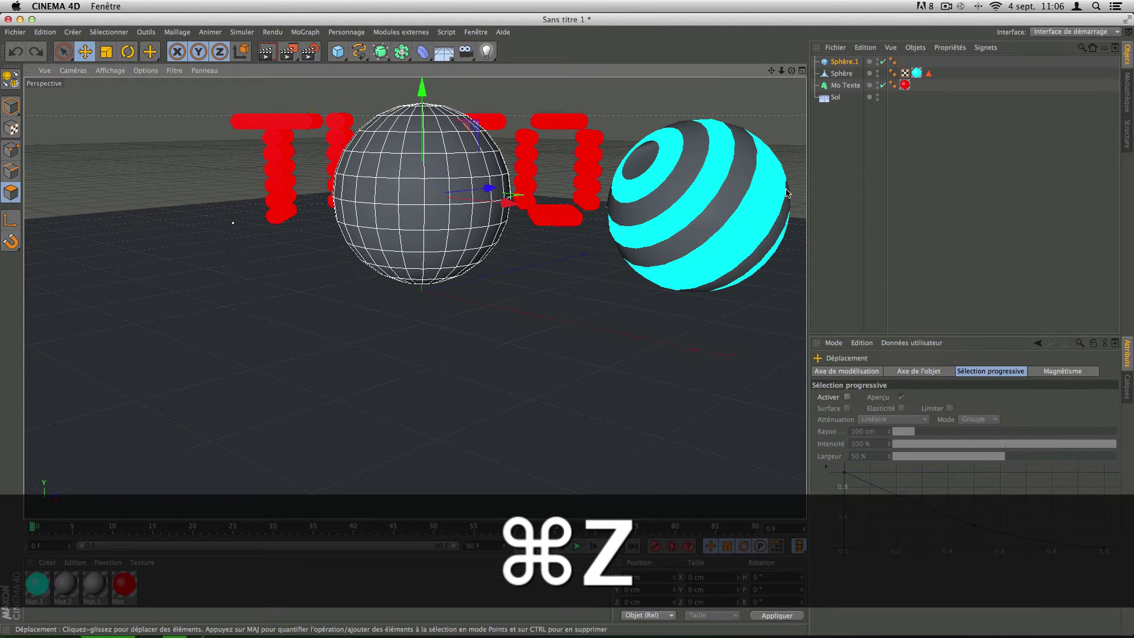
left_click_drag(438, 99, 438, 105)
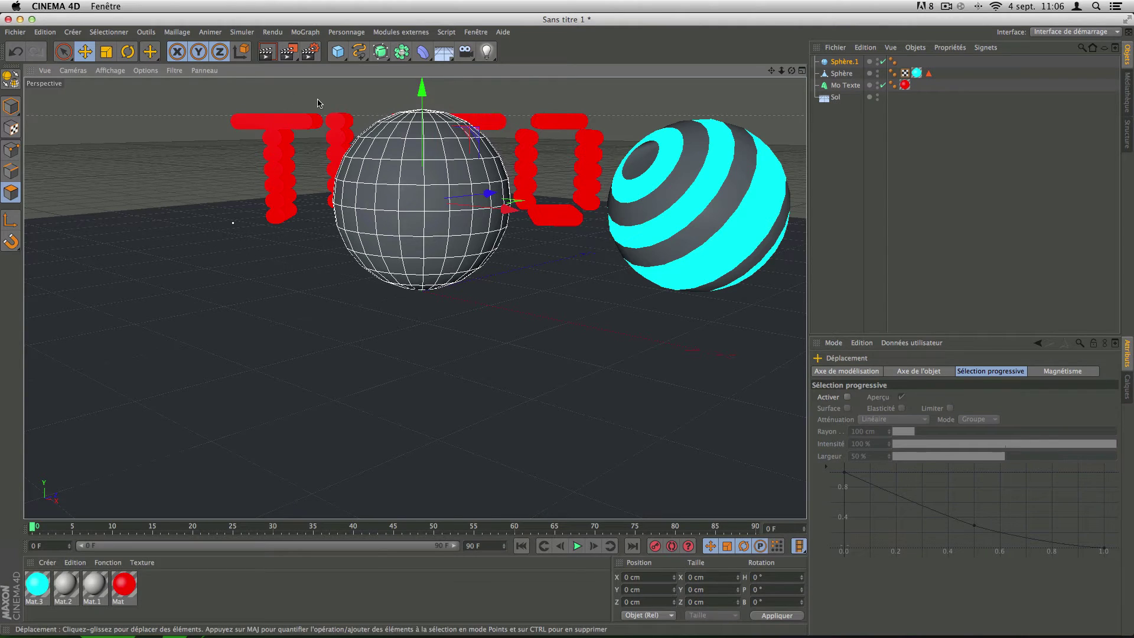
Make the second sphere editable and activate the ring selection tool (Sélection par anneau)
key("c")
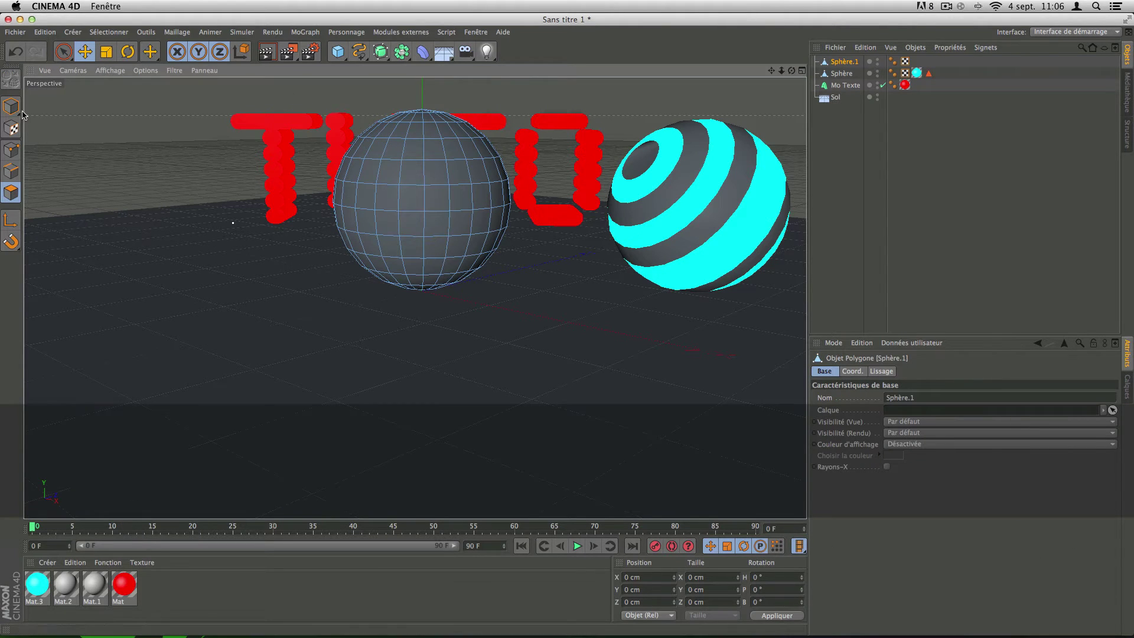
left_click(109, 32)
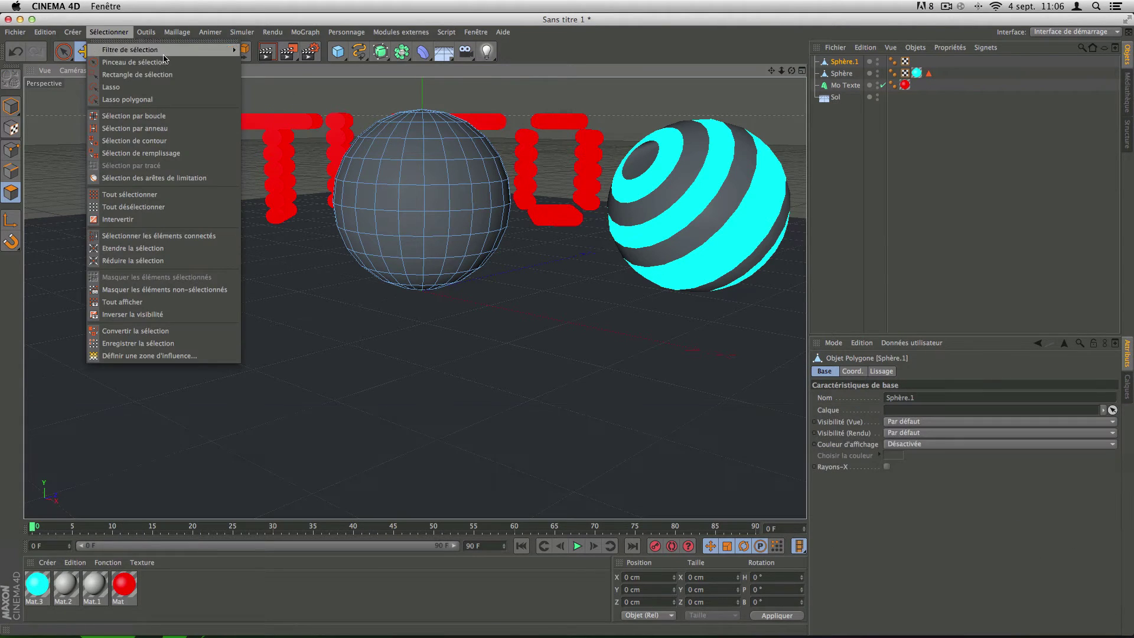
left_click(158, 128)
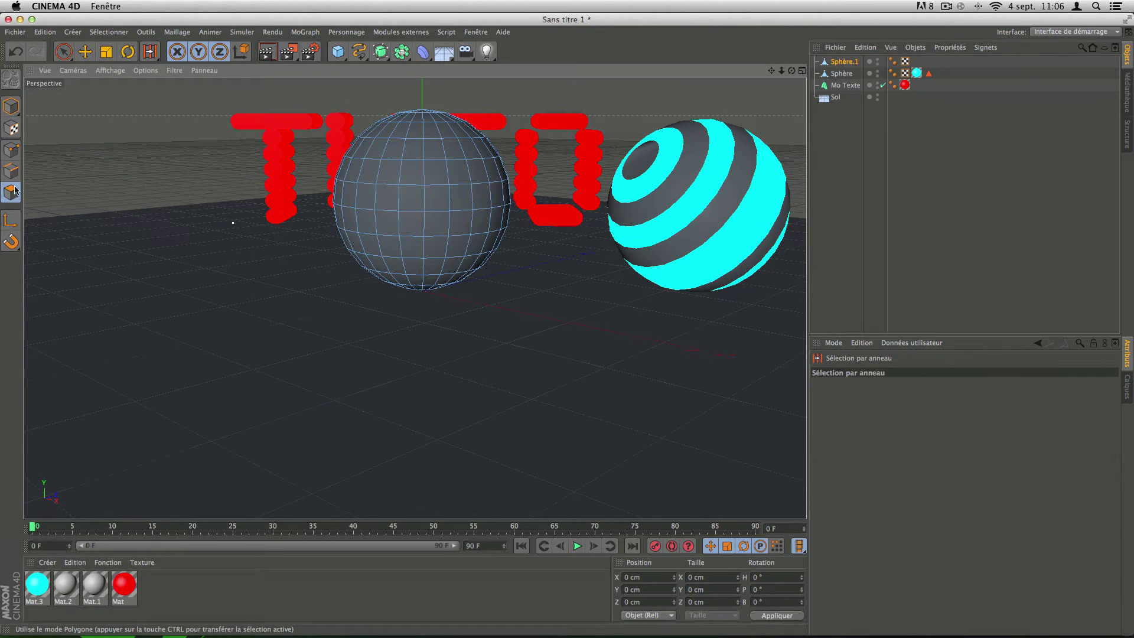
Select the horizontal polygon rings on the second sphere in a striped pattern from its top cap to its bottom cap, undoing the stray vertical ring
left_click(431, 120)
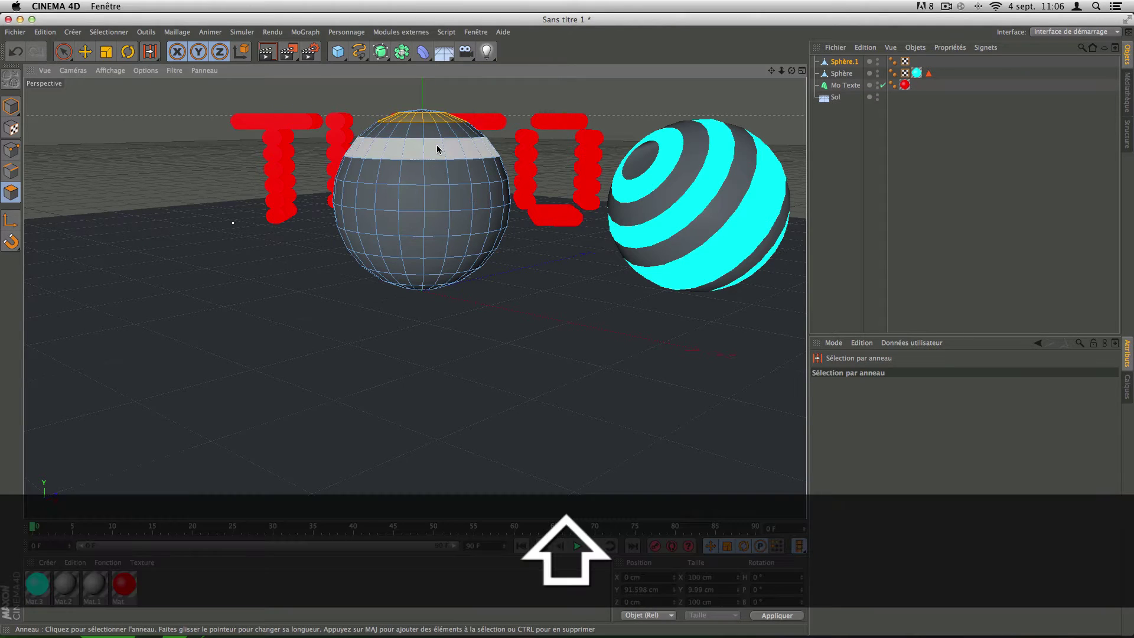
left_click(438, 148, "shift")
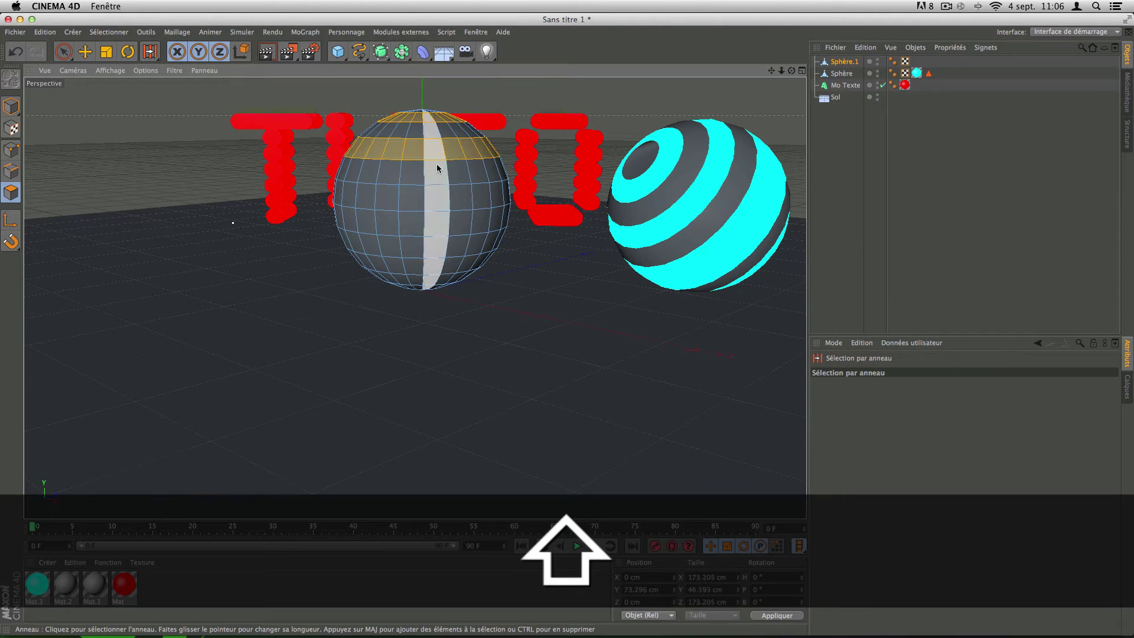
left_click(449, 195, "shift")
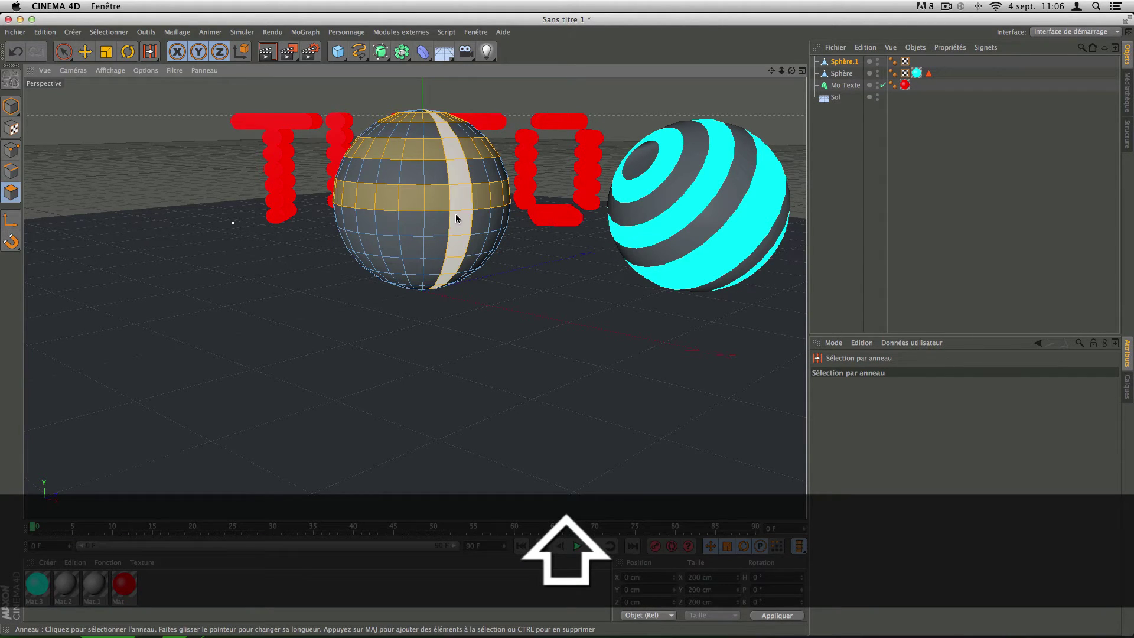
key("super+z")
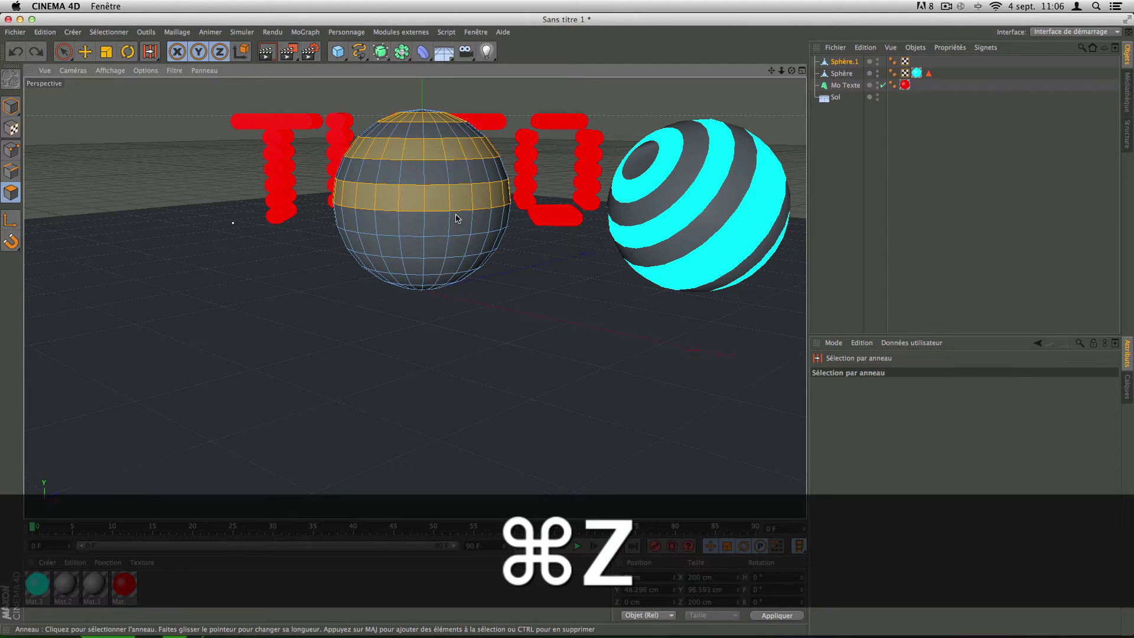
left_click(423, 221, "shift")
left_click(422, 263, "shift")
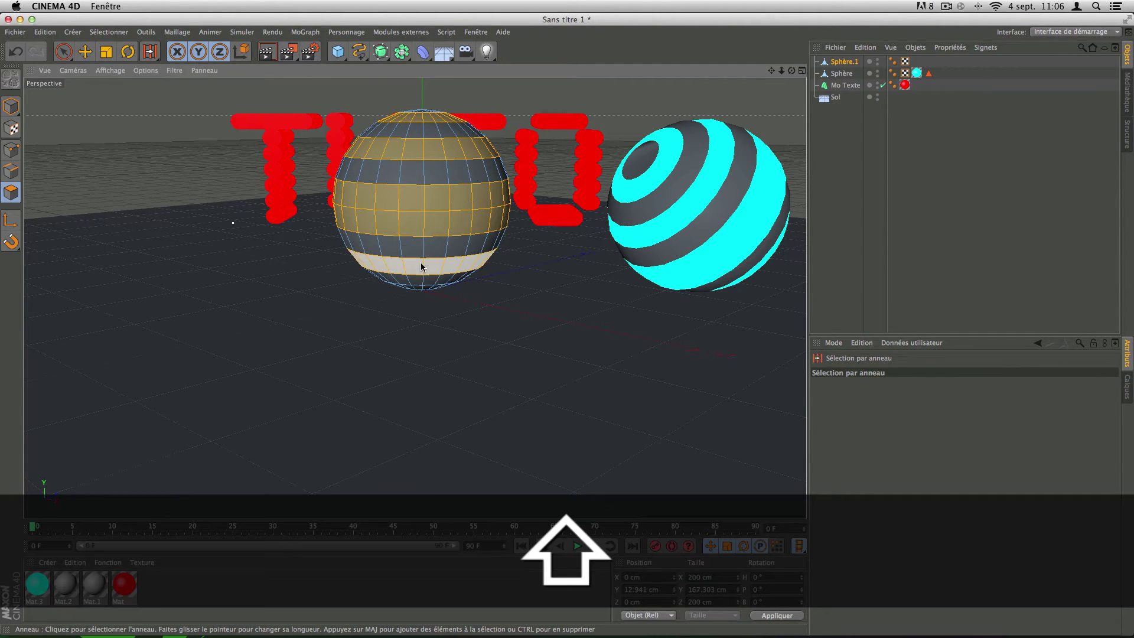
scroll(422, 263, "up", 1)
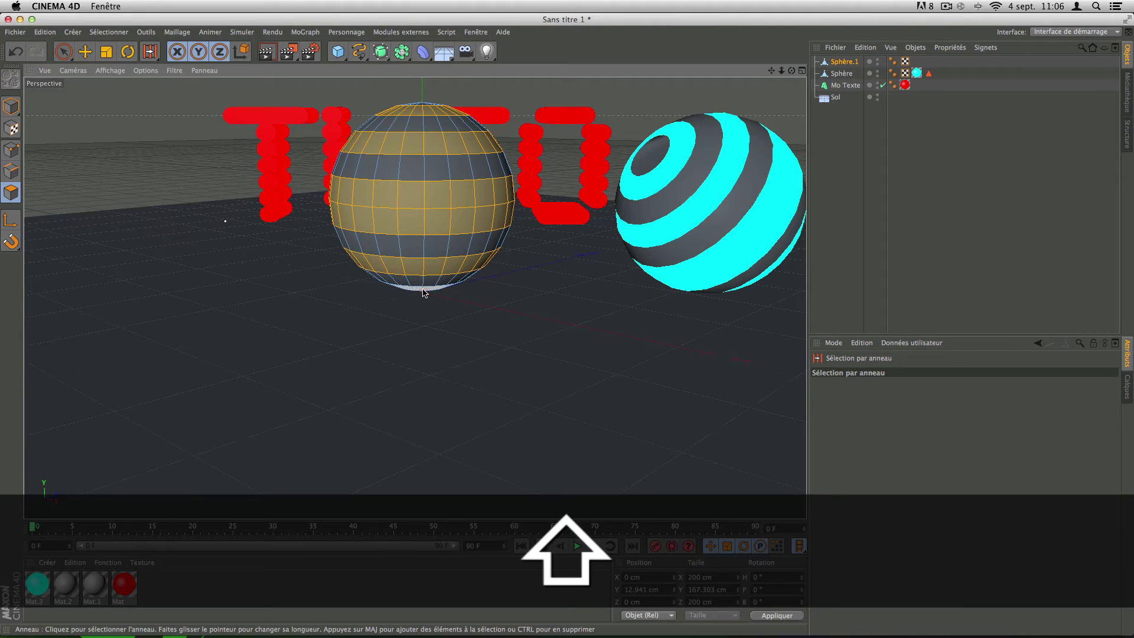
left_click(423, 292, "shift")
scroll(423, 290, "down", 2)
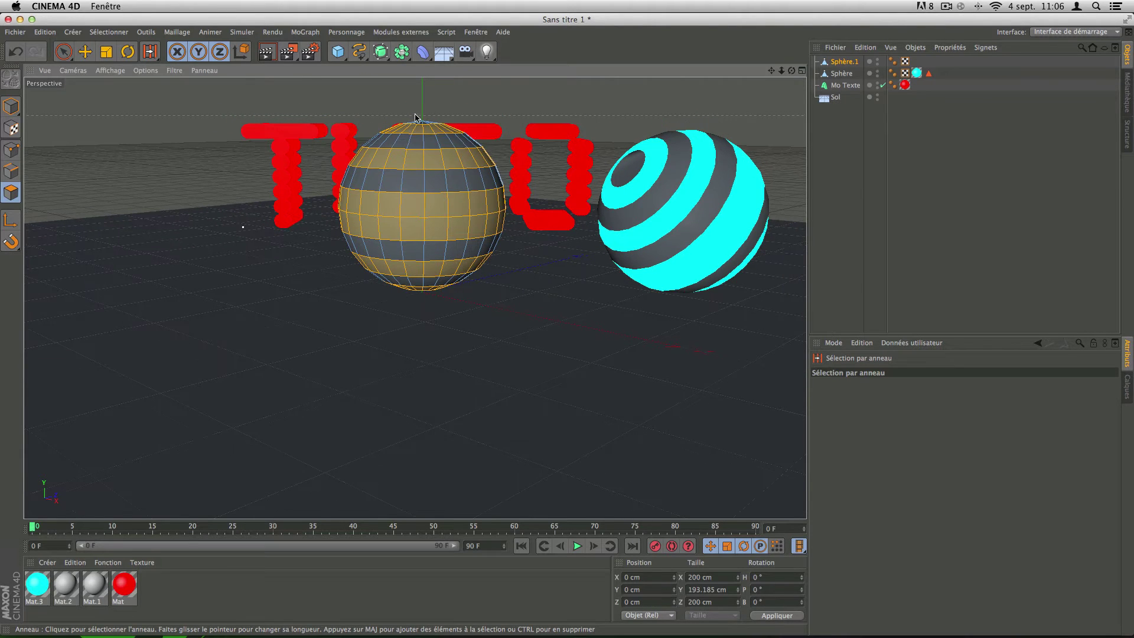
left_click(85, 51)
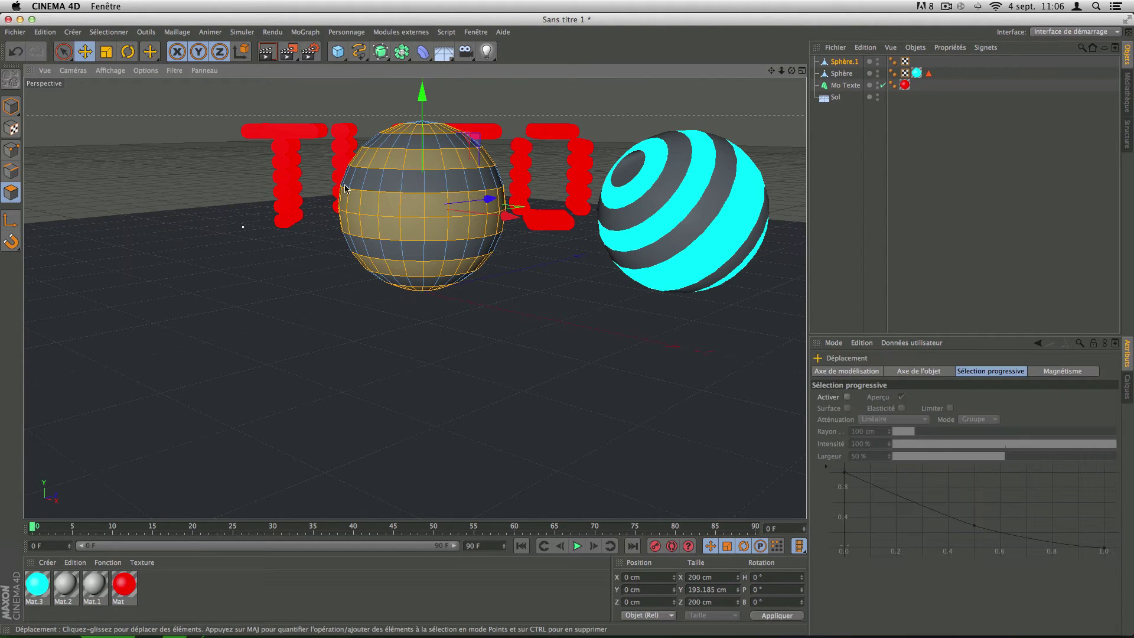
left_click_drag(521, 204, 228, 209)
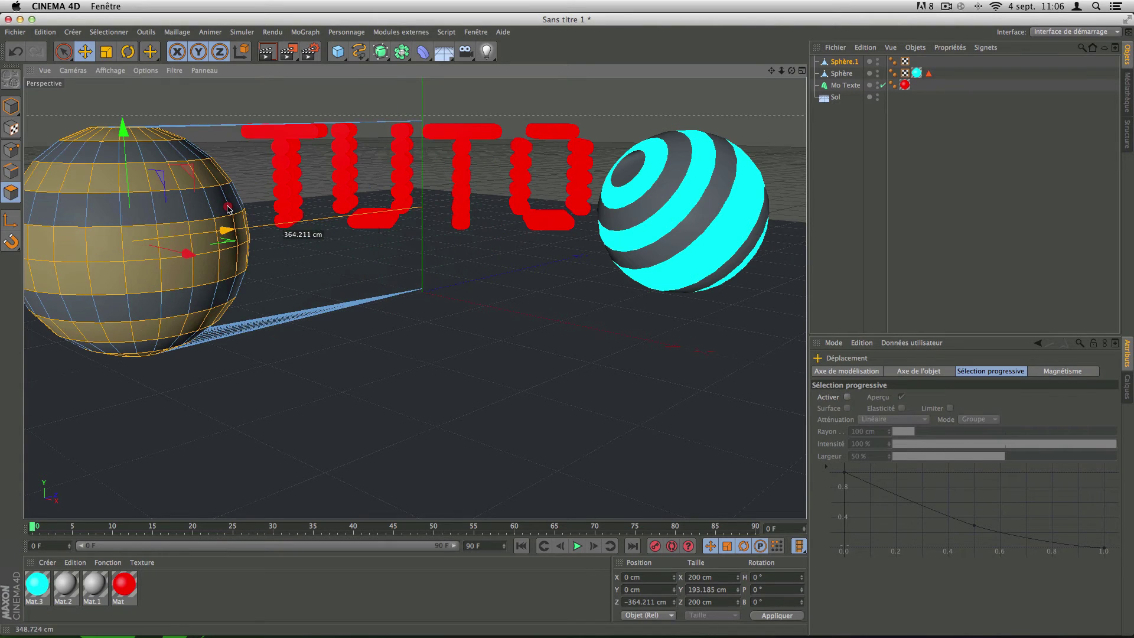
left_click_drag(188, 254, 100, 208)
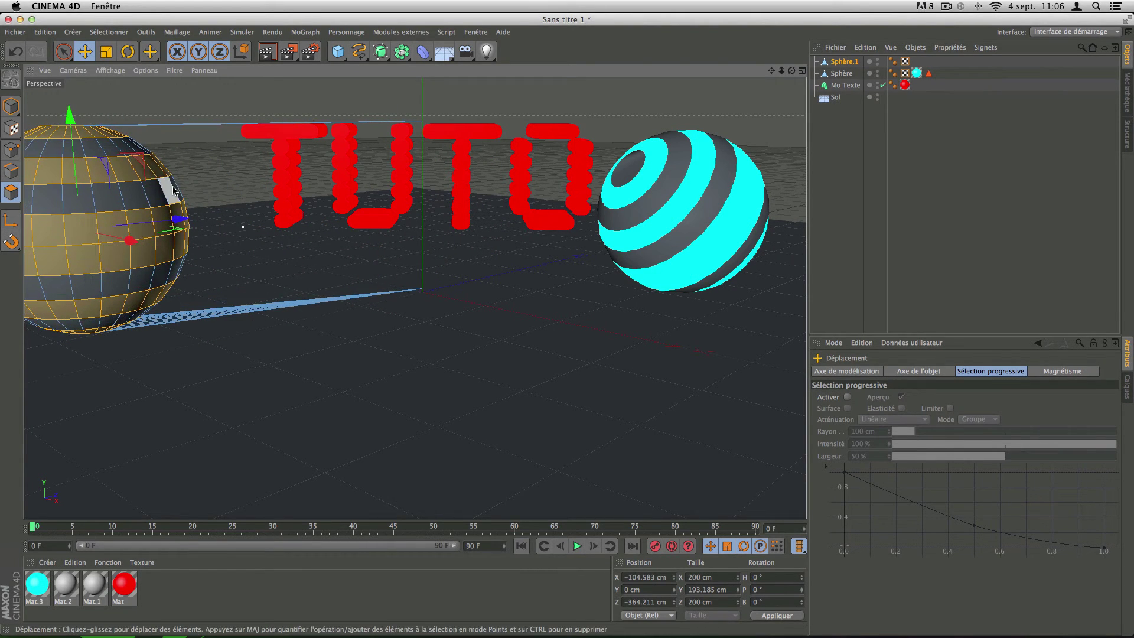
key("super+z")
key("super+z")
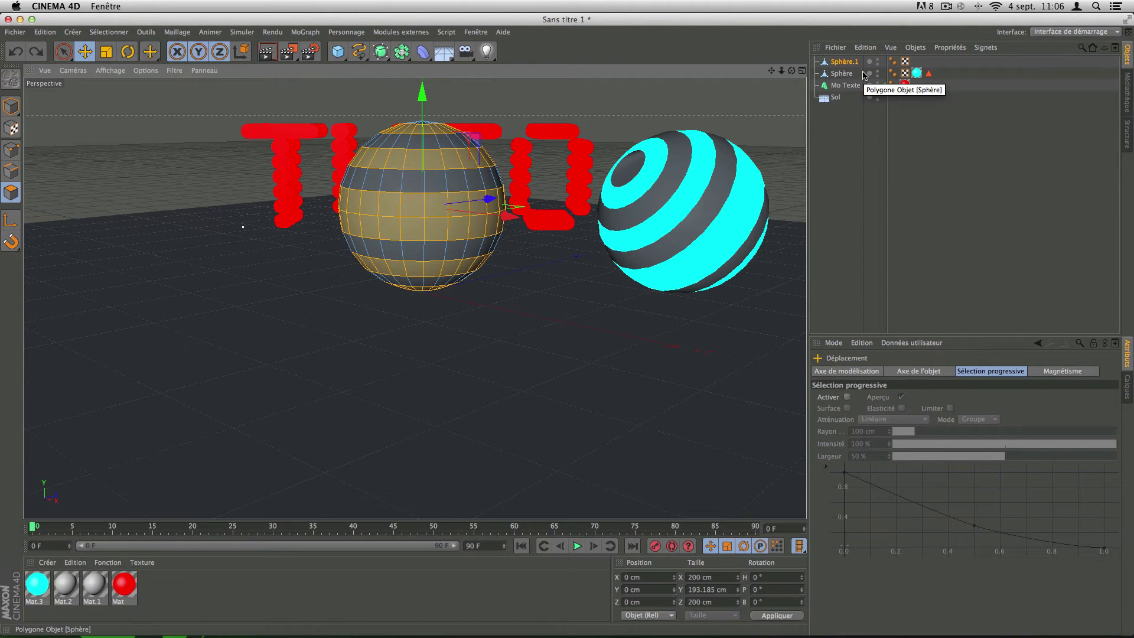
left_click(866, 222)
key("c")
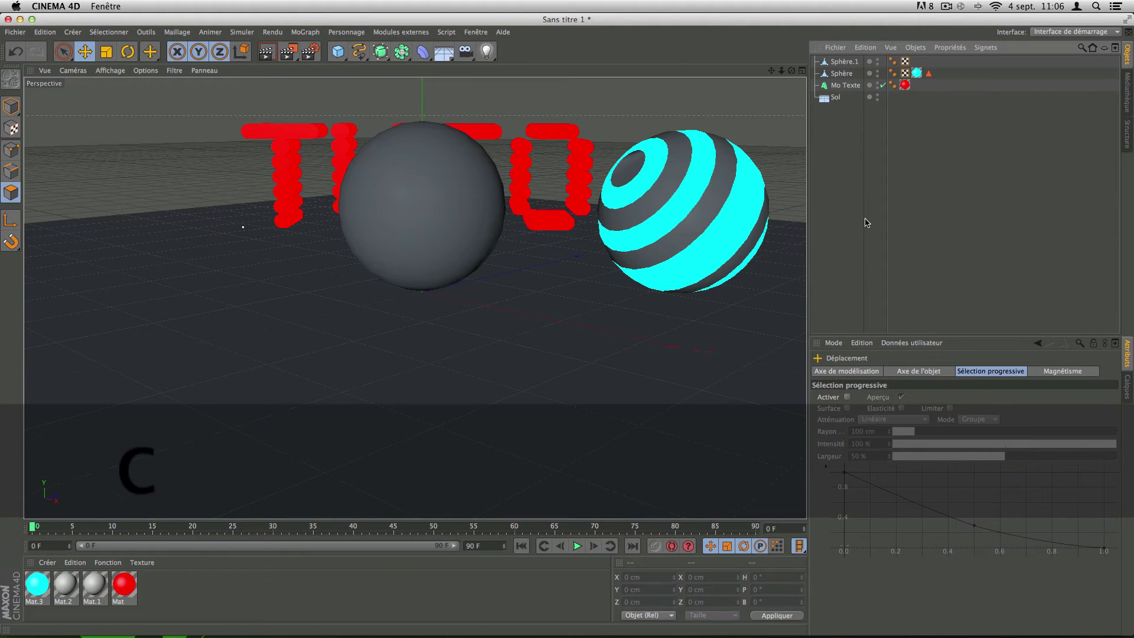
left_click(388, 168)
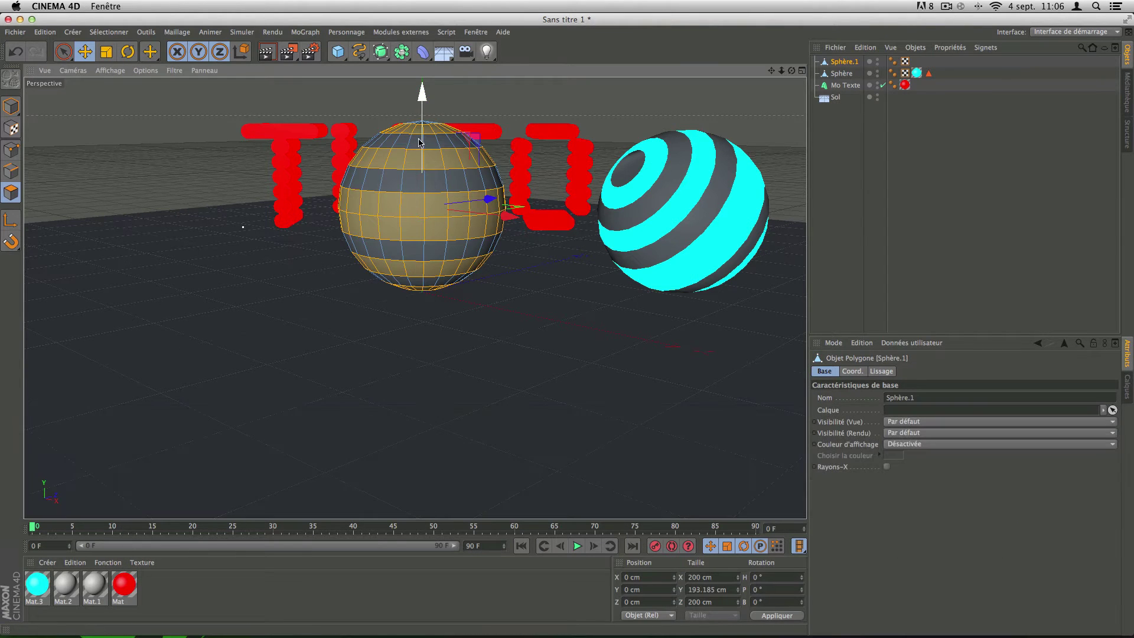
Enable luminescence on the material Mat.2 with a green colour of R 34, V 255, B 0
double_click(62, 583)
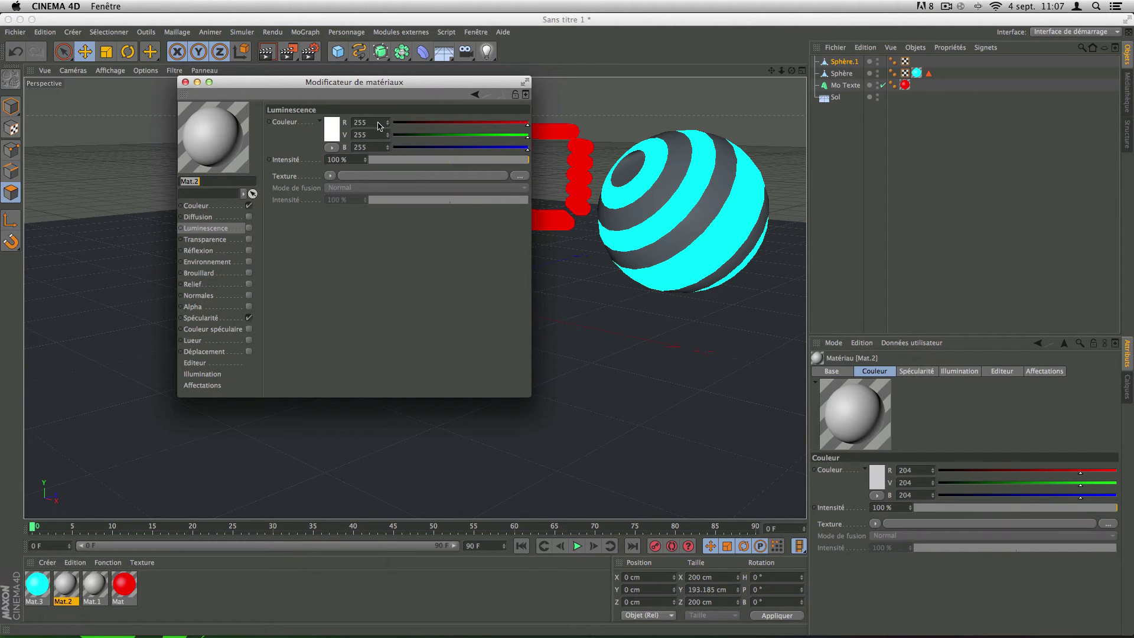
left_click(326, 125)
left_click_drag(324, 126, 334, 84)
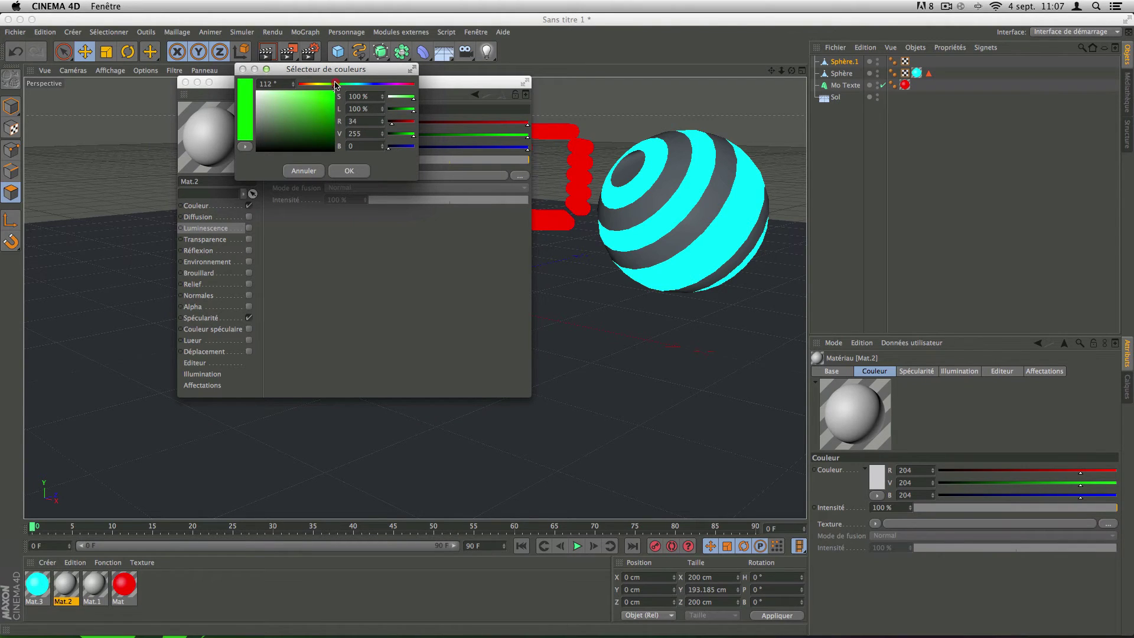
left_click(348, 171)
left_click(249, 228)
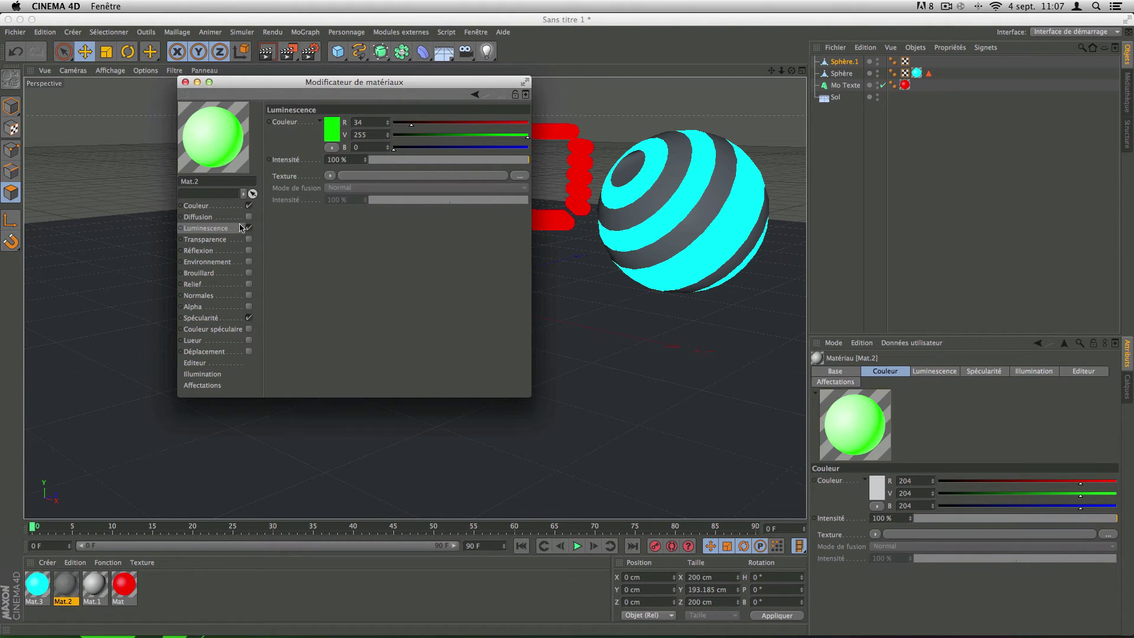
Set the base colour (Couleur) of Mat.2 to green with R 0, V 255, B 46
left_click(230, 205)
left_click(332, 130)
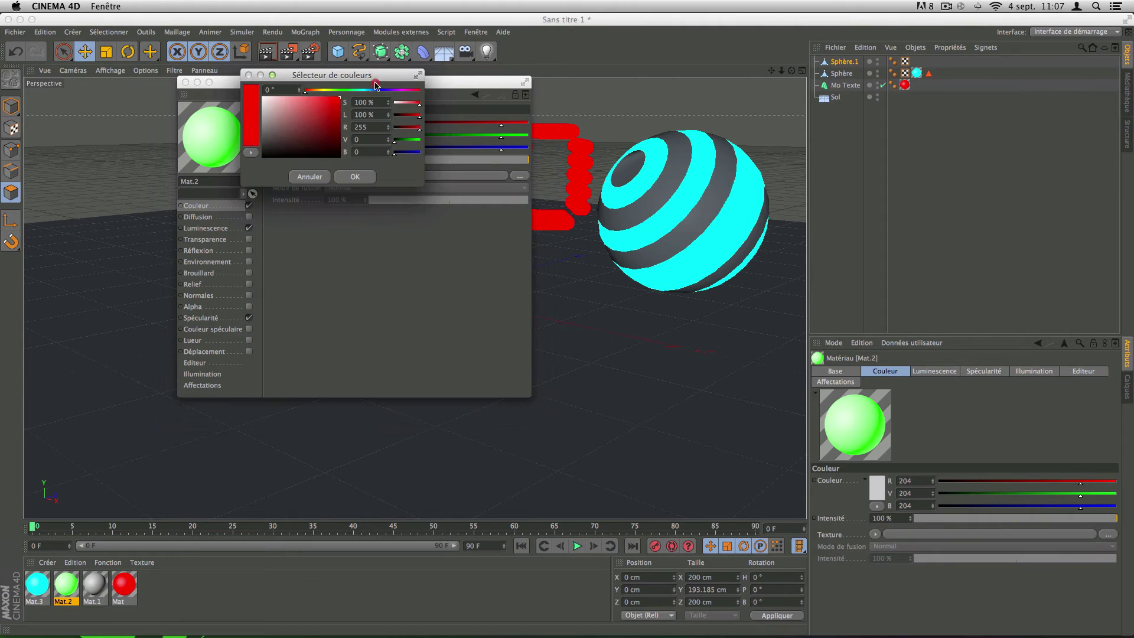
left_click(346, 91)
left_click(353, 177)
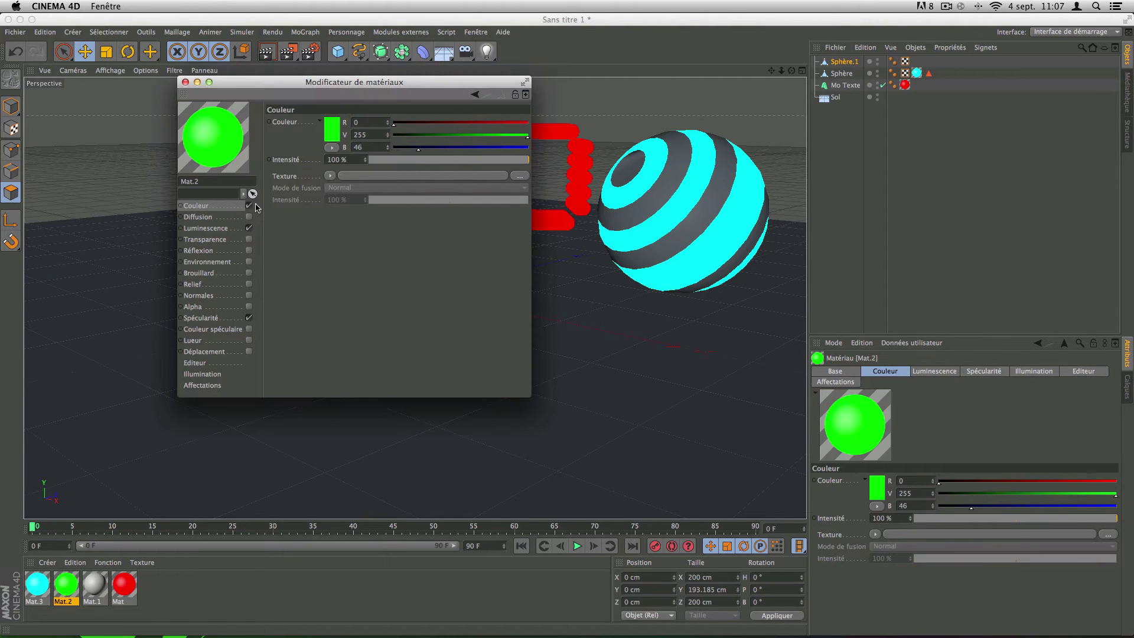
Set the luminescence intensity of Mat.2 to 400% and apply the material to the second sphere's selected rings
left_click(206, 228)
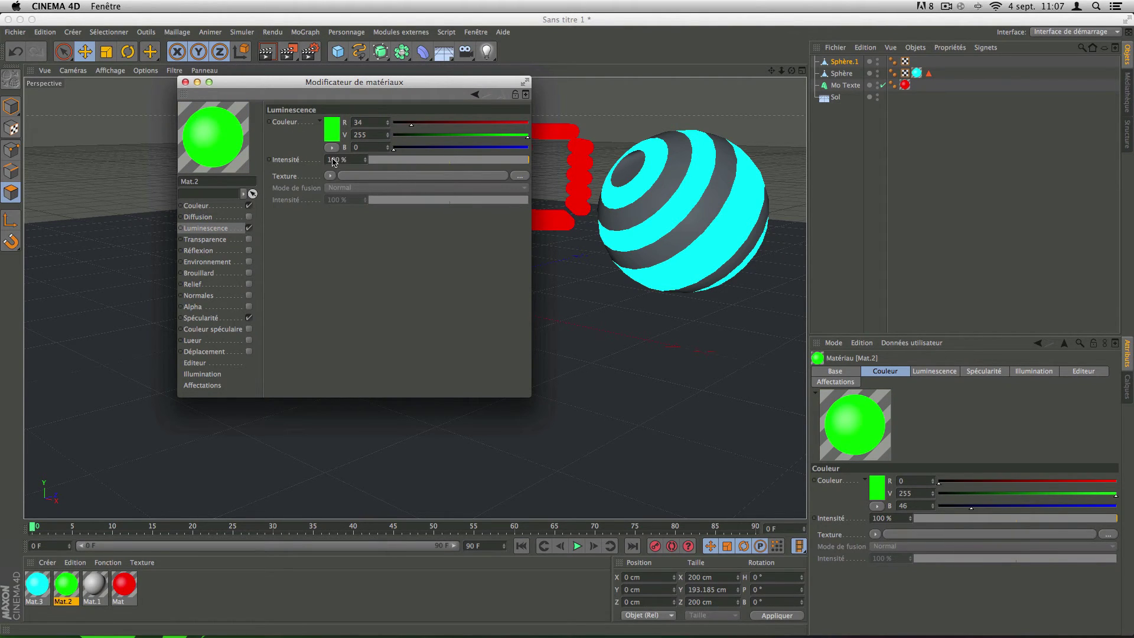
type("4")
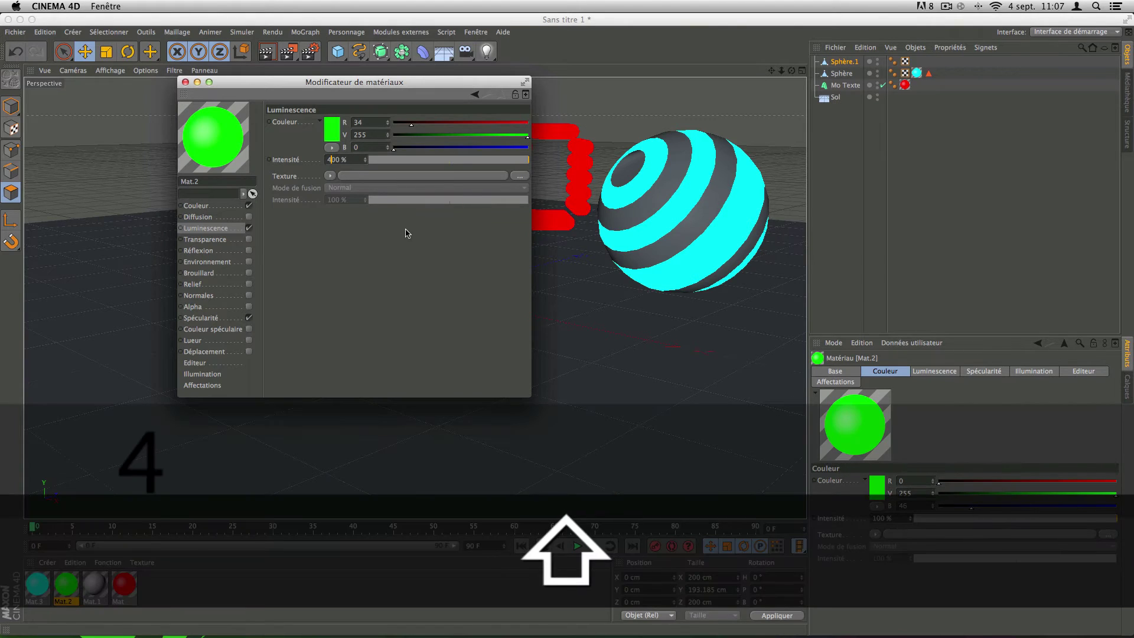
left_click(184, 82)
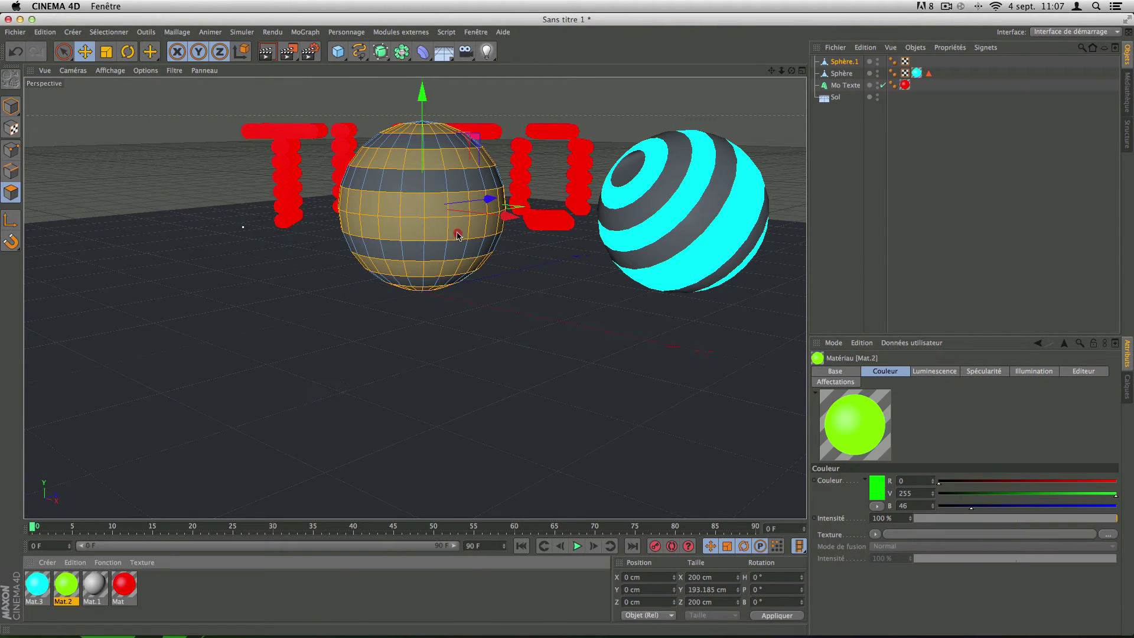
right_click(63, 588)
left_click(91, 462)
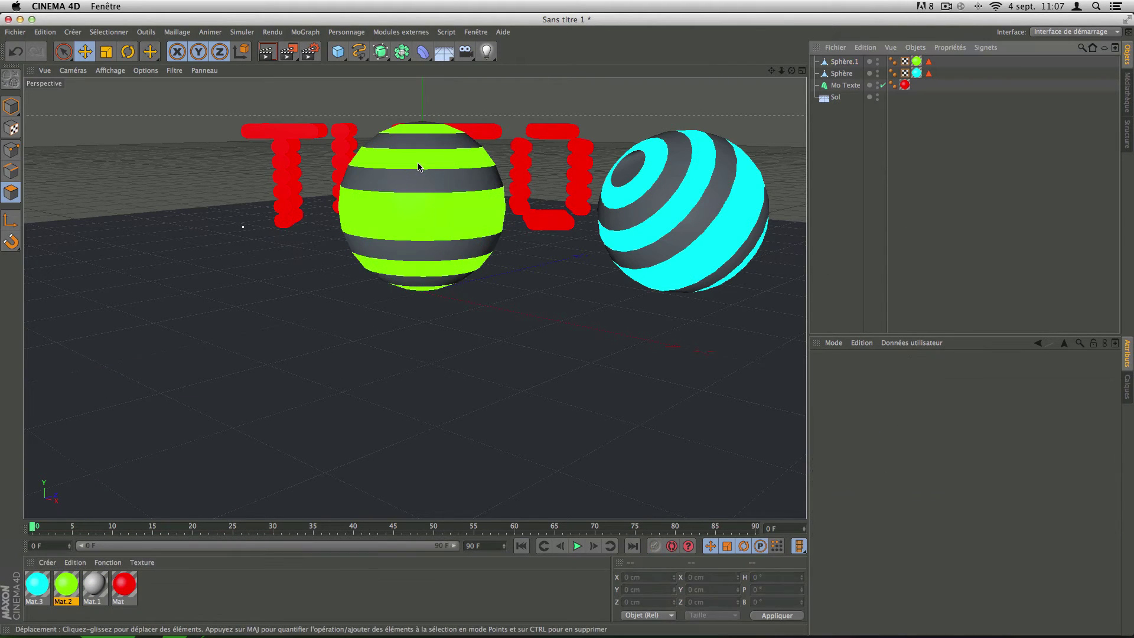
left_click(420, 209)
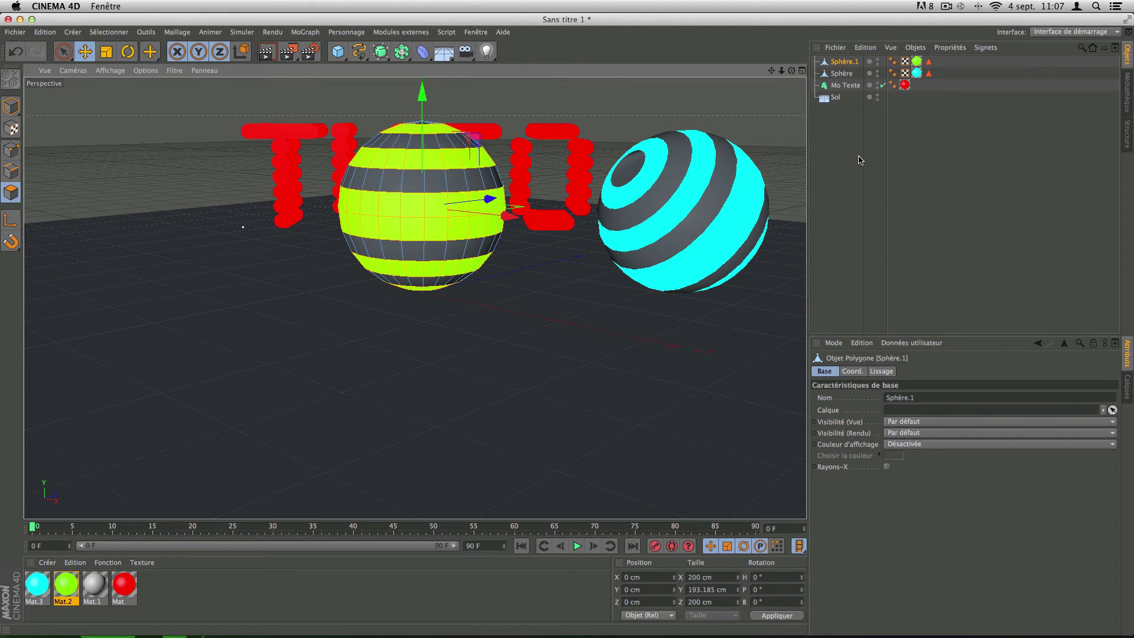
right_click(848, 61)
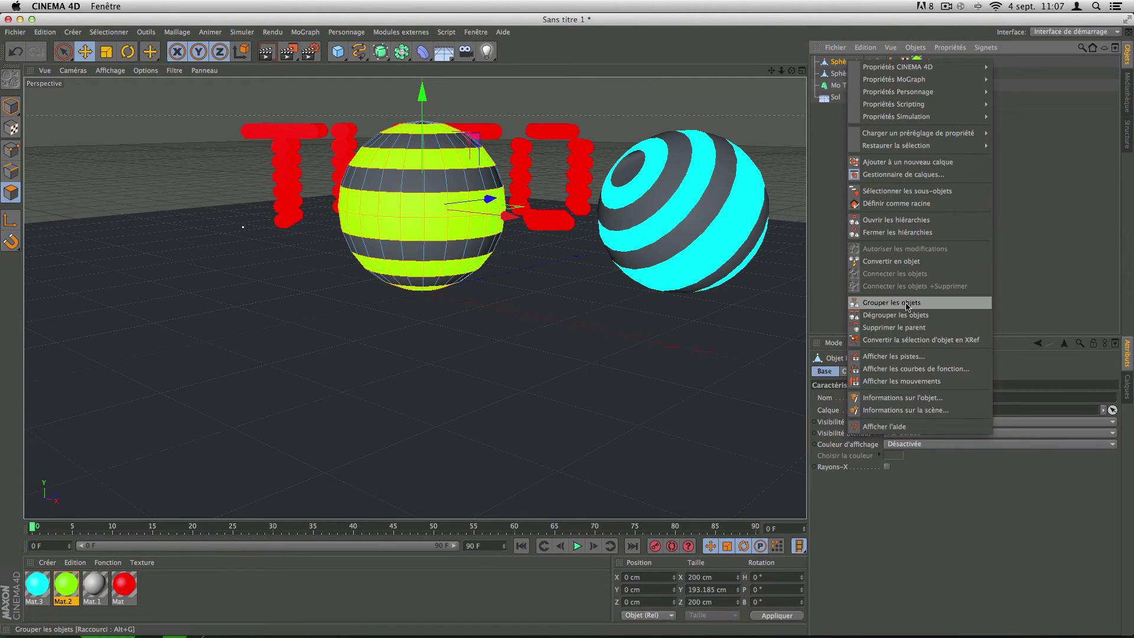
left_click(892, 261)
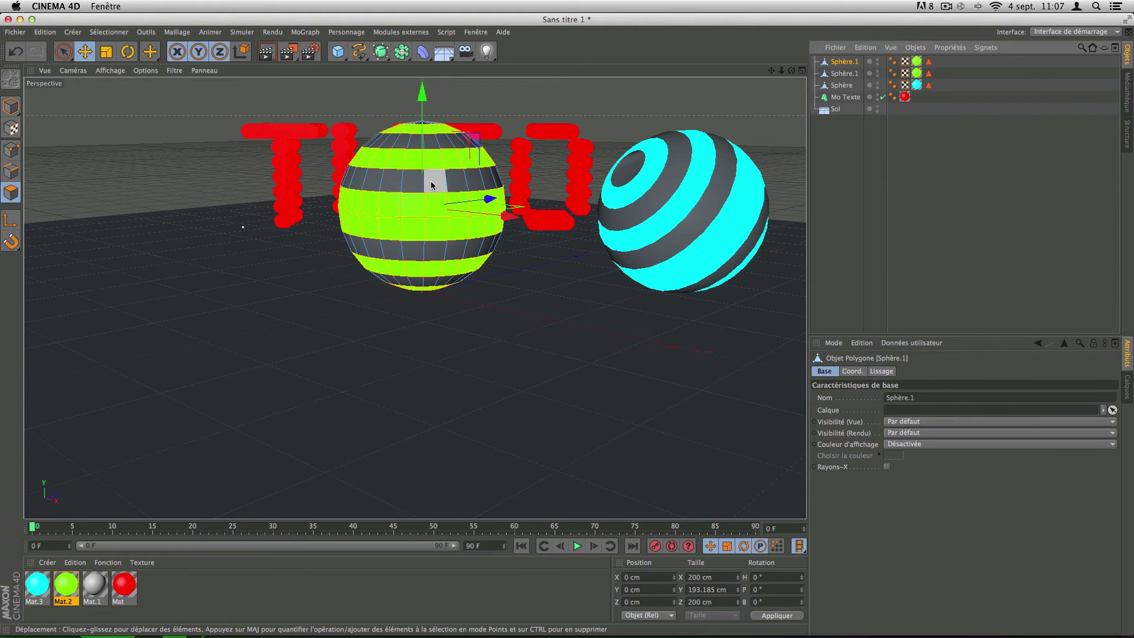
key("super+z")
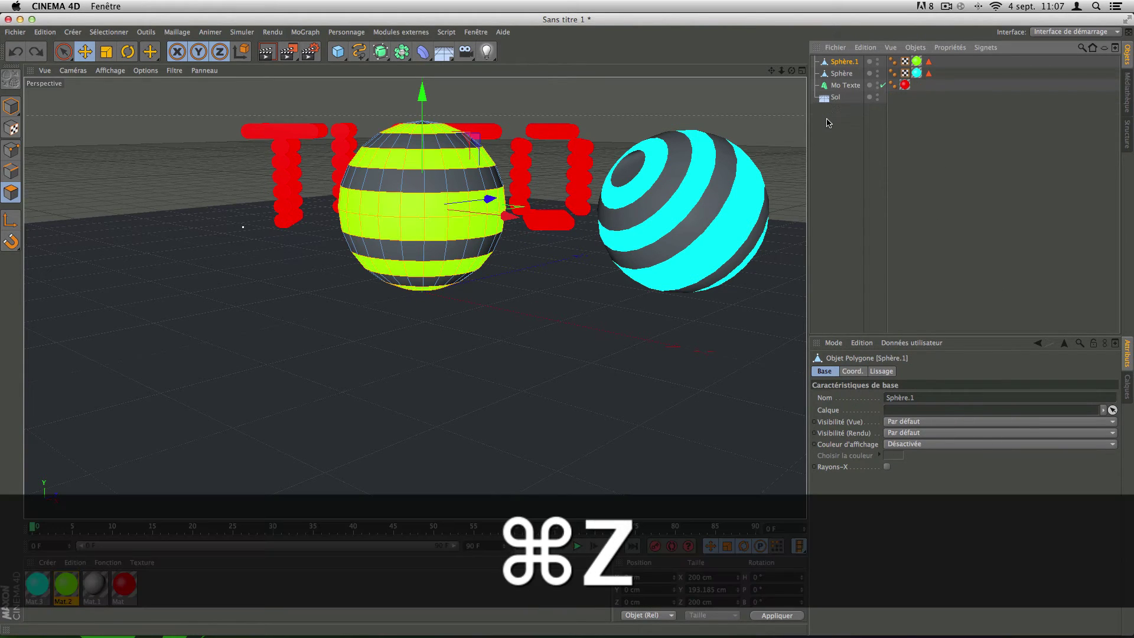
left_click(928, 74)
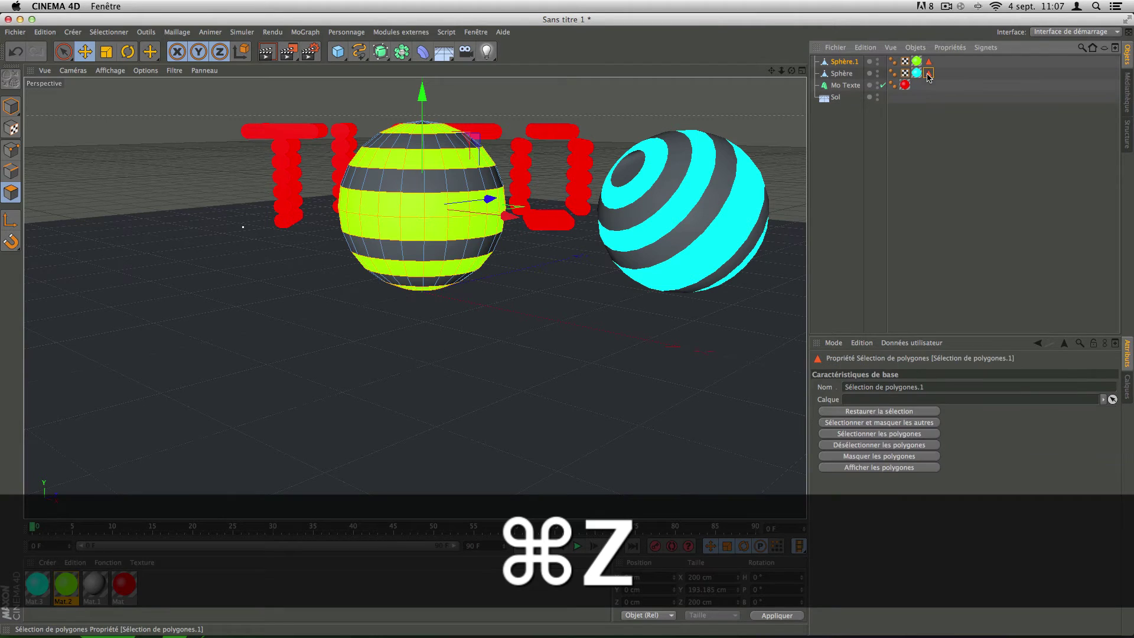
left_click(943, 157)
Move the TUTO text out from behind the green striped sphere to its left side and rotate it slightly
left_click(522, 171)
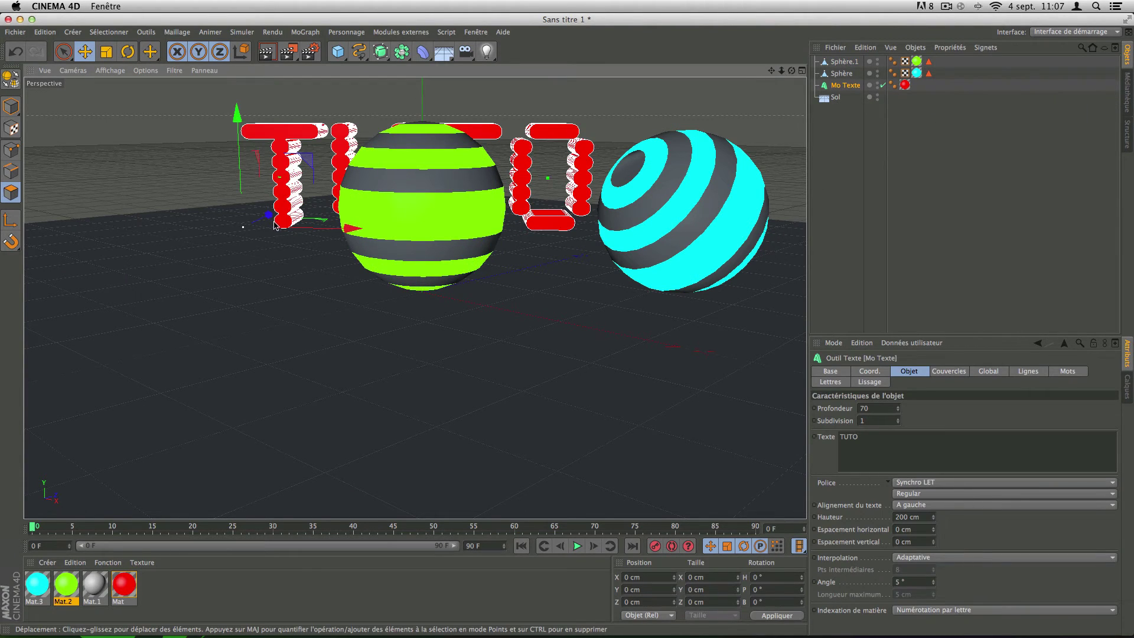
left_click_drag(274, 225, 309, 174)
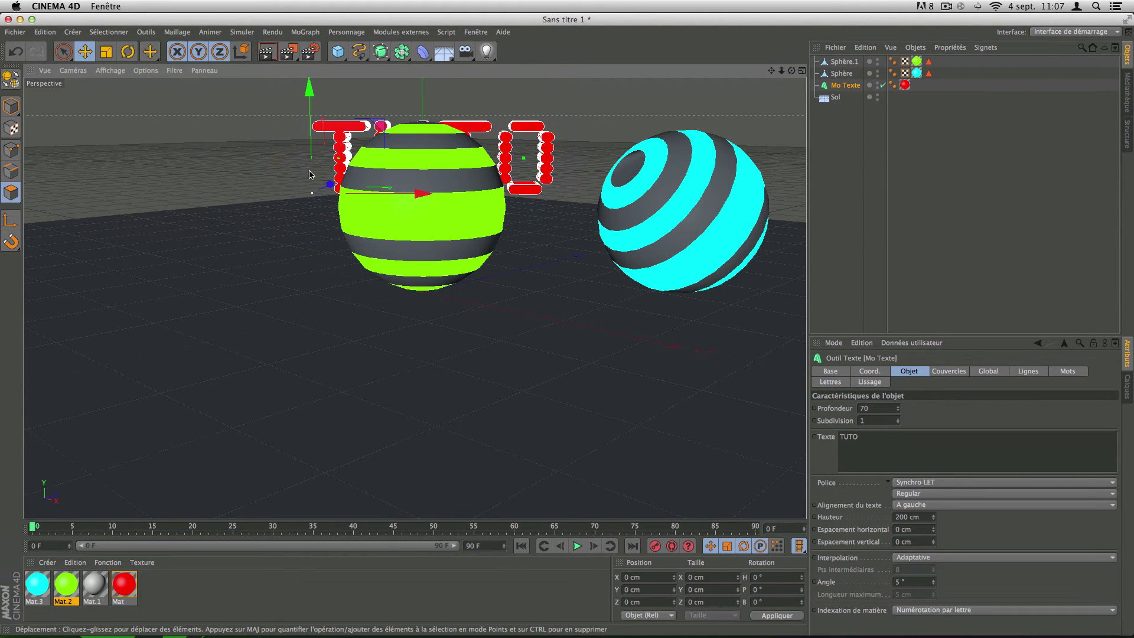
left_click_drag(370, 192, 502, 189)
left_click_drag(434, 185, 131, 231)
left_click(127, 51)
left_click(85, 52)
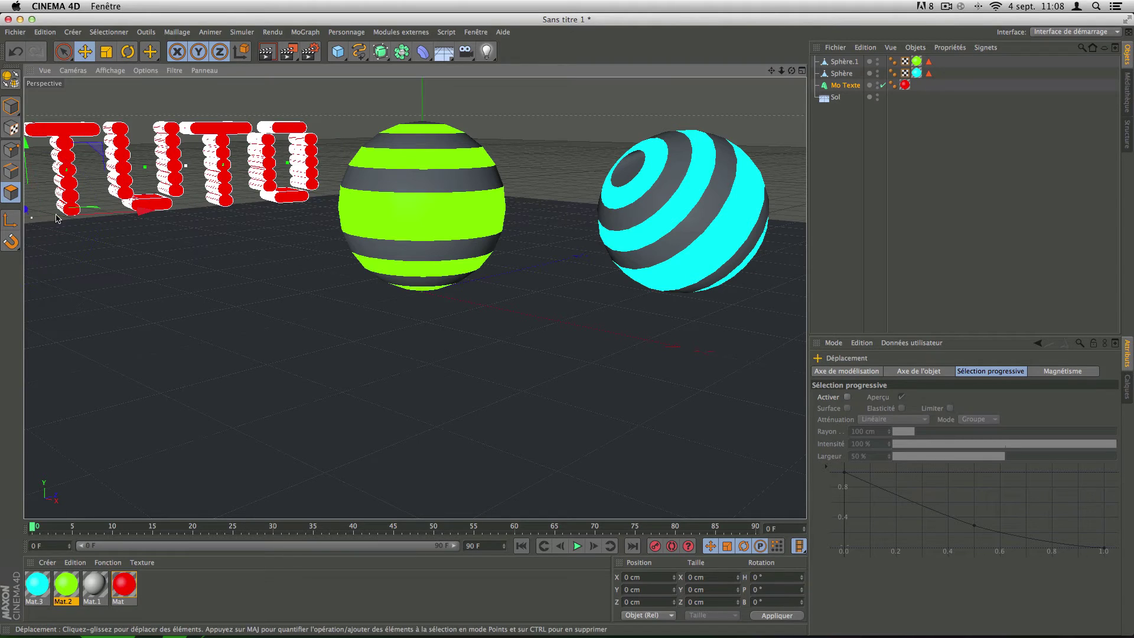
left_click_drag(26, 210, 37, 224)
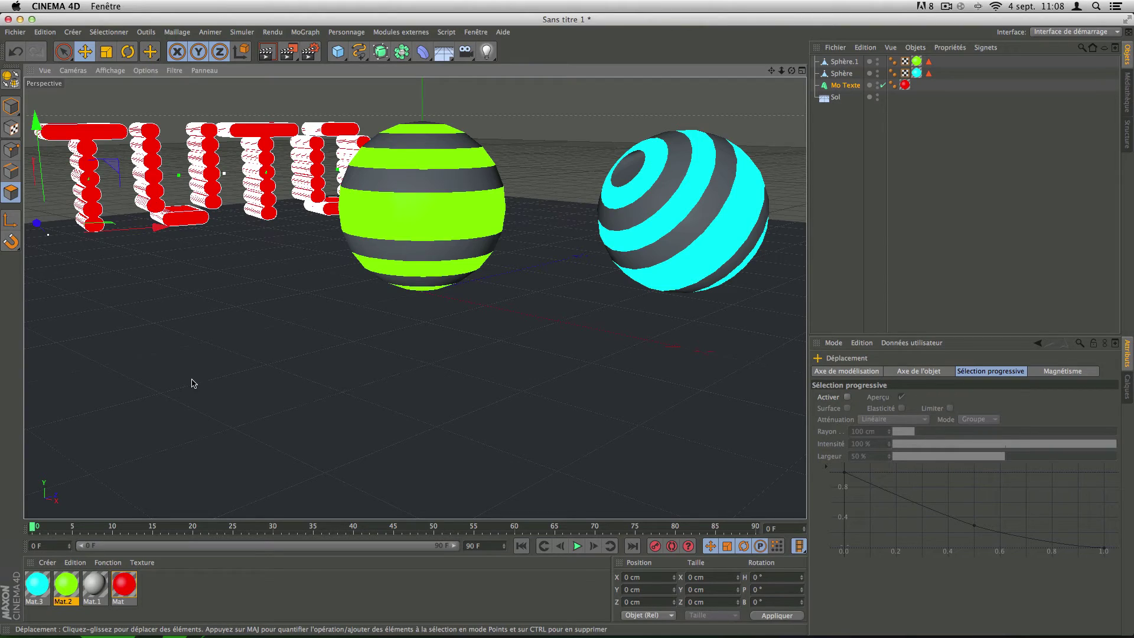
Rotate the TUTO text to face the camera more and shift it further left, clear of the green sphere
left_click_drag(413, 296, 414, 298, "alt")
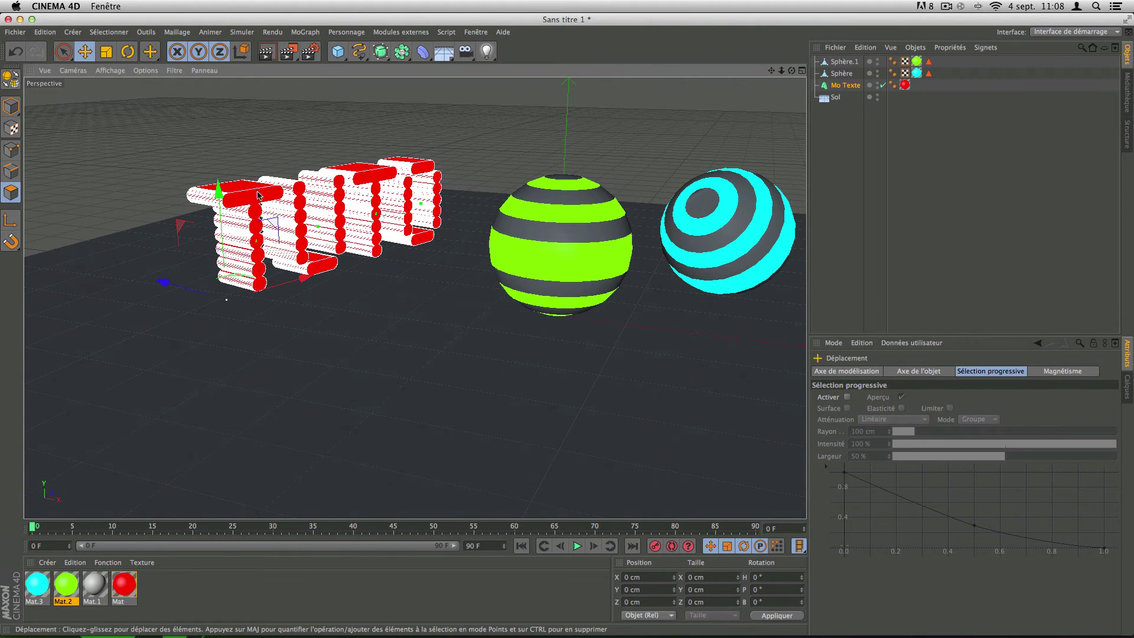
left_click(127, 52)
left_click_drag(202, 317, 184, 312)
left_click(148, 52)
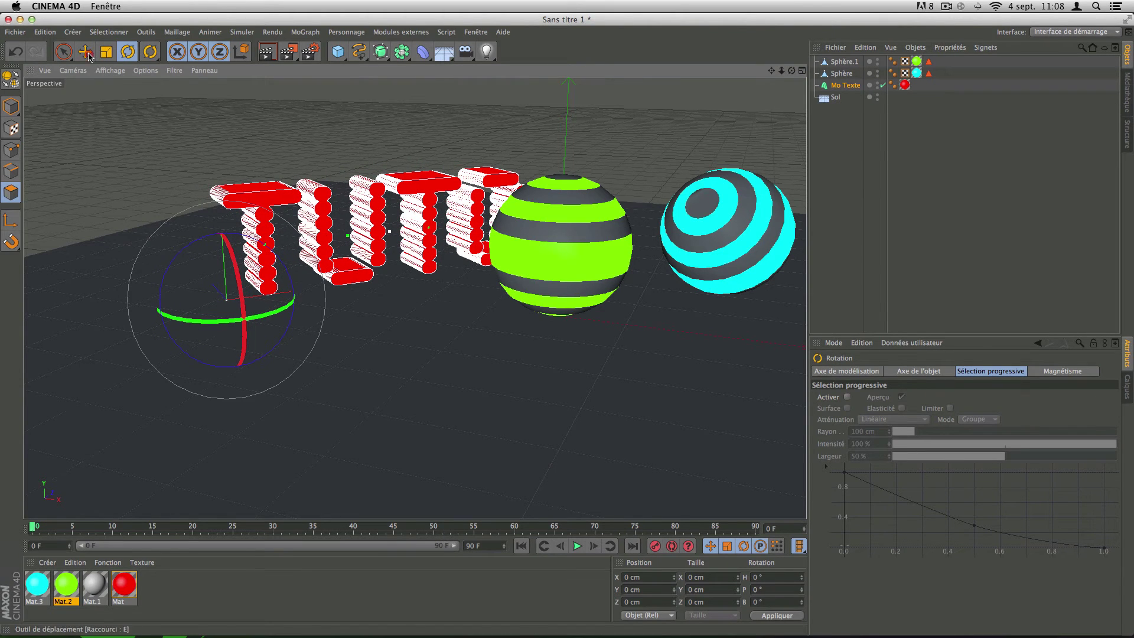
left_click_drag(322, 286, 234, 275)
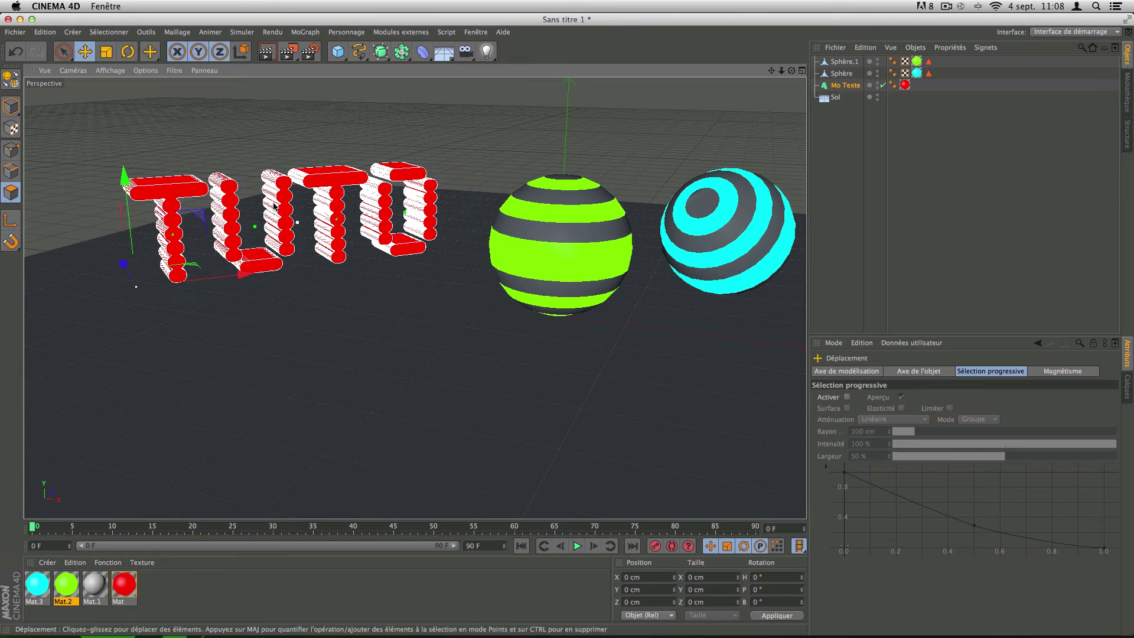
Add a second MoGraph text object (Mo Texte) to the scene
left_click(265, 56)
left_click(305, 32)
left_click(318, 173)
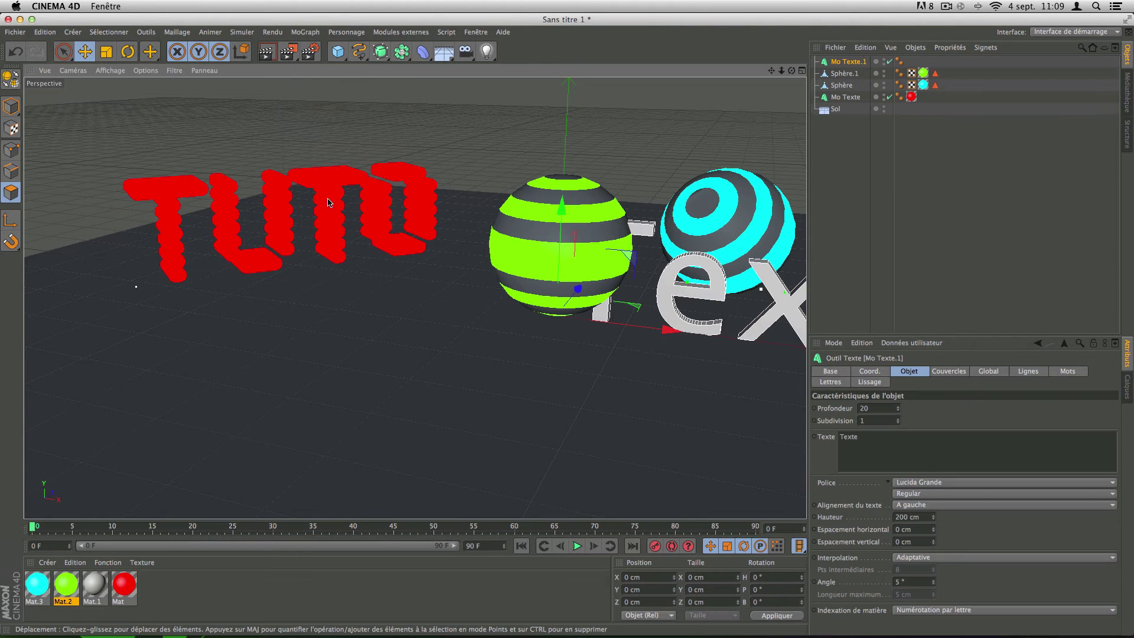
Move the new text along its horizontal axis to stand in front of the TUTO text
left_click_drag(667, 329, 192, 358)
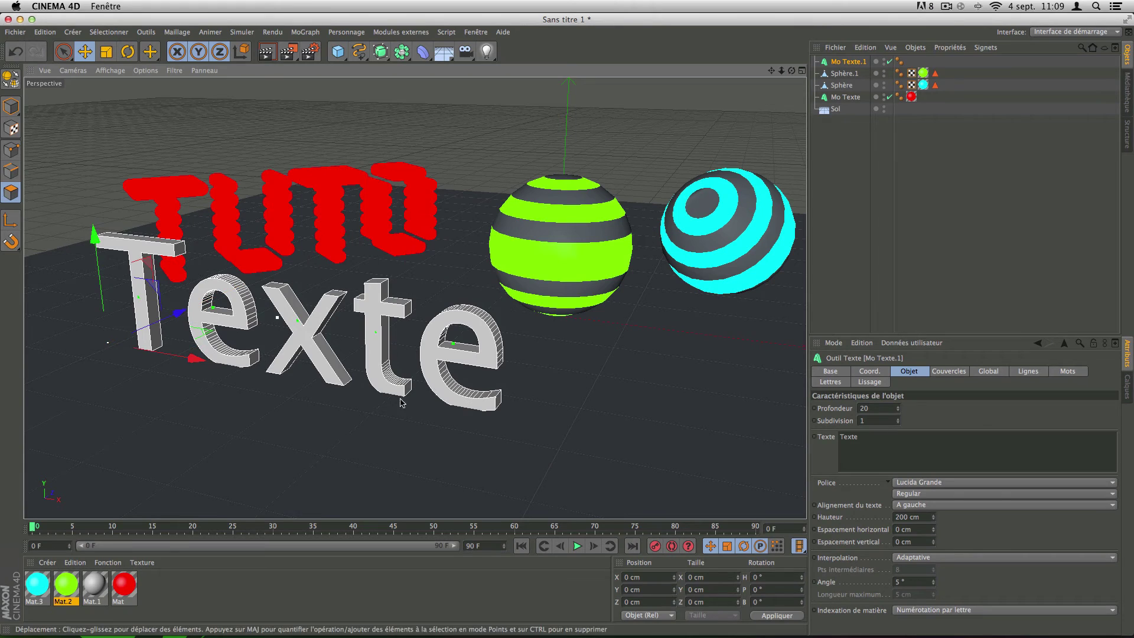
Try to set the new text's pitch rotation to -90°
left_click(753, 590)
type("-90")
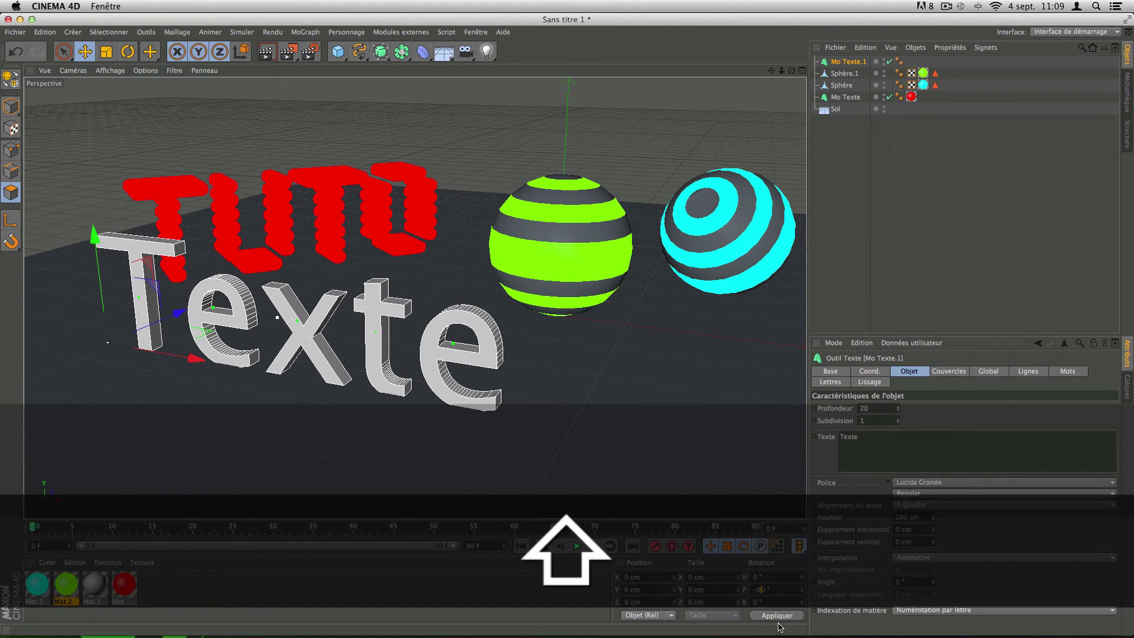
left_click(778, 616)
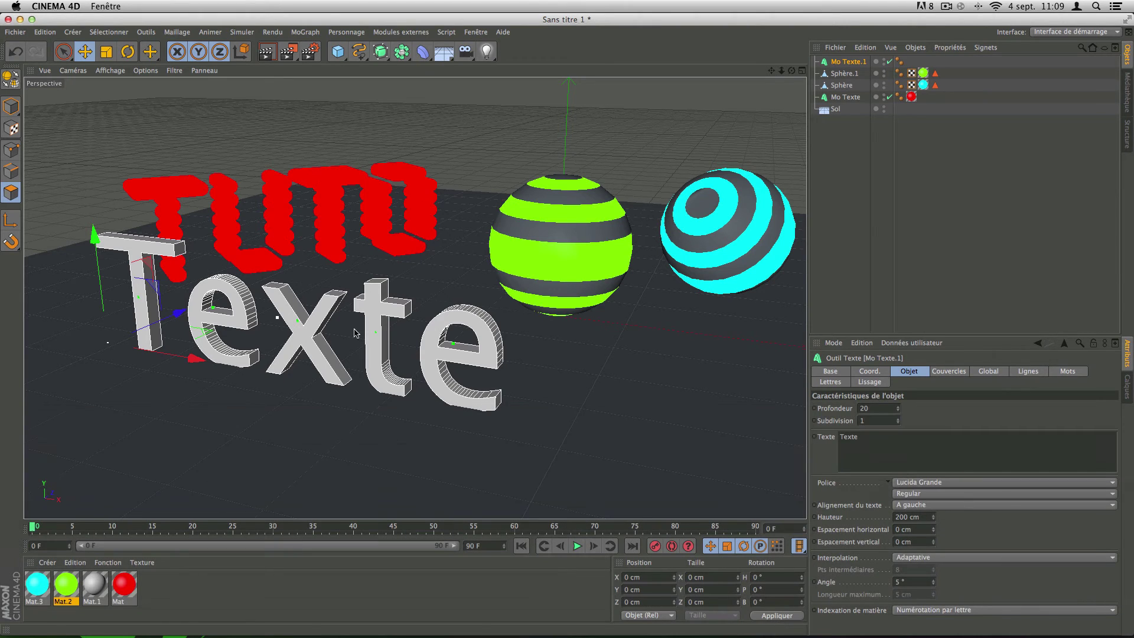
key("r")
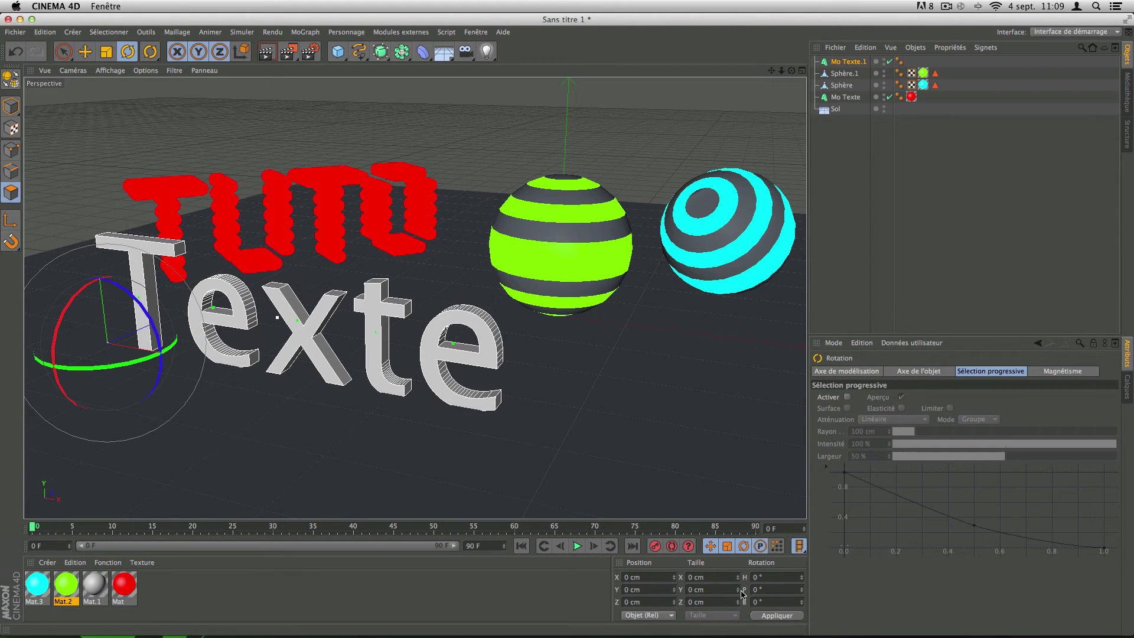
type("-90")
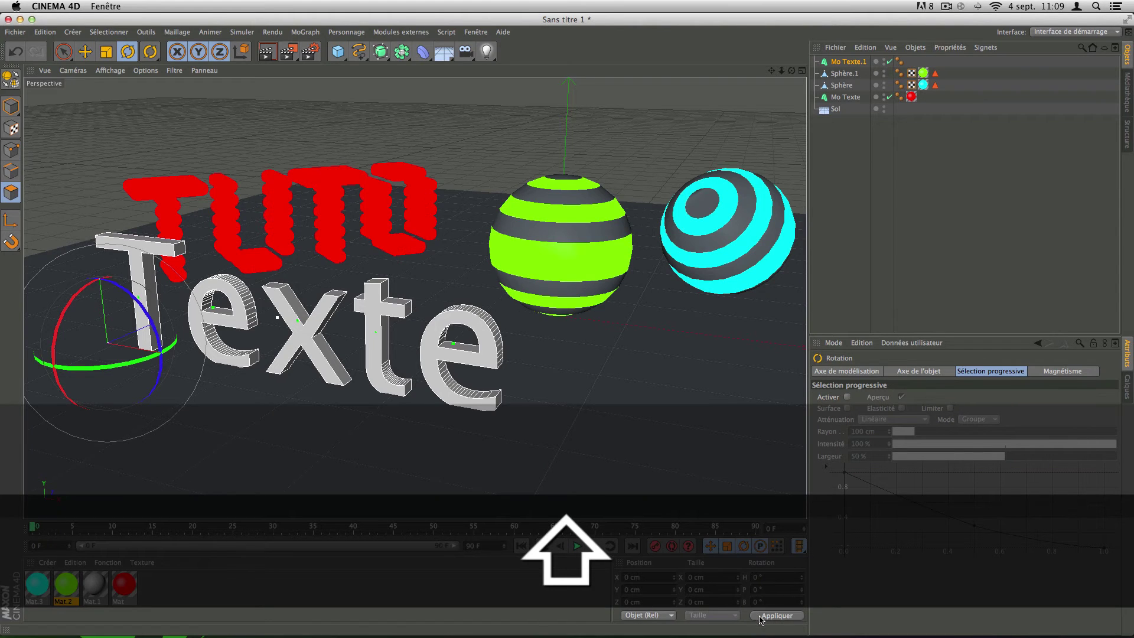
left_click(763, 614)
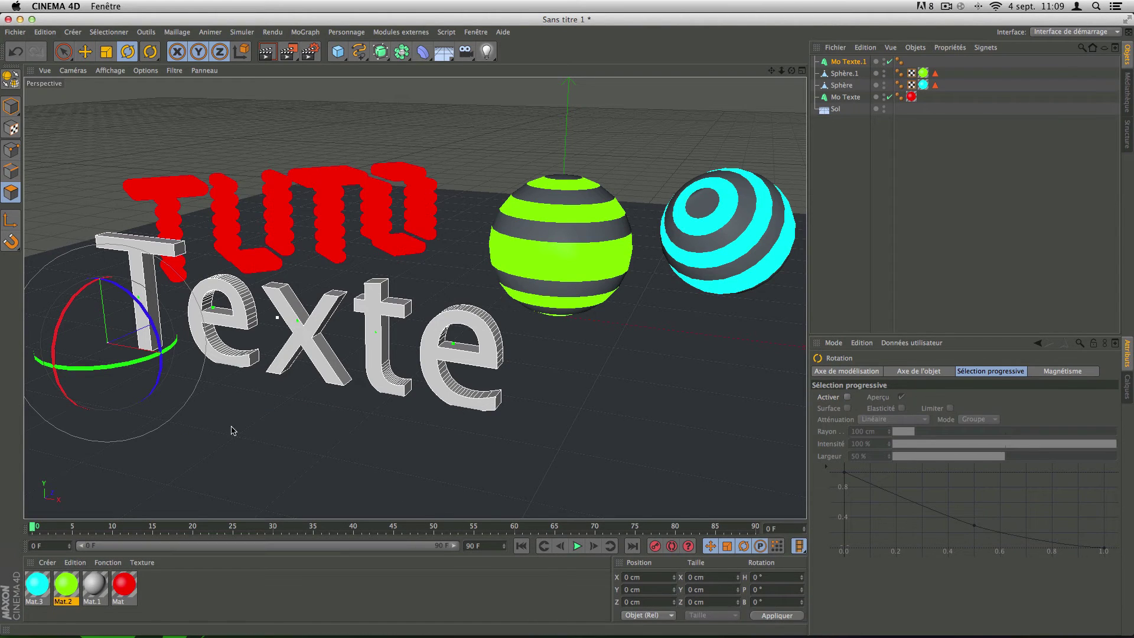
Rotate the new text to lie flat on the floor and raise it slightly so its full thickness sits above the floor
left_click_drag(56, 334, 128, 264)
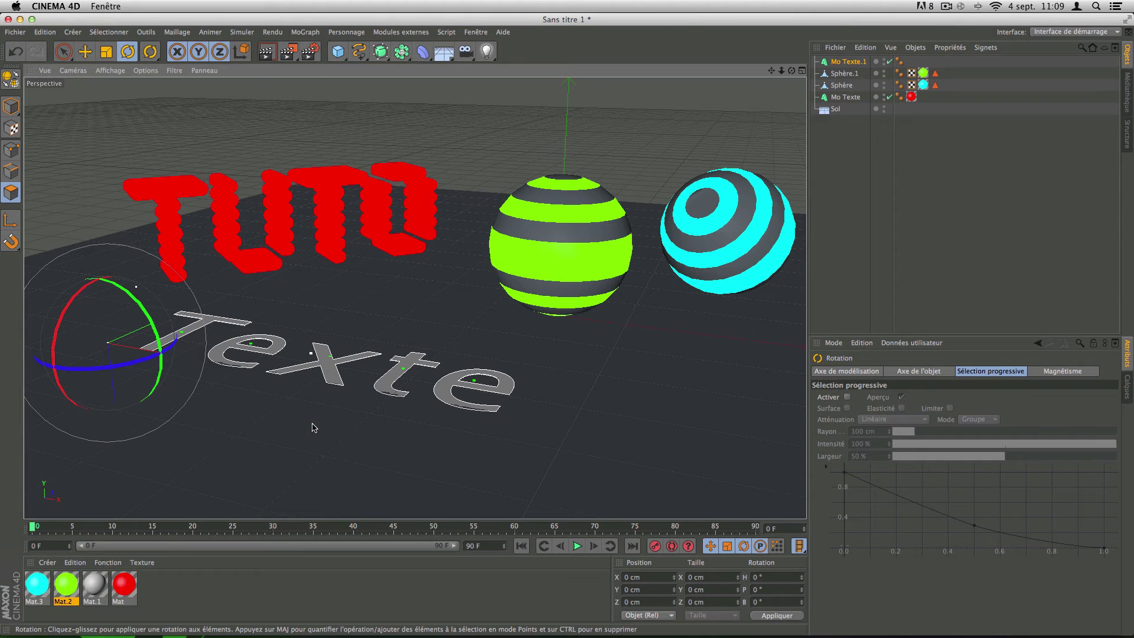
key("e")
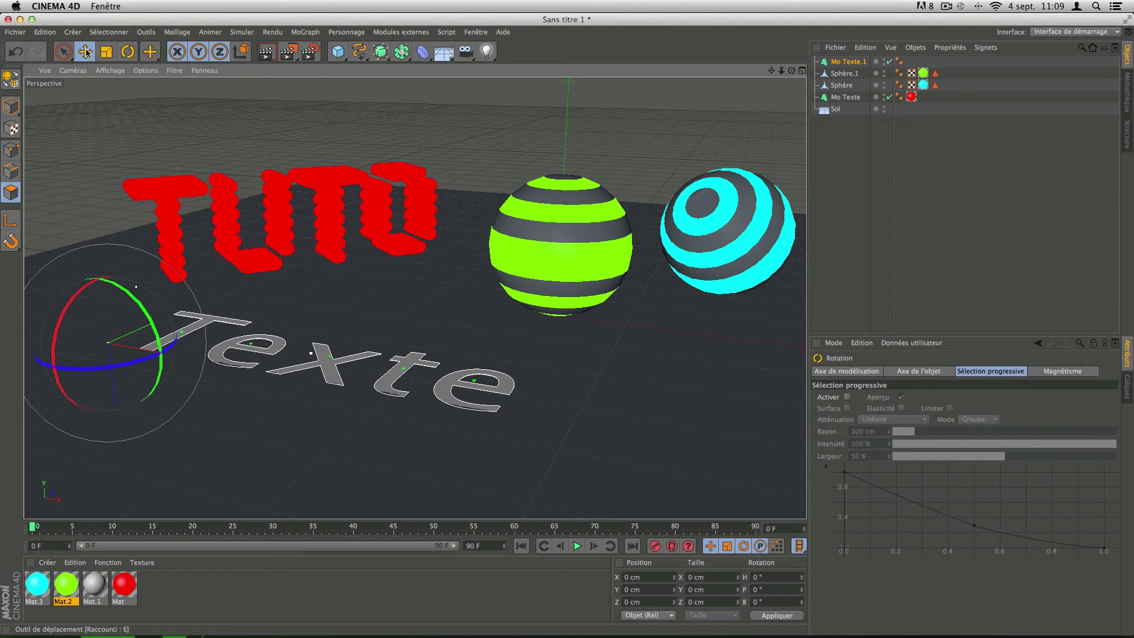
left_click_drag(116, 380, 114, 368)
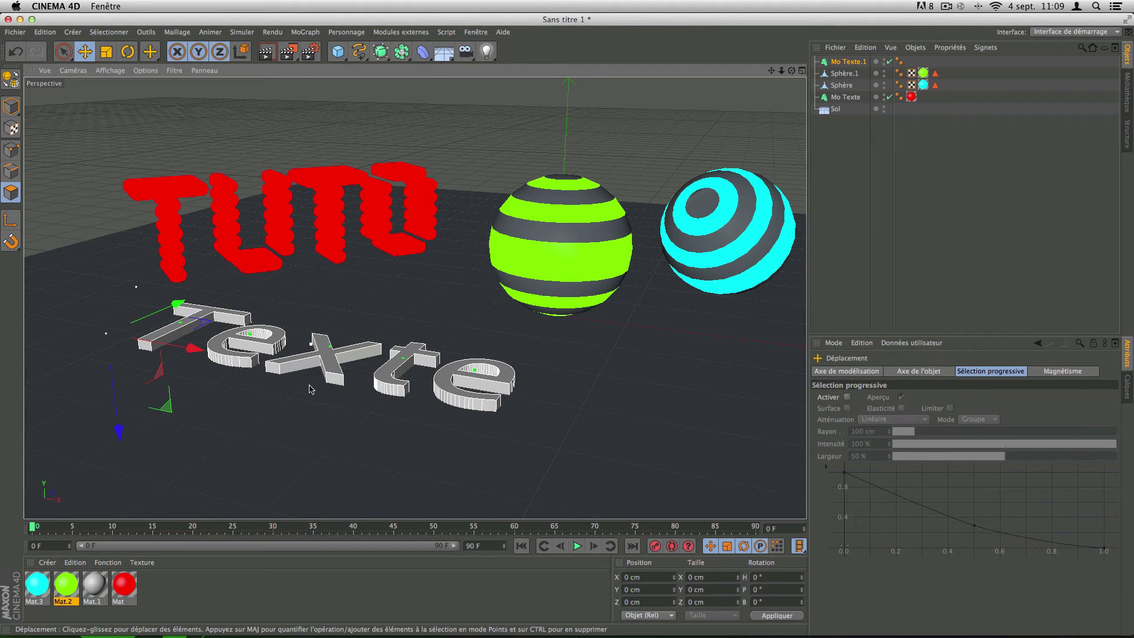
Change the flat text's content to C4D and set its font to Xirod
left_click(848, 61)
left_click(815, 437)
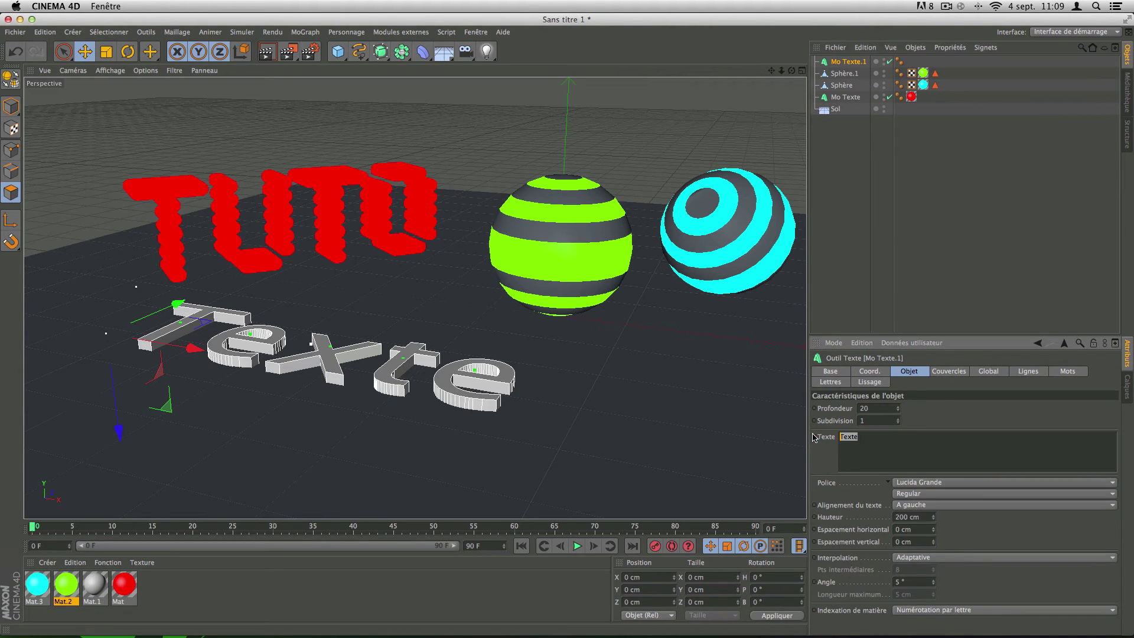
type("C4D")
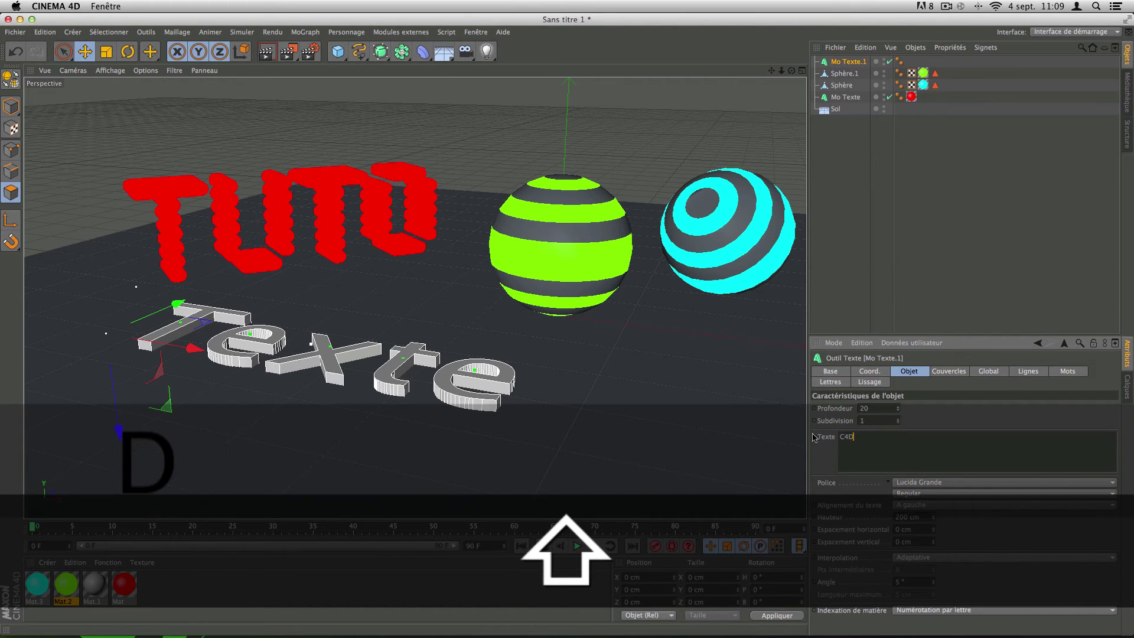
left_click(950, 414)
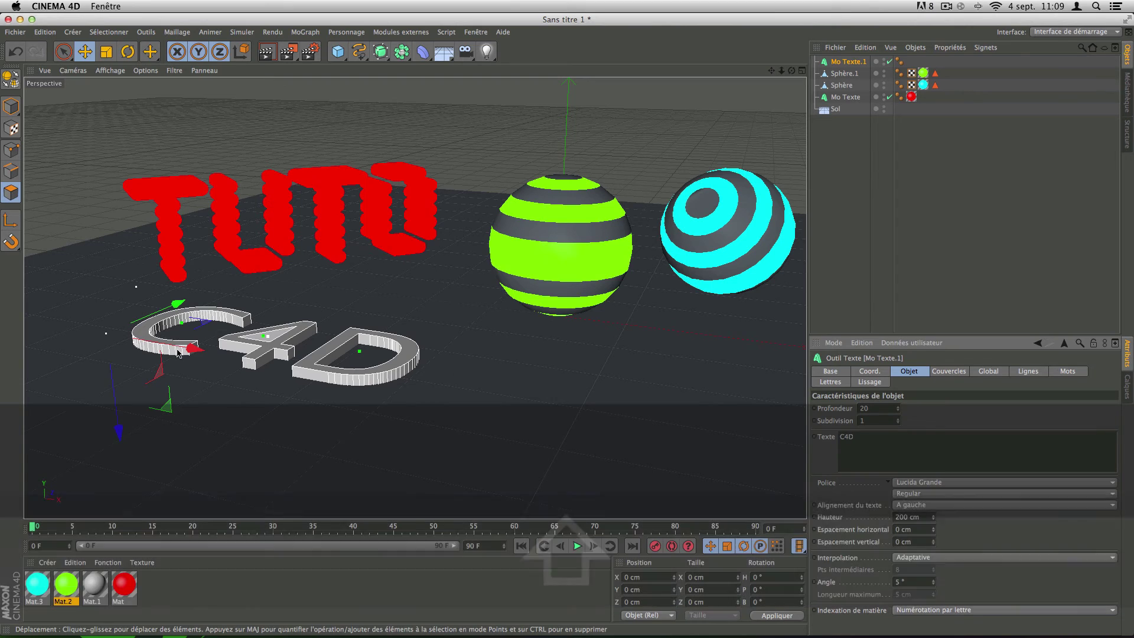
left_click(1113, 488)
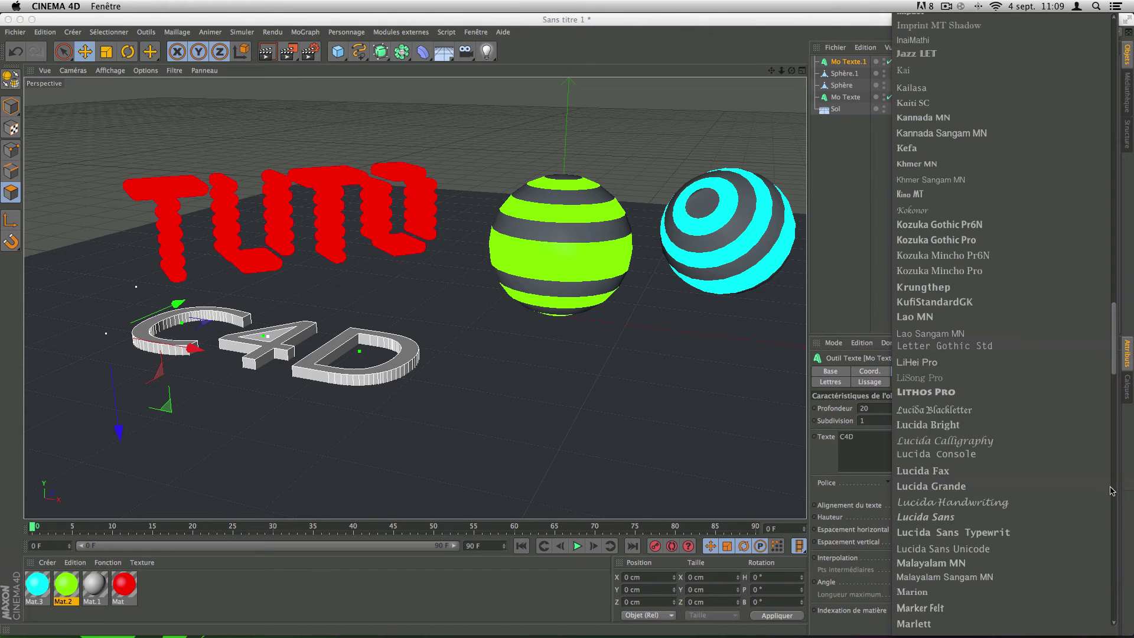
scroll(1004, 538, "down", 5)
left_click(983, 576)
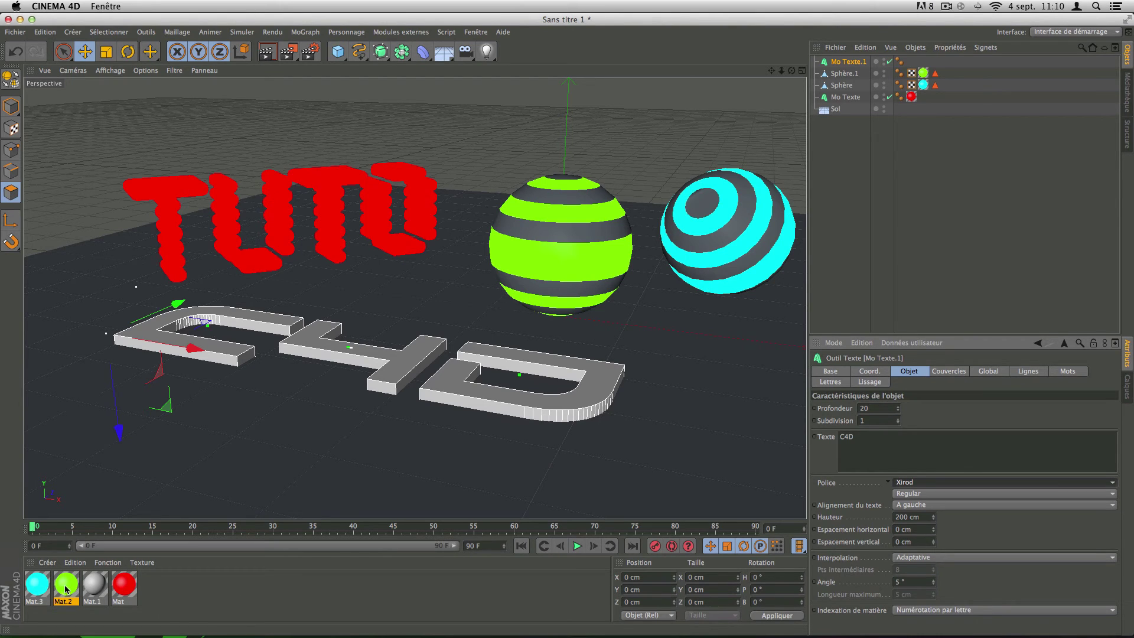
Enable luminescence on Mat.1 with a magenta colour of RGB 255, 0, 191
double_click(95, 587)
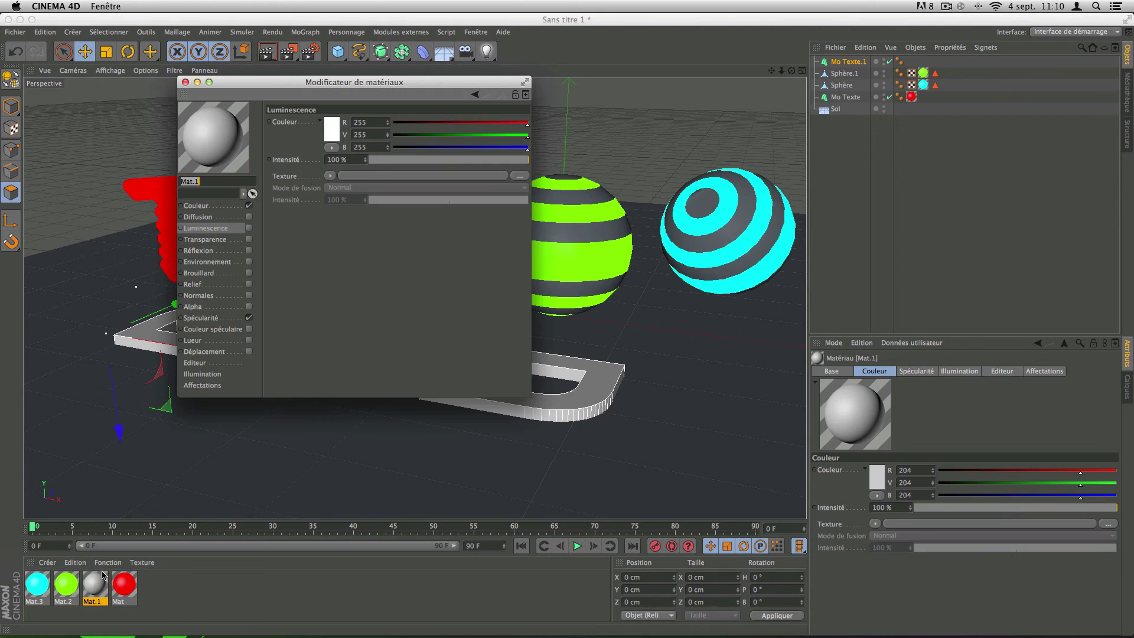
left_click(329, 131)
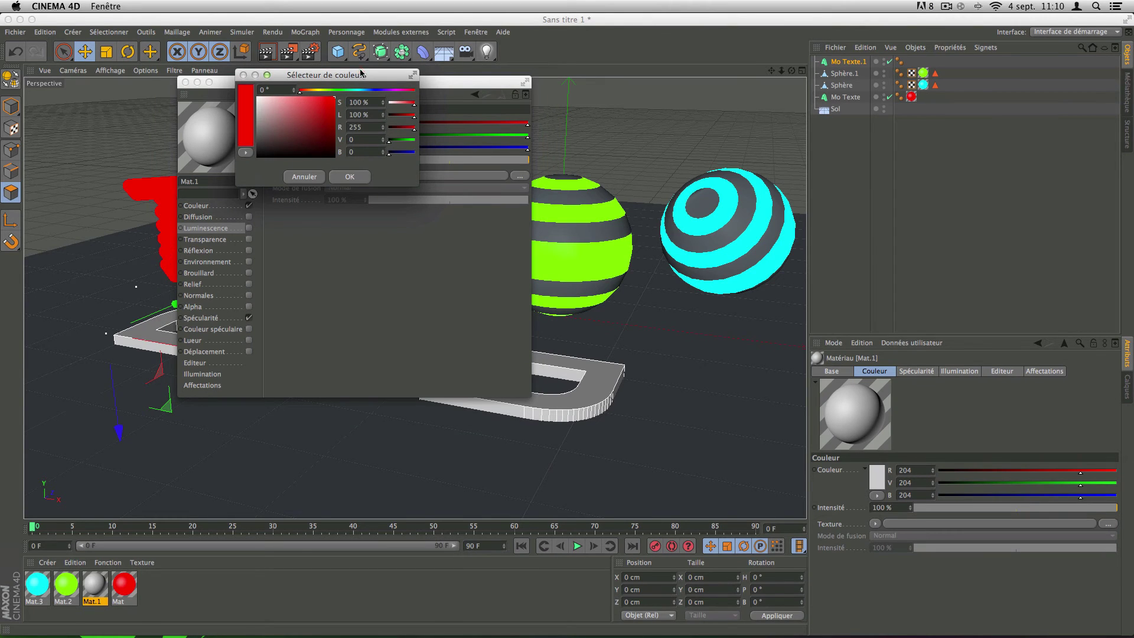
left_click_drag(367, 90, 401, 91)
left_click(352, 177)
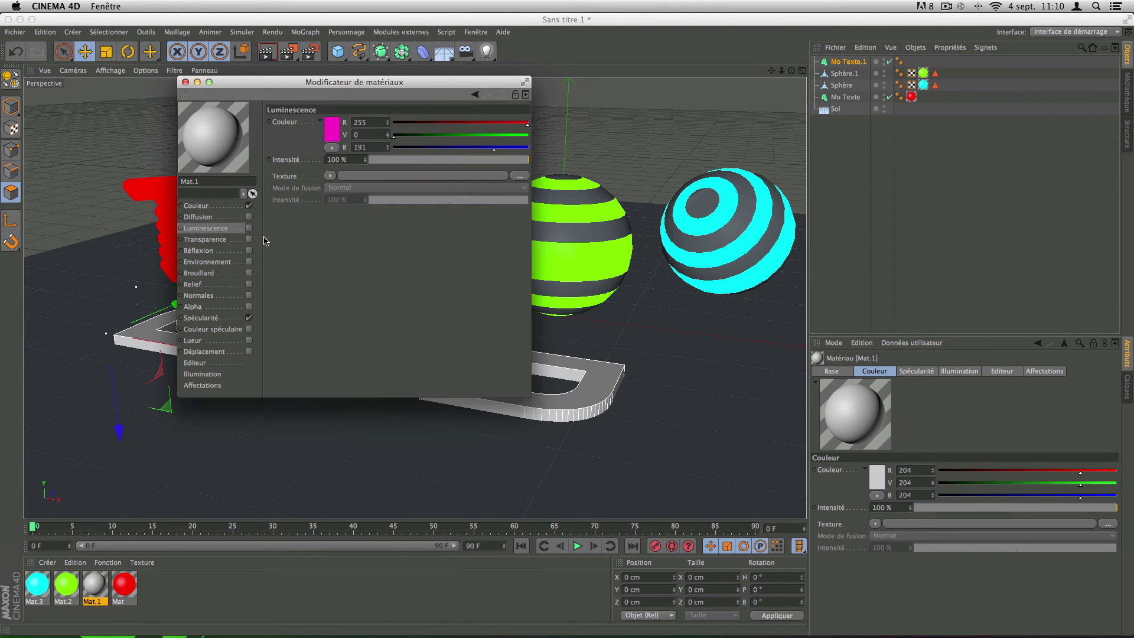
left_click(249, 230)
Set the base colour of Mat.1 to purple, RGB 212, 0, 255
left_click(227, 206)
left_click(332, 133)
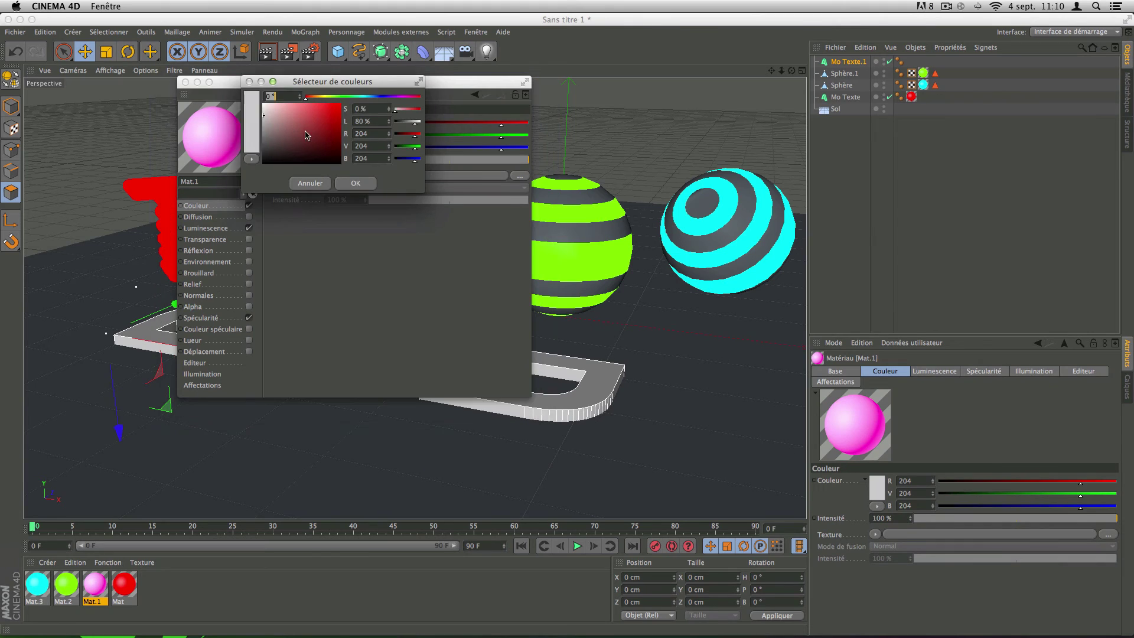
left_click(398, 97)
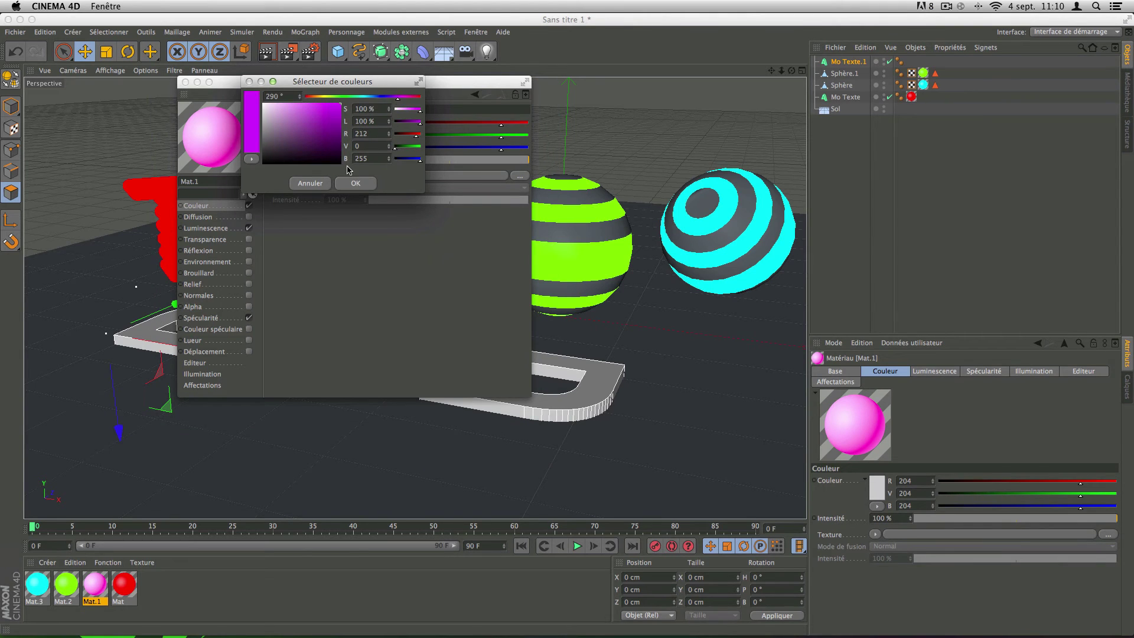
left_click(355, 183)
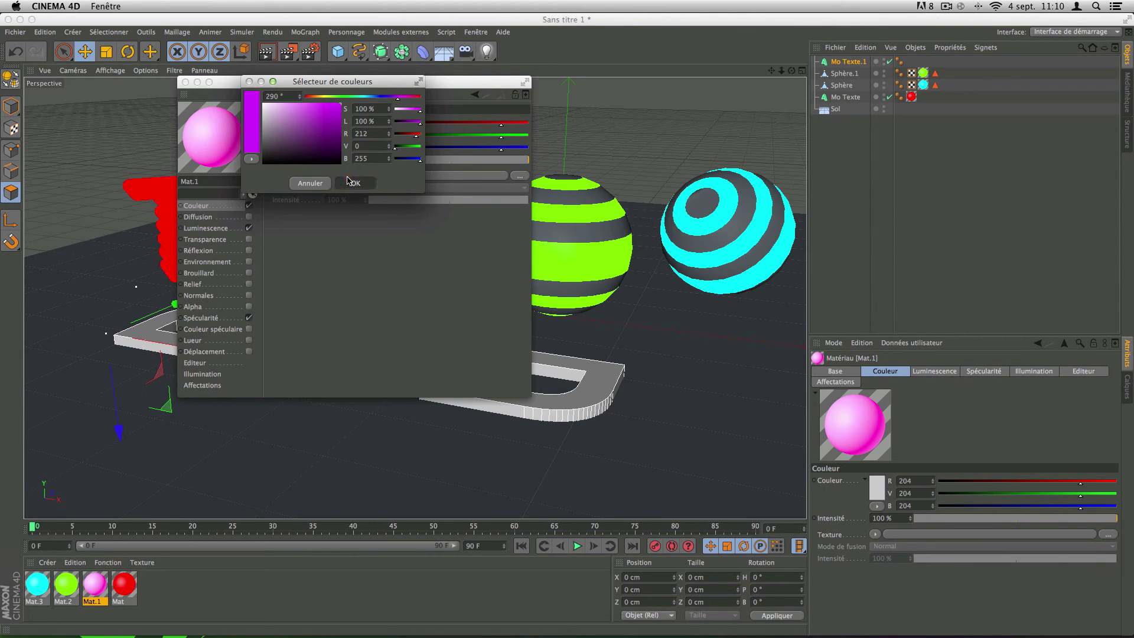
Set the luminescence intensity of Mat.1 to 400% and apply the material to the C4D text
left_click(216, 229)
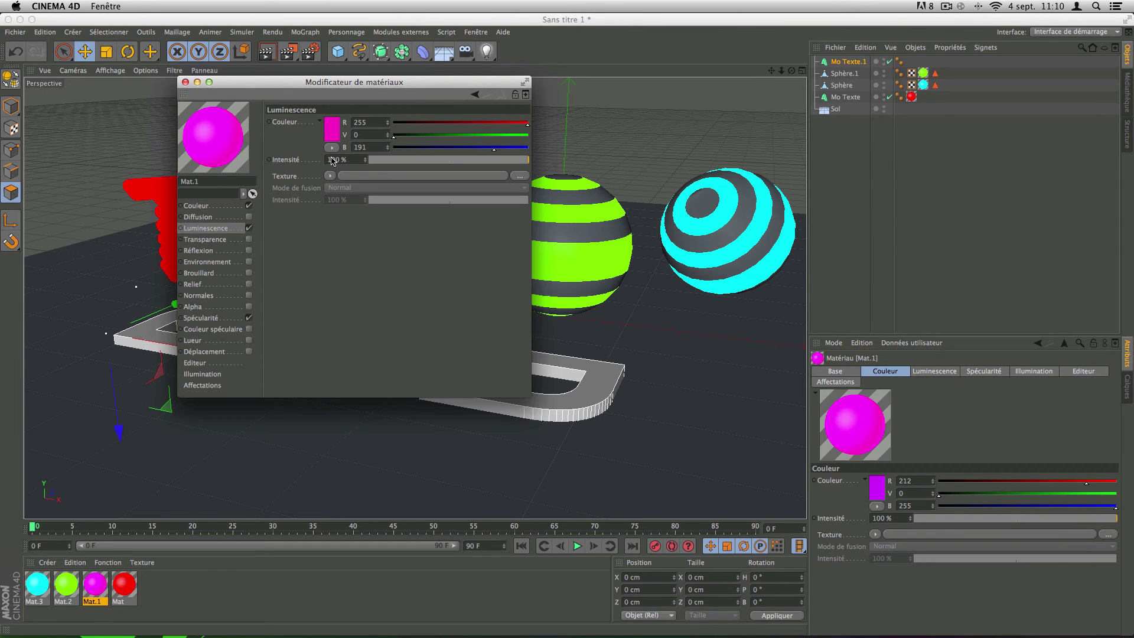
type("400")
key("Return")
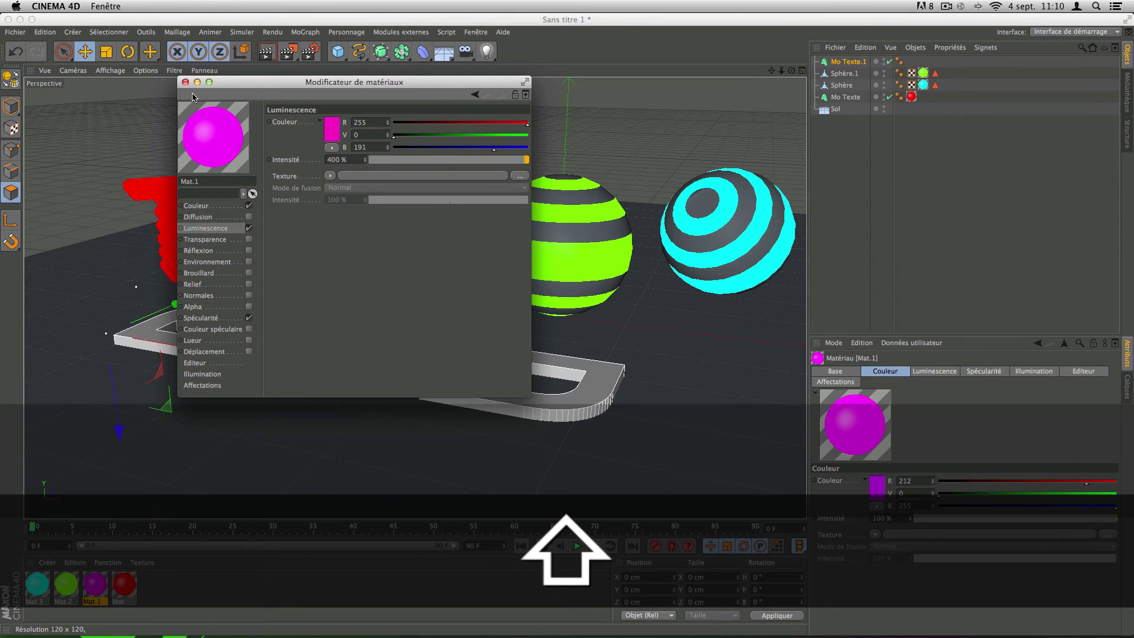
left_click(185, 83)
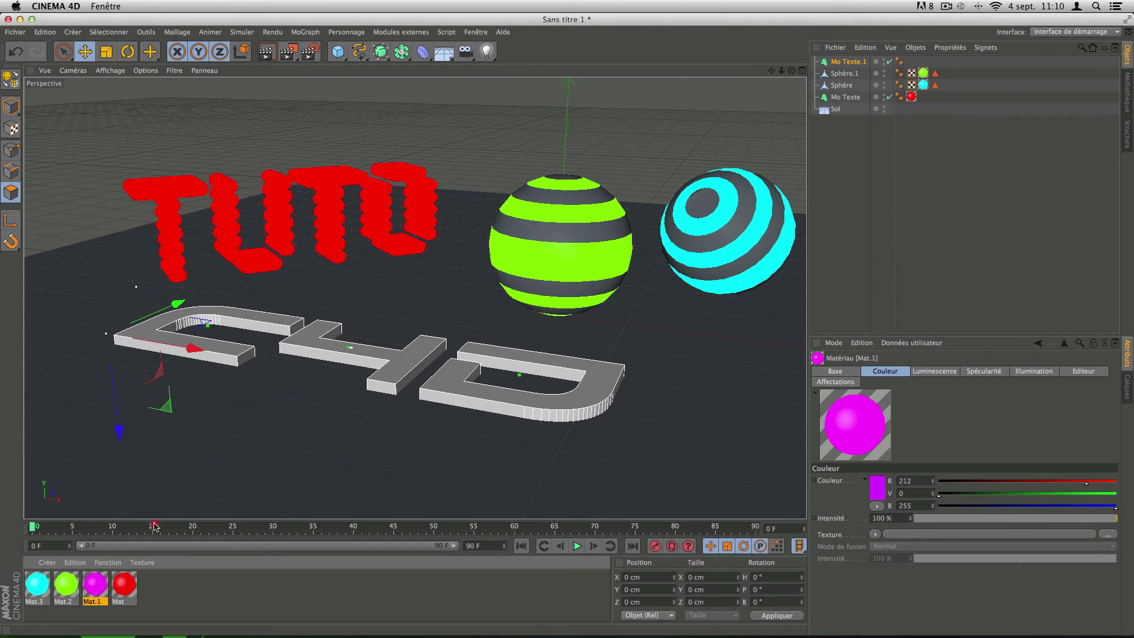
left_click_drag(224, 380, 234, 360)
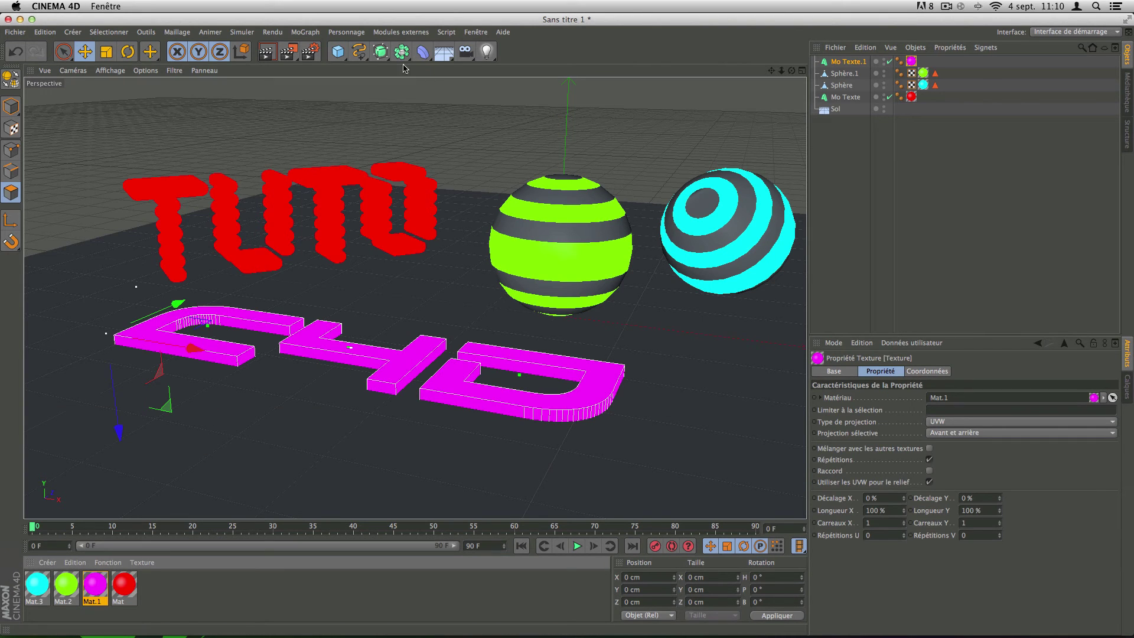
Preview the scene's render in the viewport and tilt the C4D text slightly, lifting its far edge off the floor
left_click(267, 52)
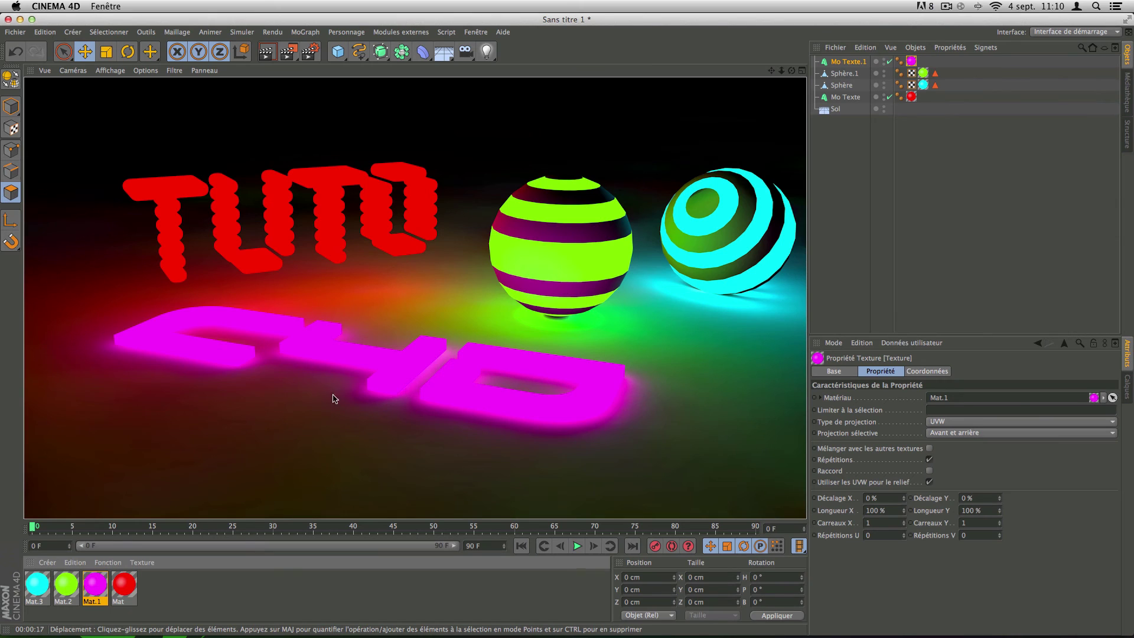
left_click(337, 343)
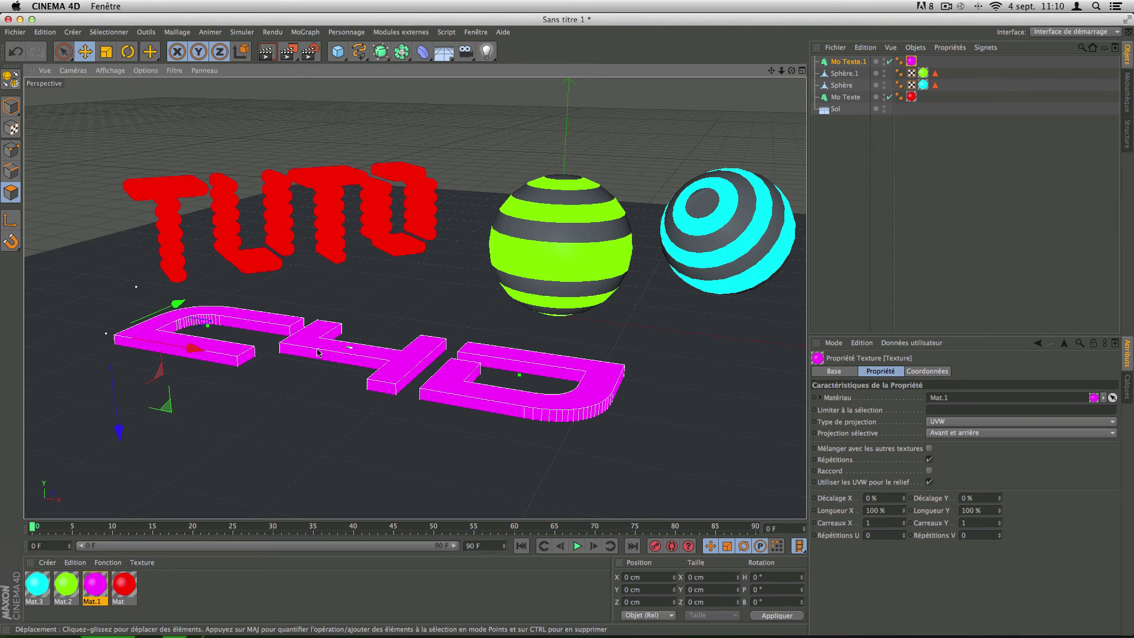
key("r")
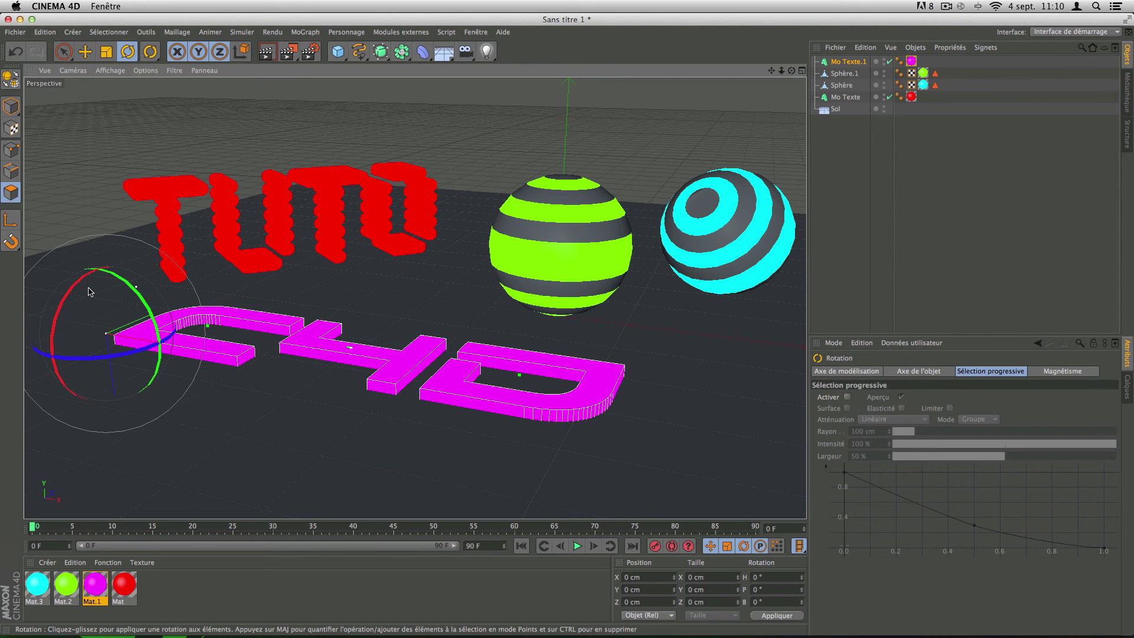
left_click_drag(84, 285, 67, 339)
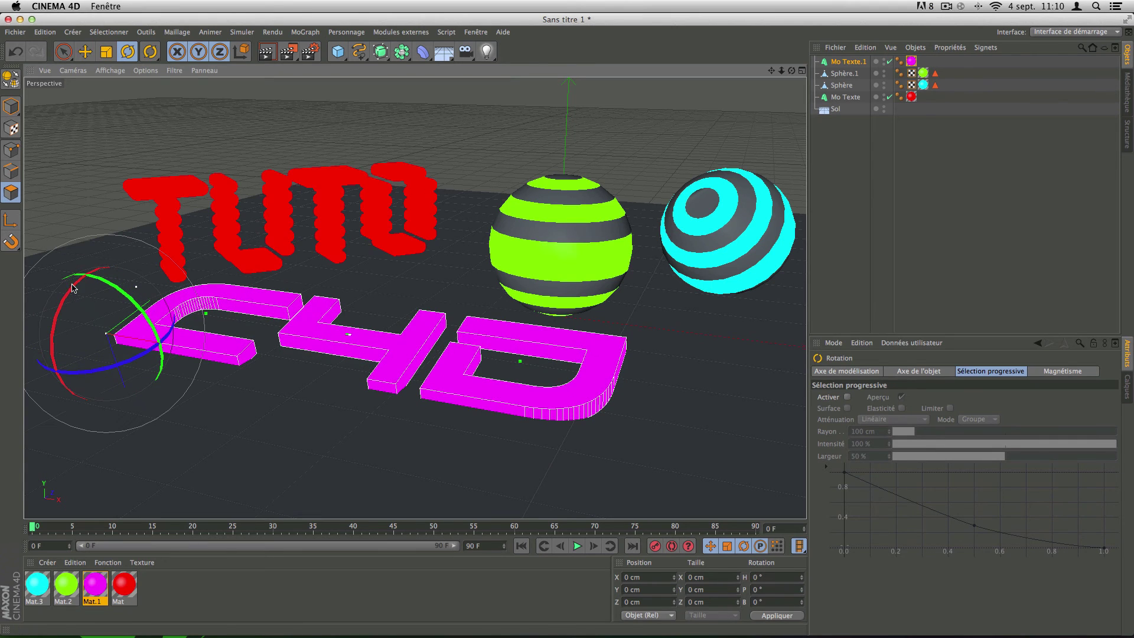
Render the scene to TUTO NEON.png at 1920x1080 in the picture viewer and fit the whole image in view
left_click(289, 52)
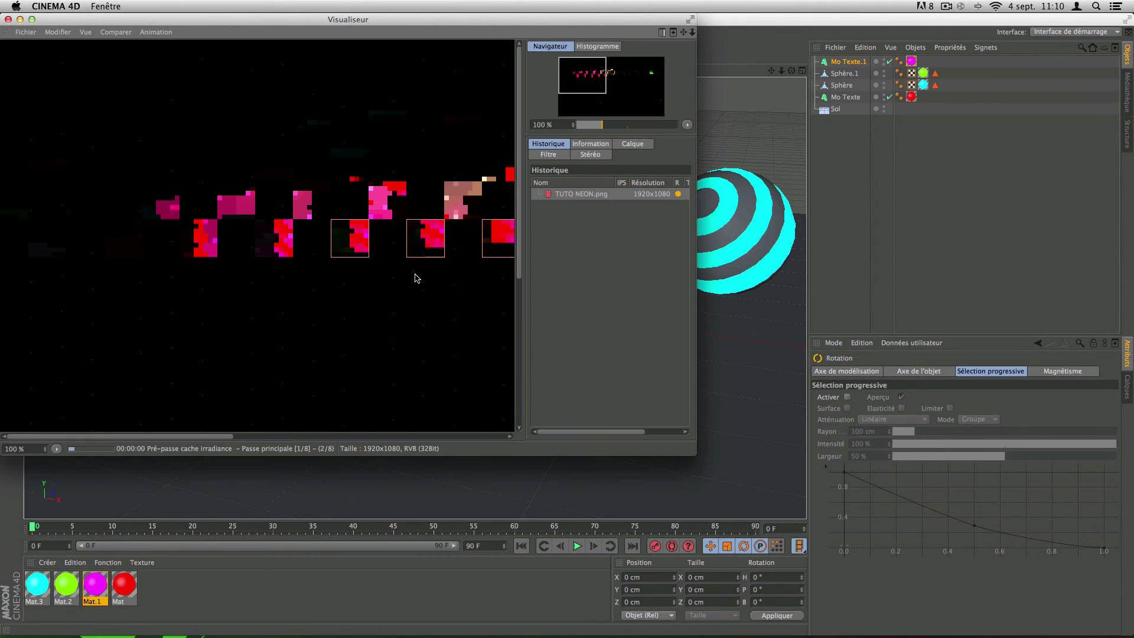
scroll(413, 279, "down", 5)
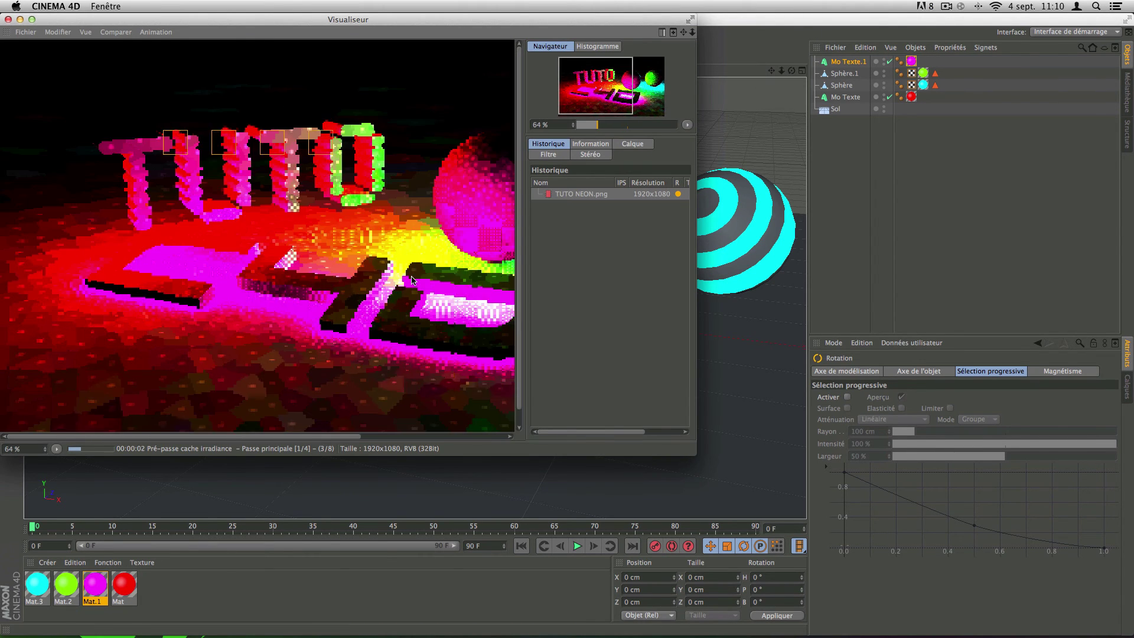
scroll(411, 280, "up", 1)
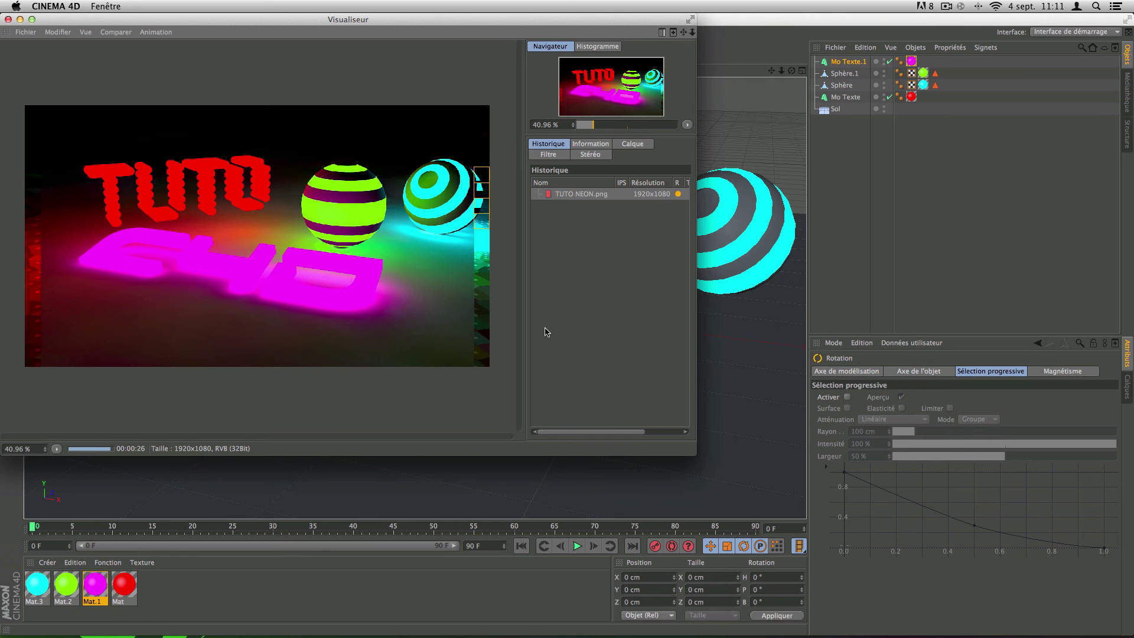
Close the picture viewer and quit Cinema 4D without saving the project
left_click(9, 19)
key("super+q")
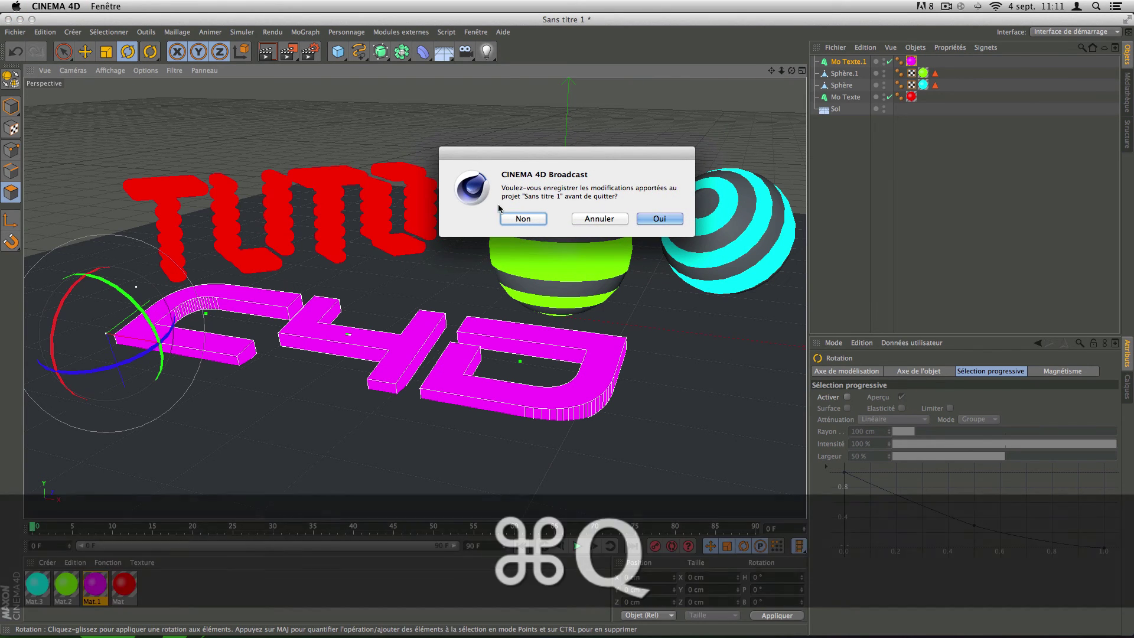
left_click(521, 220)
In Finder, view the rendered TUTO NEON.png from the desktop in a full-screen preview and close it
left_click(1114, 170)
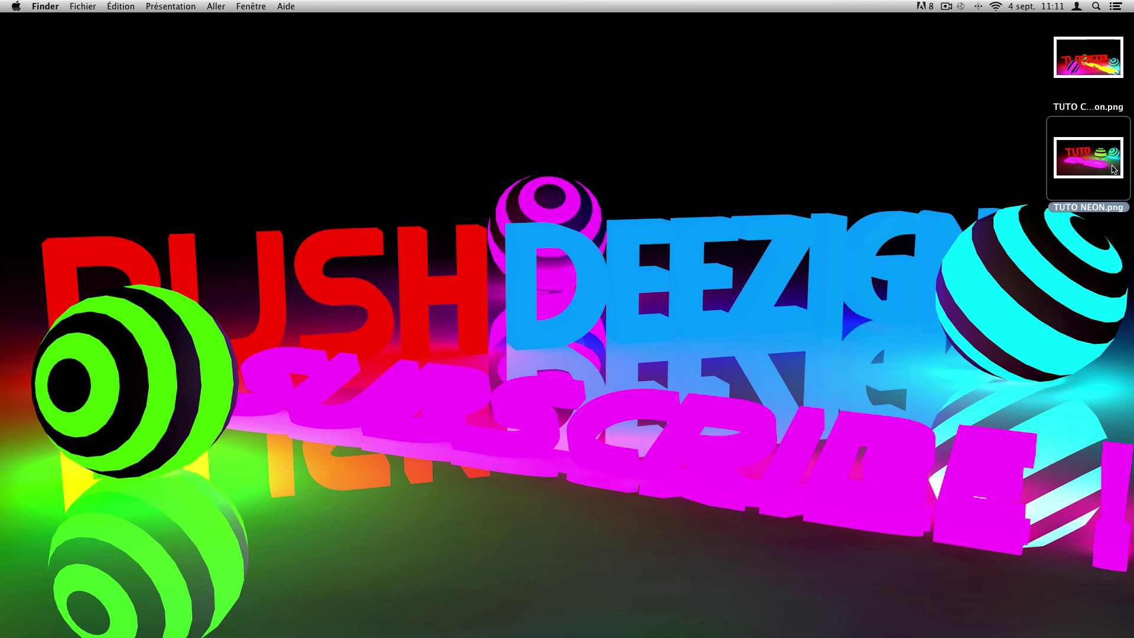
key("space")
left_click(1054, 46)
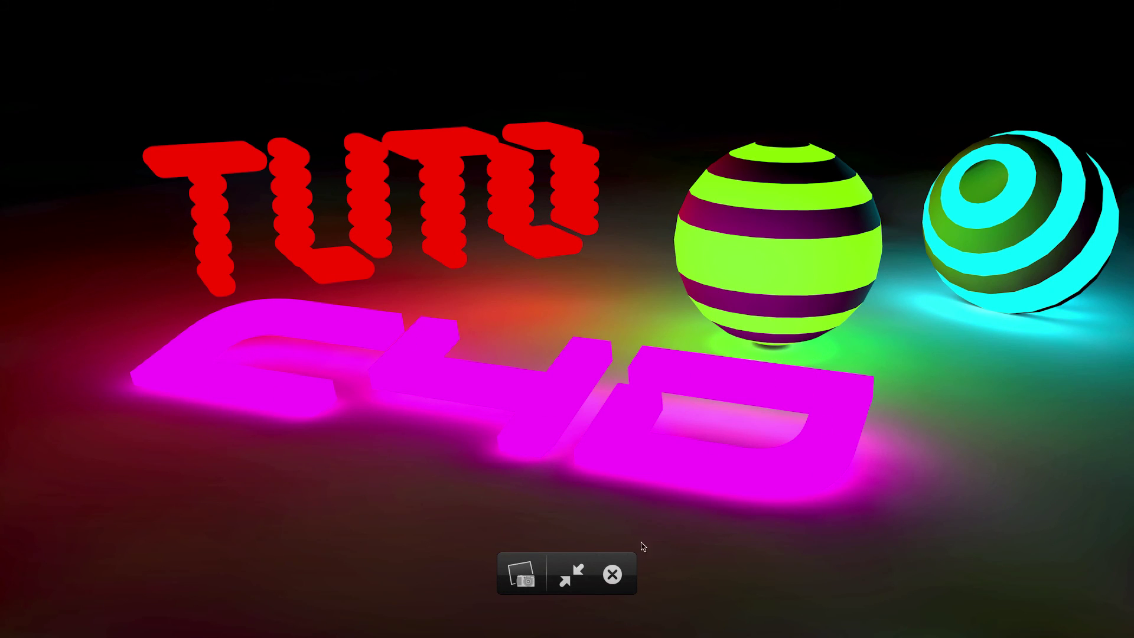
left_click(612, 574)
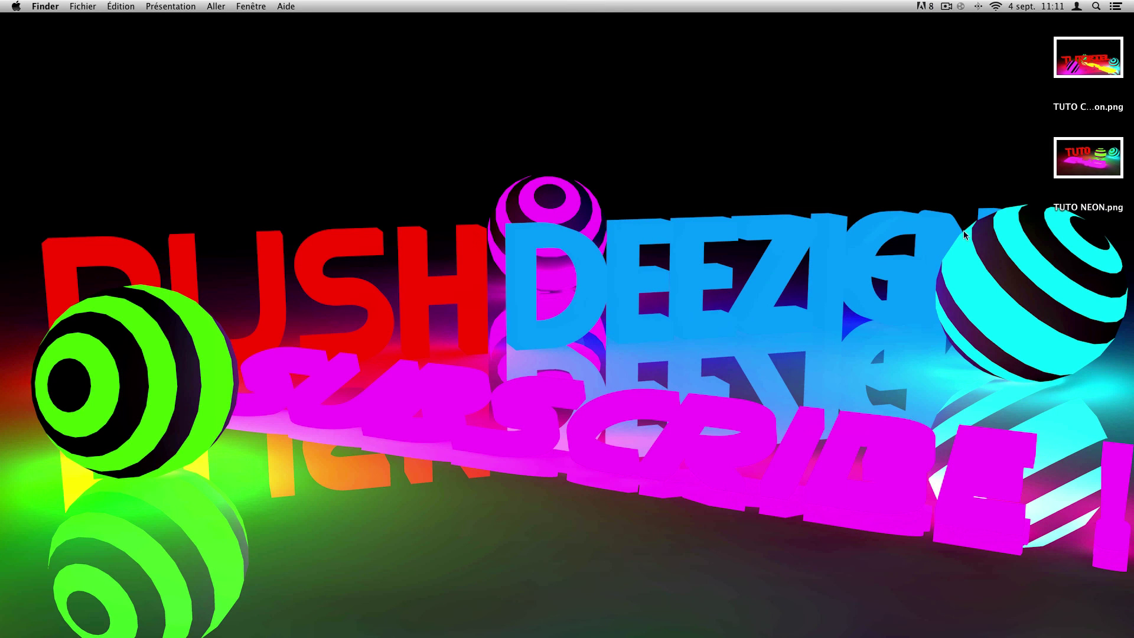